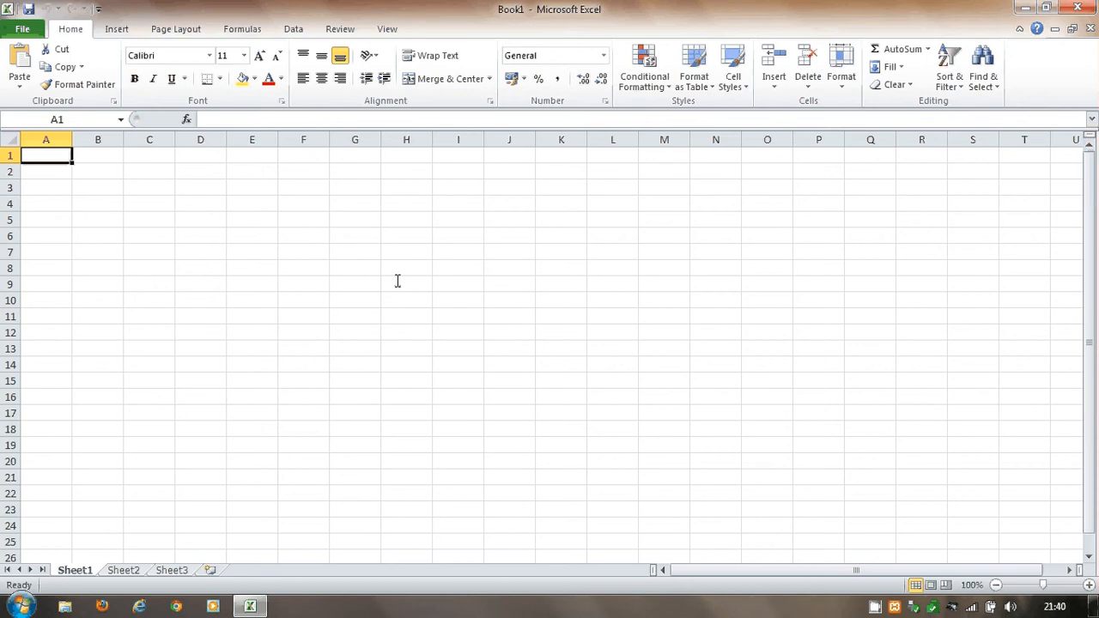
- Select single cells across Sheet1 in turn: E3, F5, K7, I6, H4, L4, M12 and I8
left_click(246, 190)
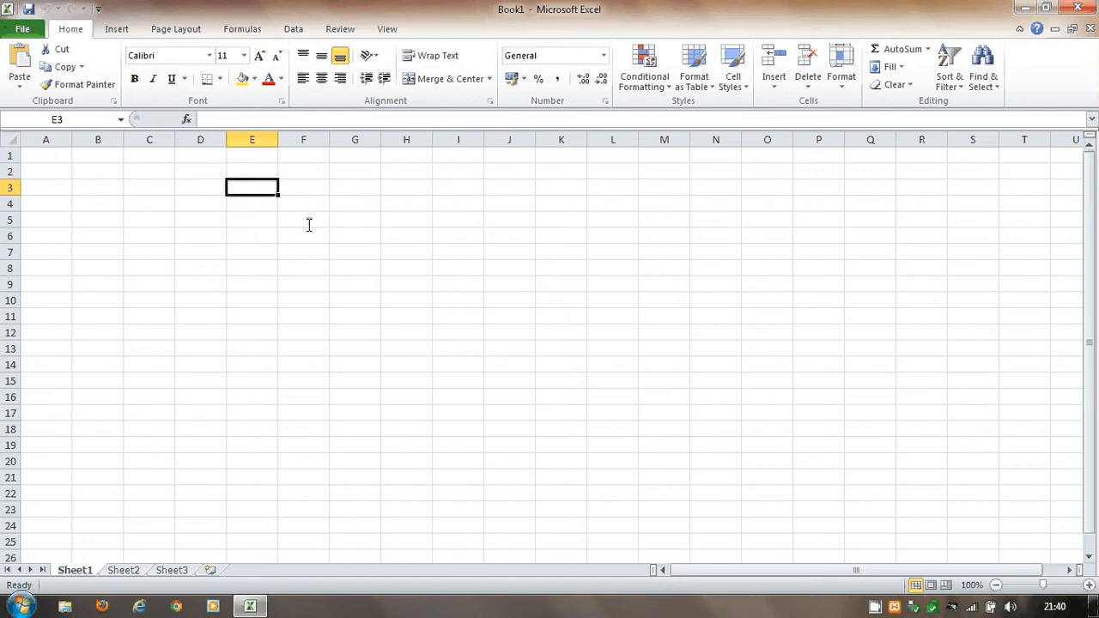
left_click(315, 222)
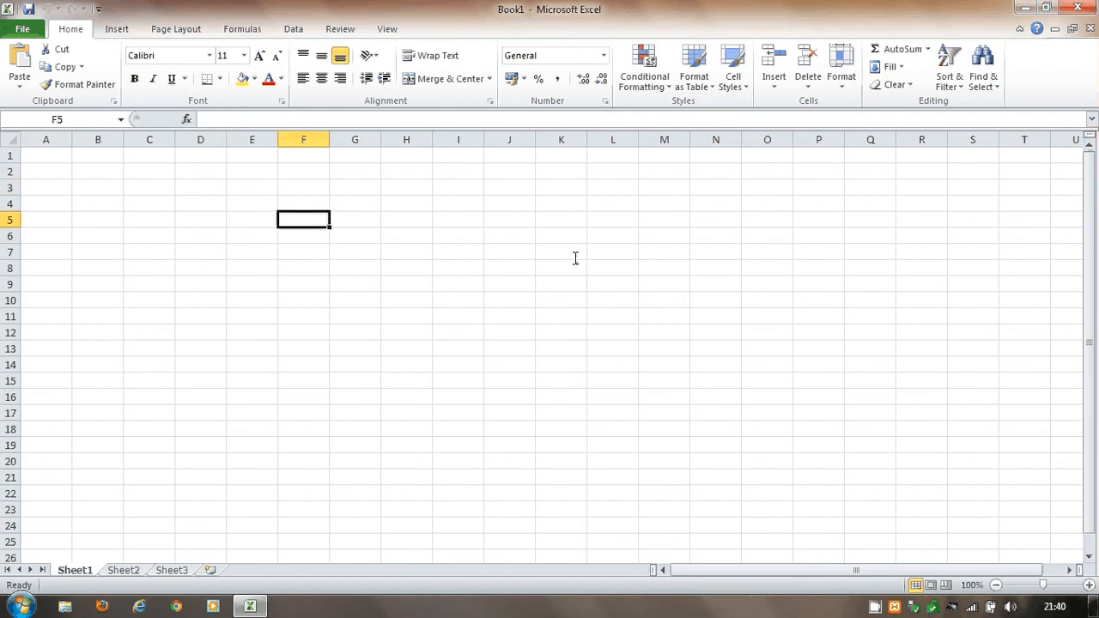
left_click(567, 253)
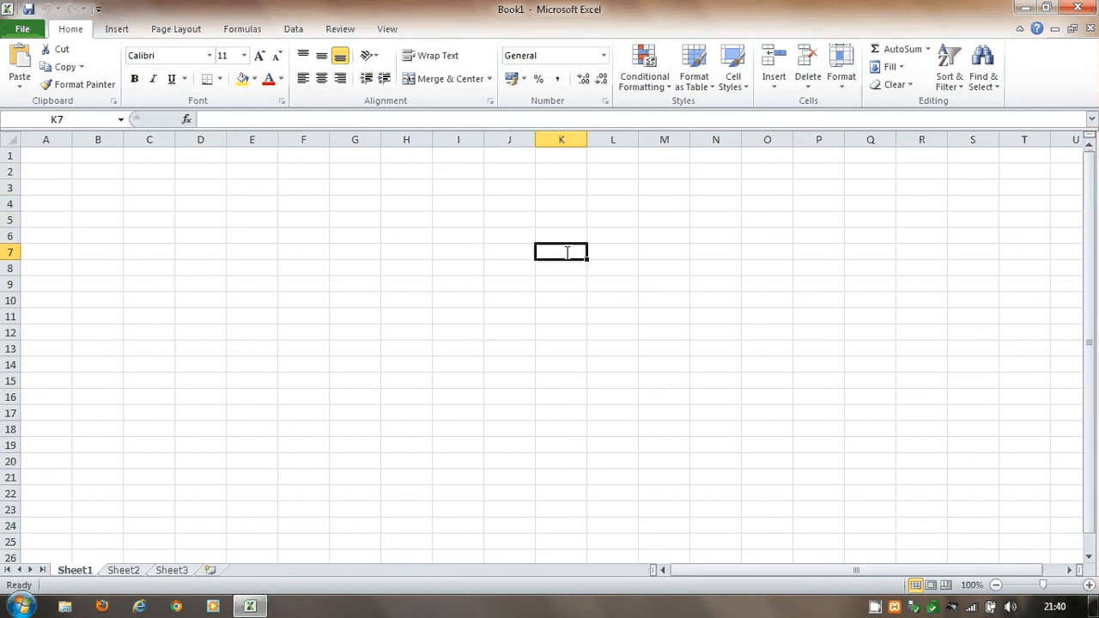
left_click(471, 230)
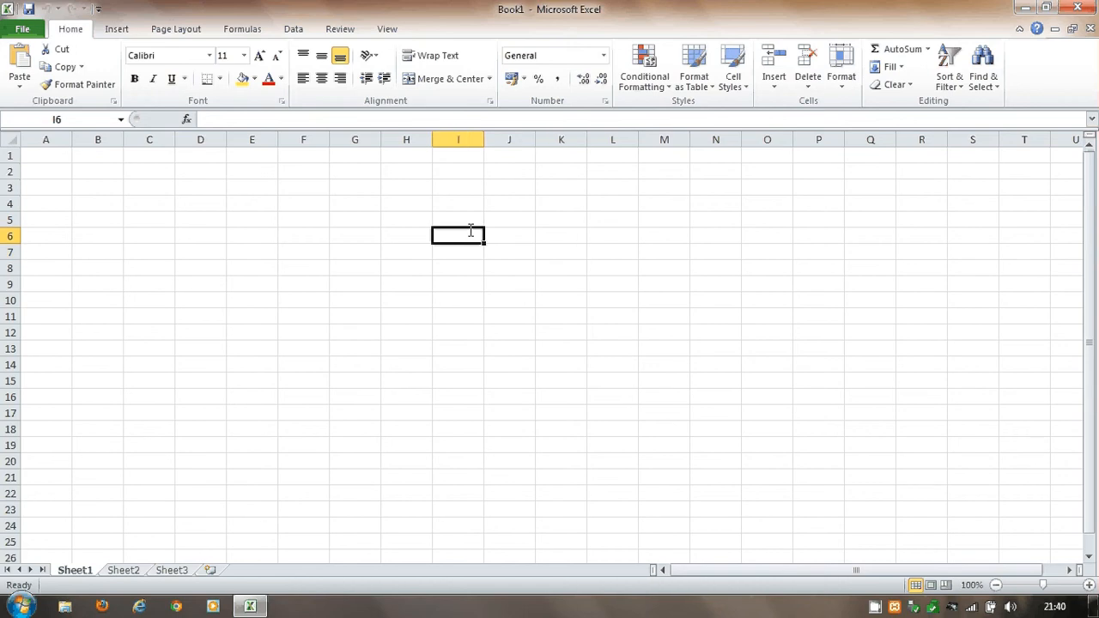
left_click(411, 203)
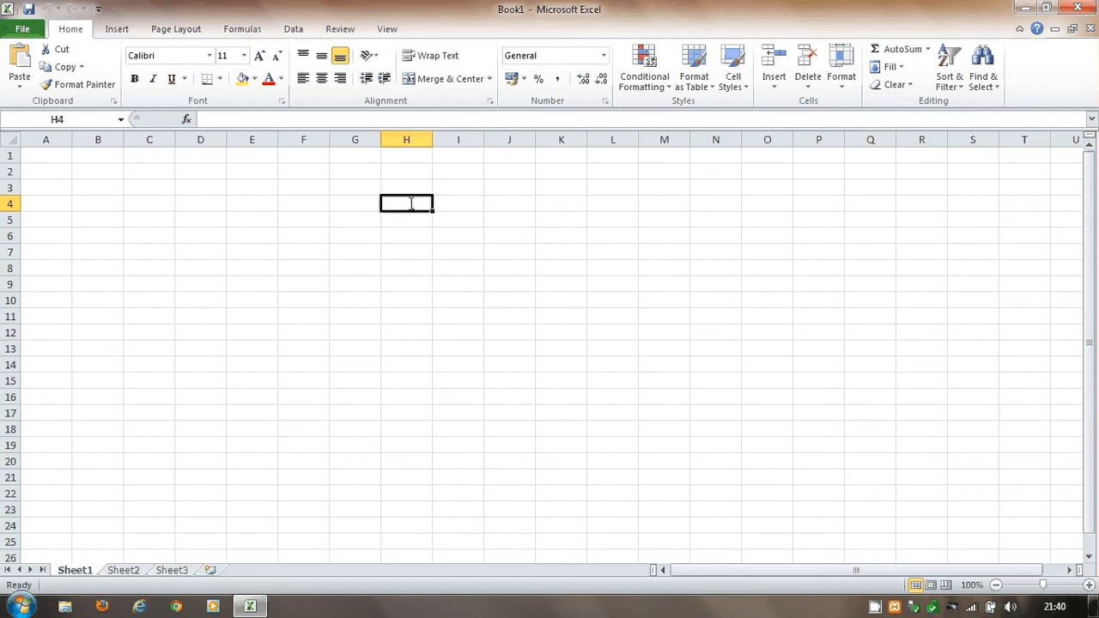
left_click(630, 203)
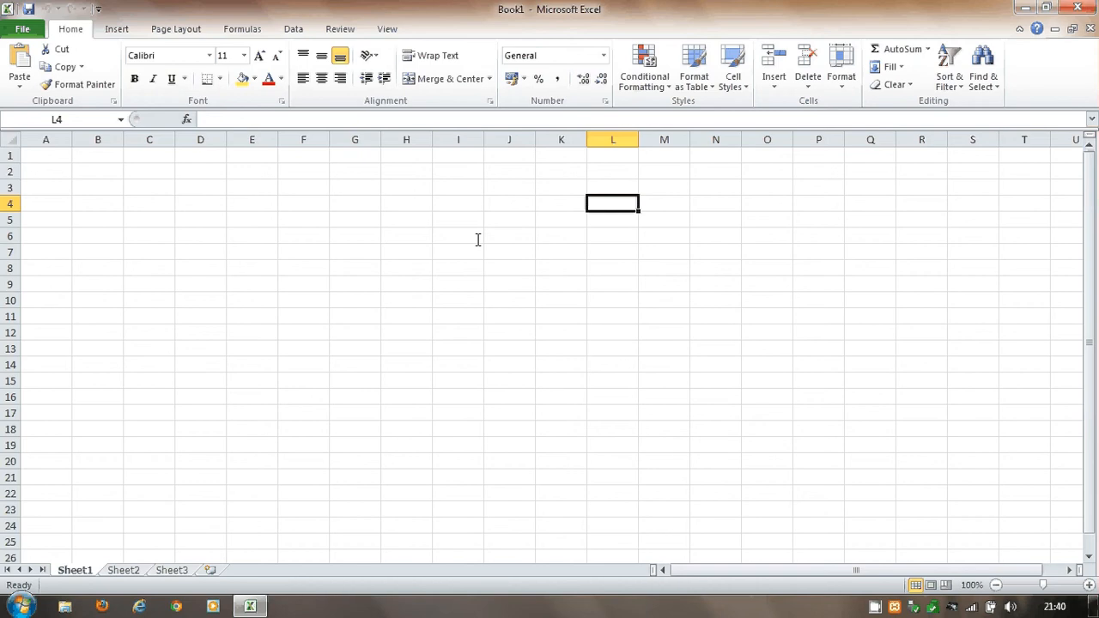
left_click(686, 338)
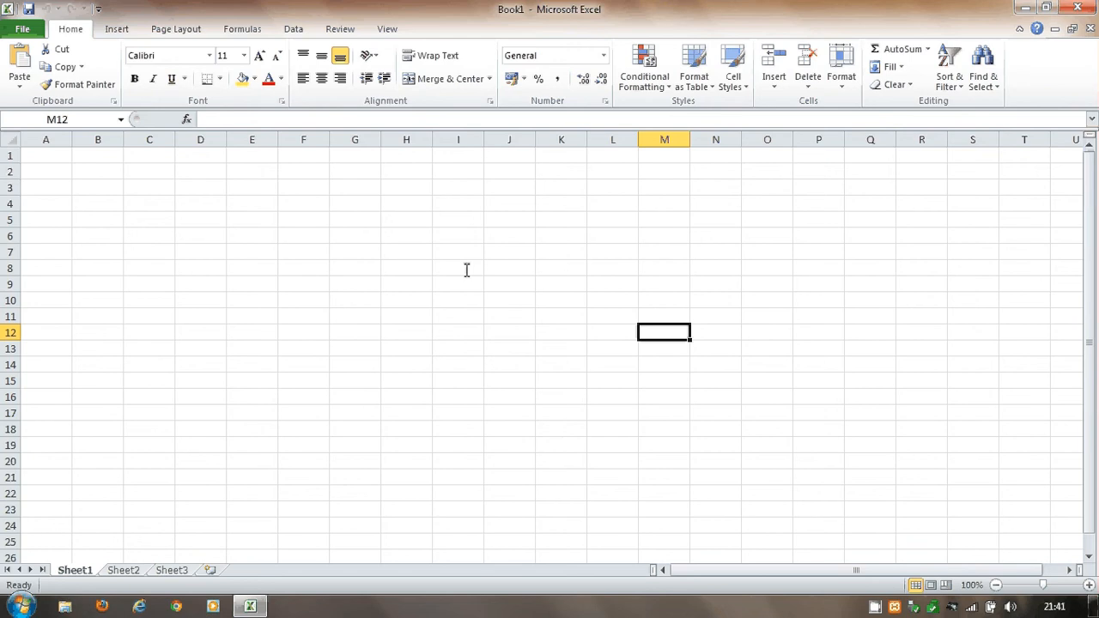
left_click(463, 270)
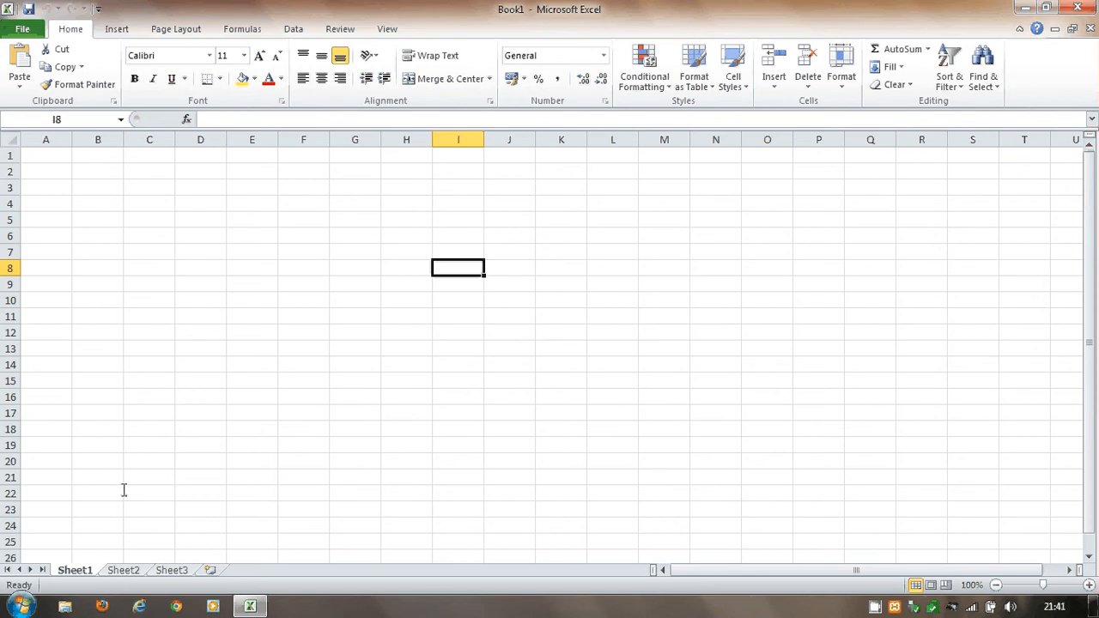
- Switch back and forth between Sheet2 and Sheet3 to view the workbook's other worksheets, ending on Sheet2
right_click(79, 566)
left_click(433, 413)
left_click(123, 570)
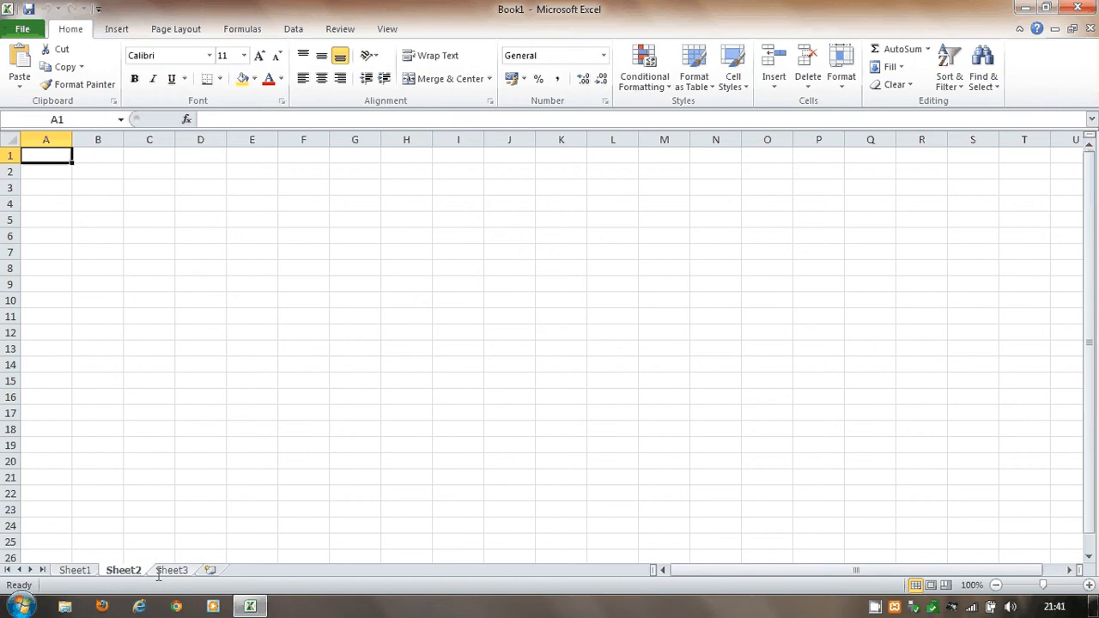
left_click(159, 572)
left_click(135, 571)
left_click(173, 571)
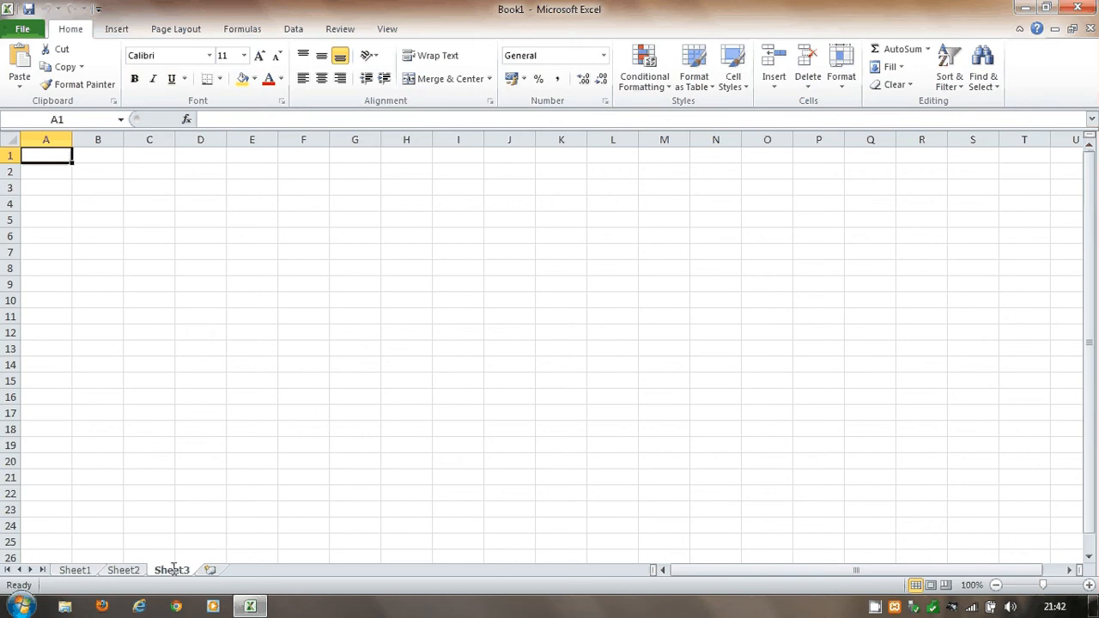
left_click(125, 571)
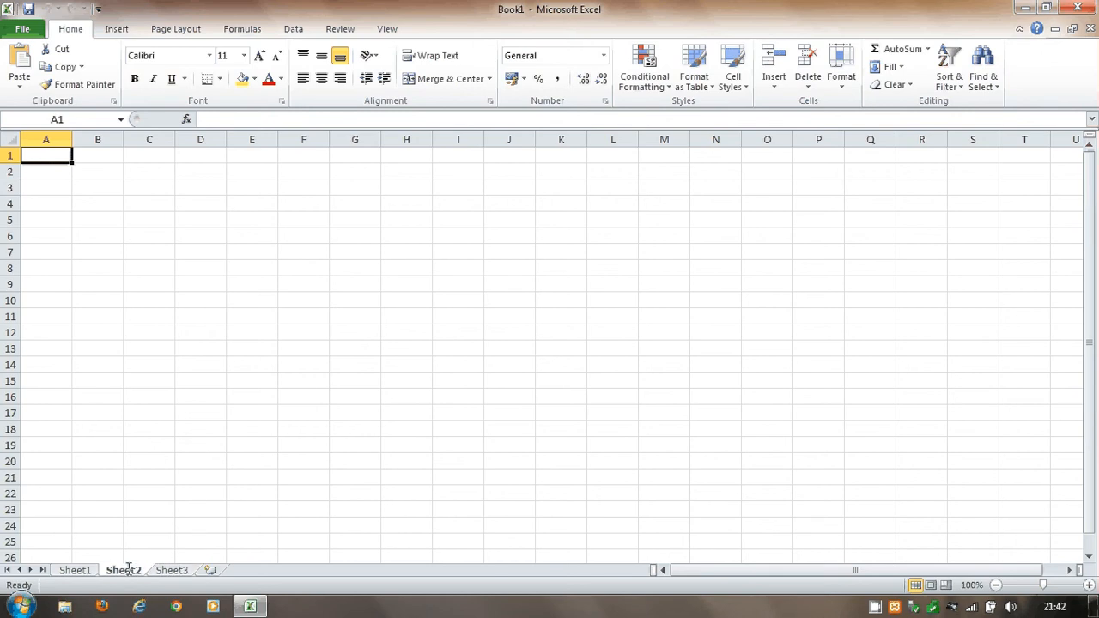
- Select cells D6, I7 and E4 in turn on Sheet2
left_click(201, 242)
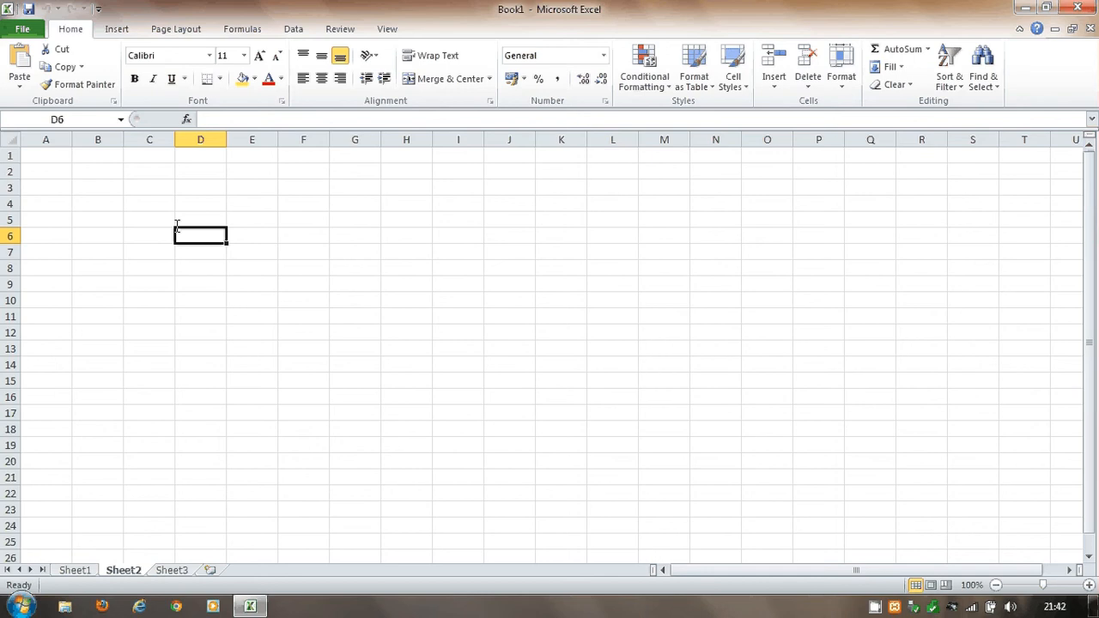
left_click(462, 253)
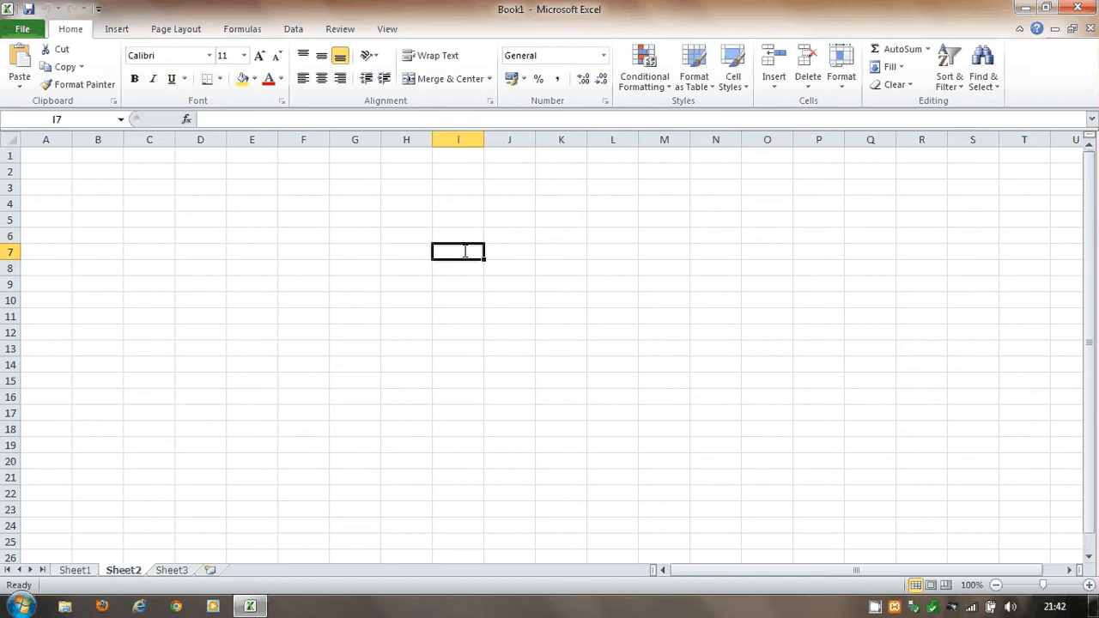
left_click(257, 206)
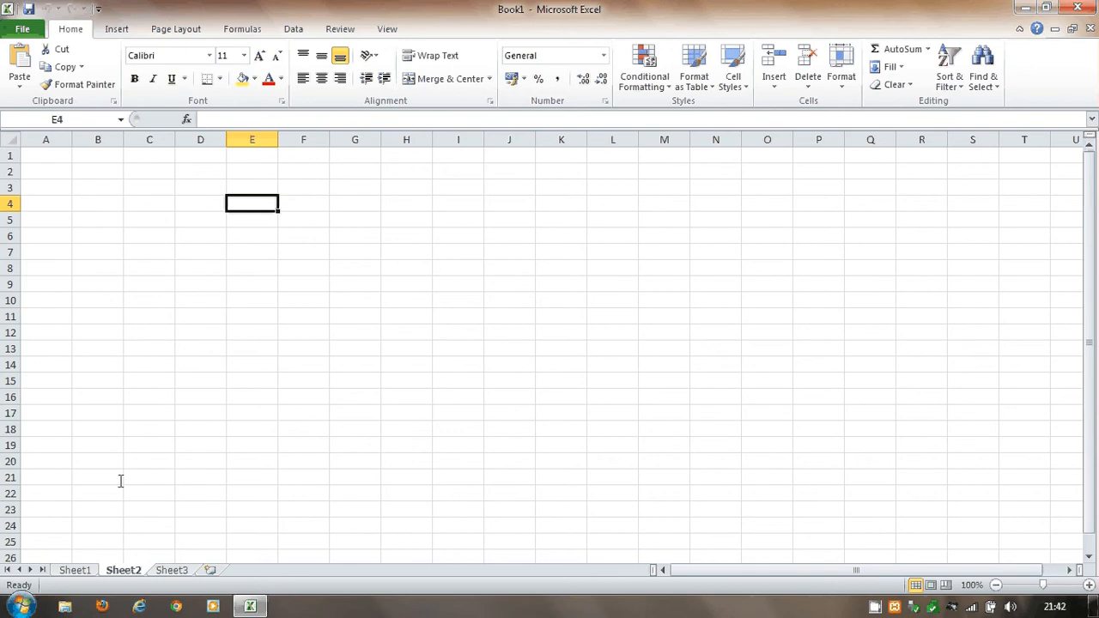
- Compare the selected cells on Sheet1 and Sheet2 by switching between them, and select cell F16 on Sheet1
left_click(74, 570)
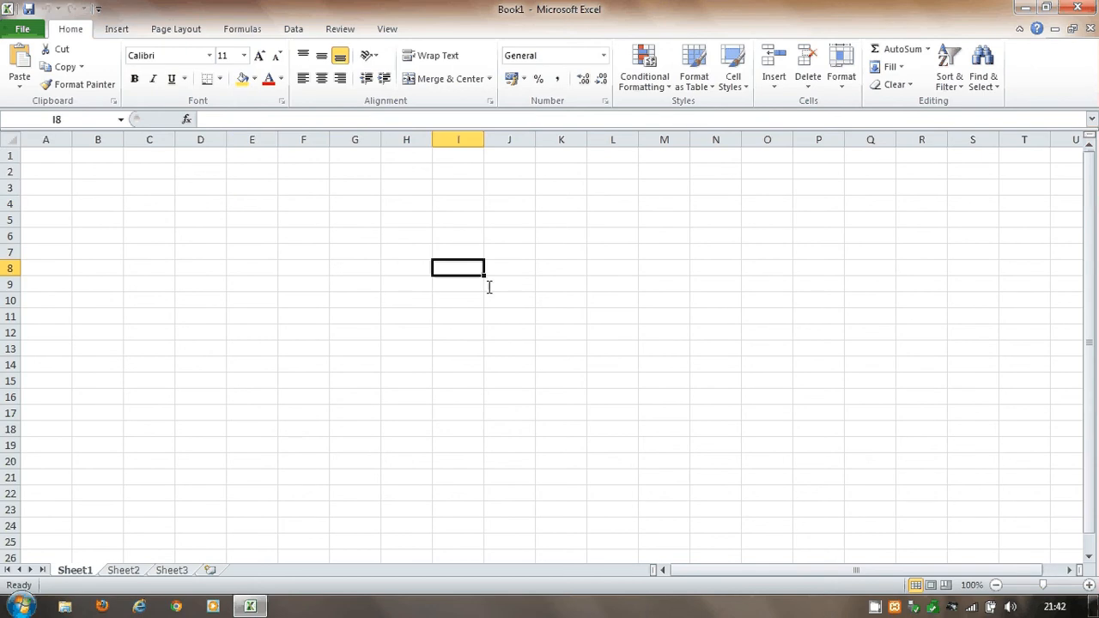
left_click(127, 571)
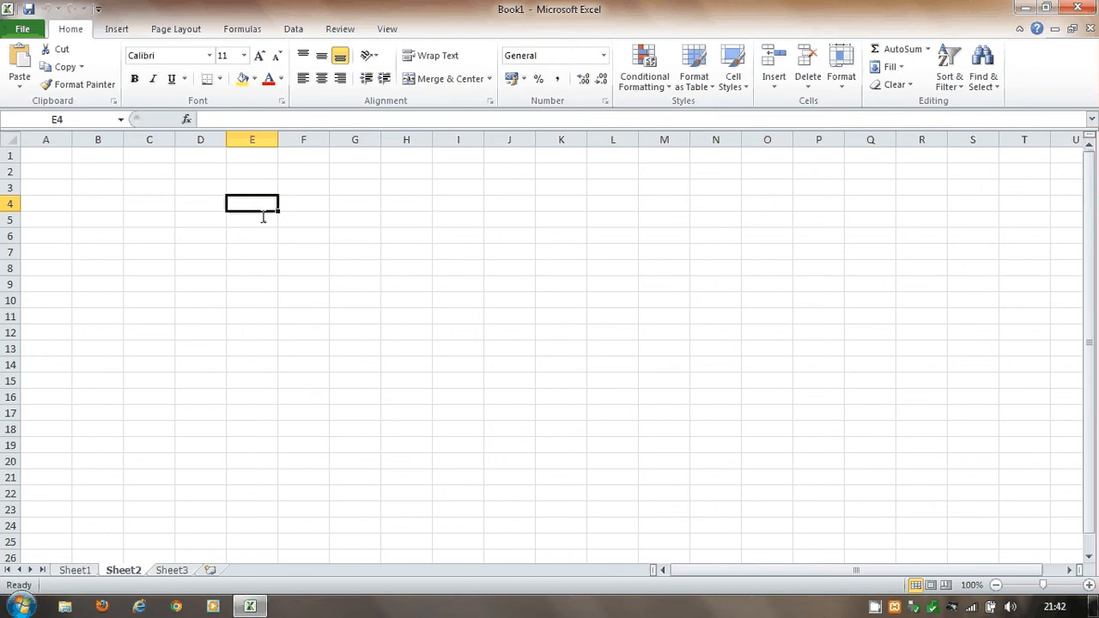
left_click(74, 571)
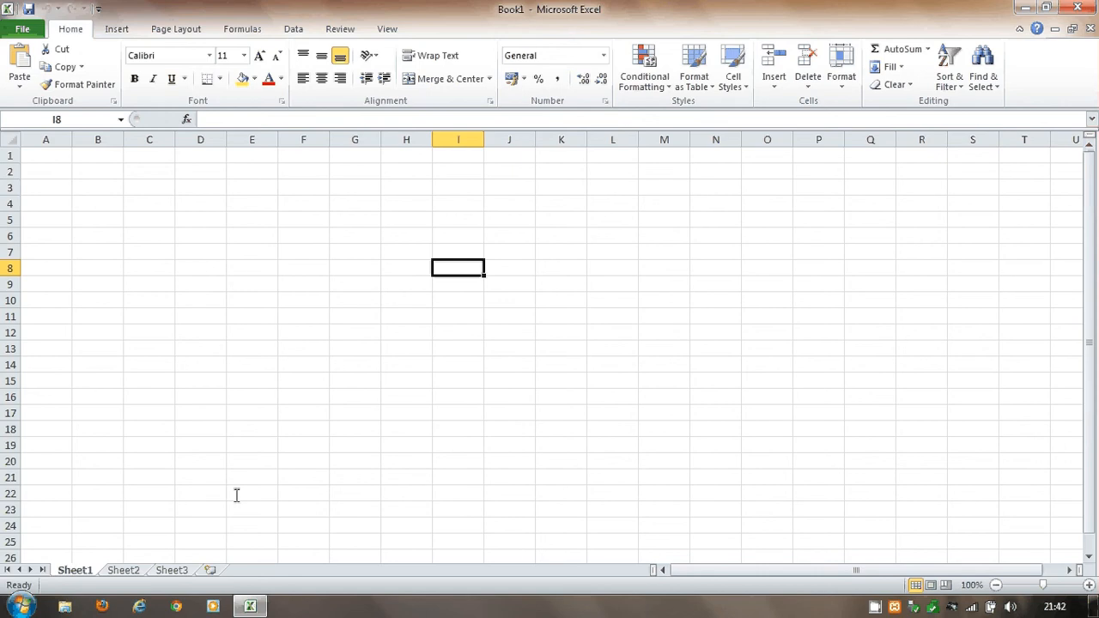
left_click(324, 396)
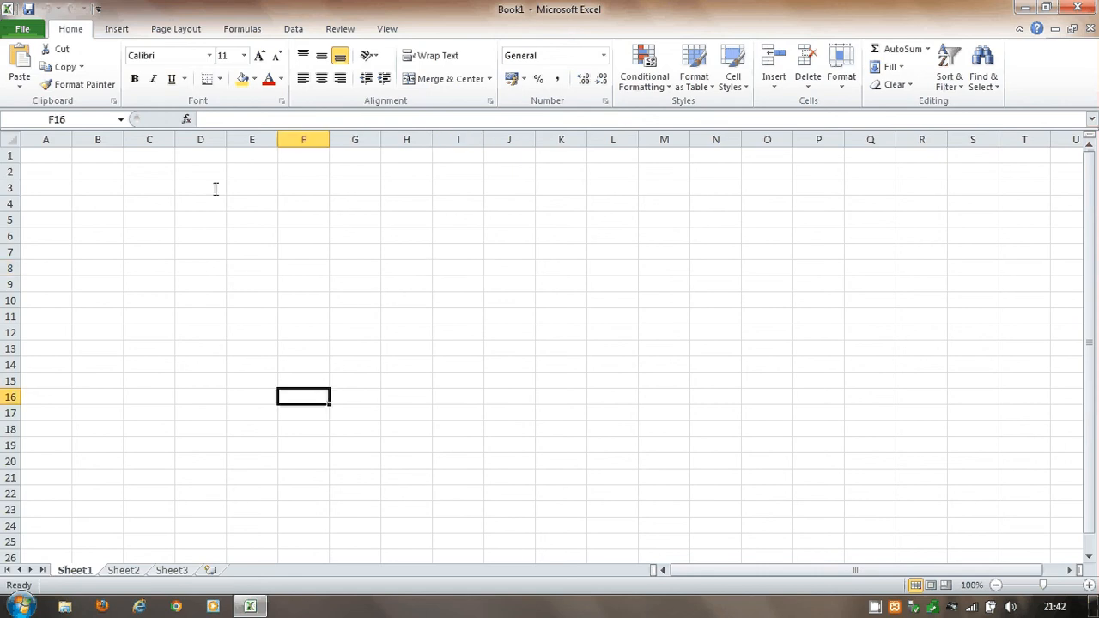
- Select the range D3:O20 and move the active cell forward through it, row by row, to J4
left_click_drag(215, 188, 771, 466)
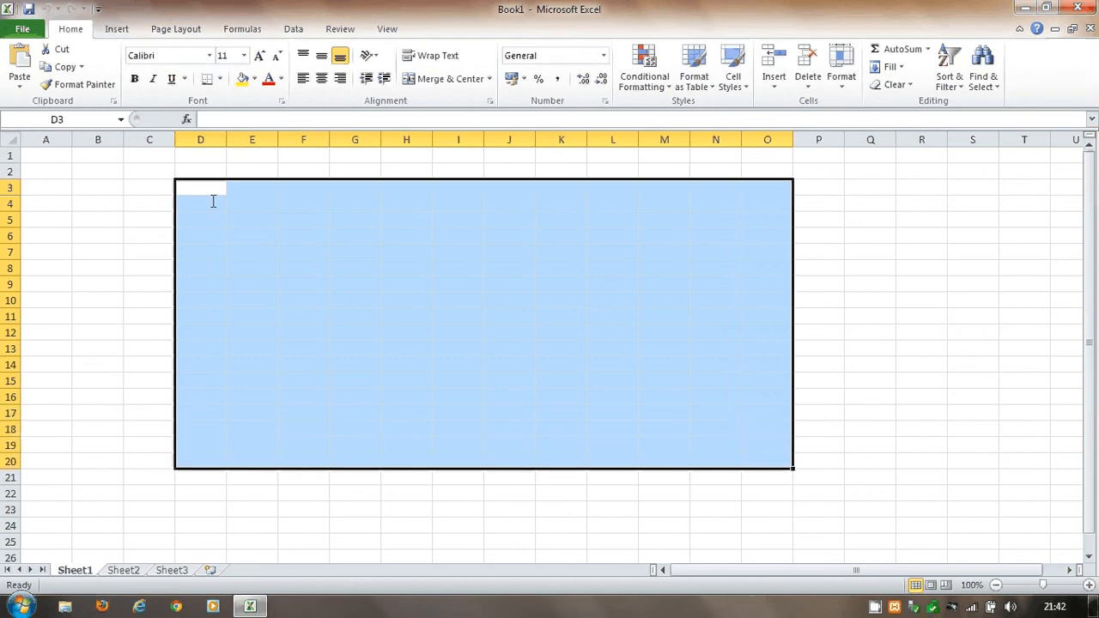
key("Tab")
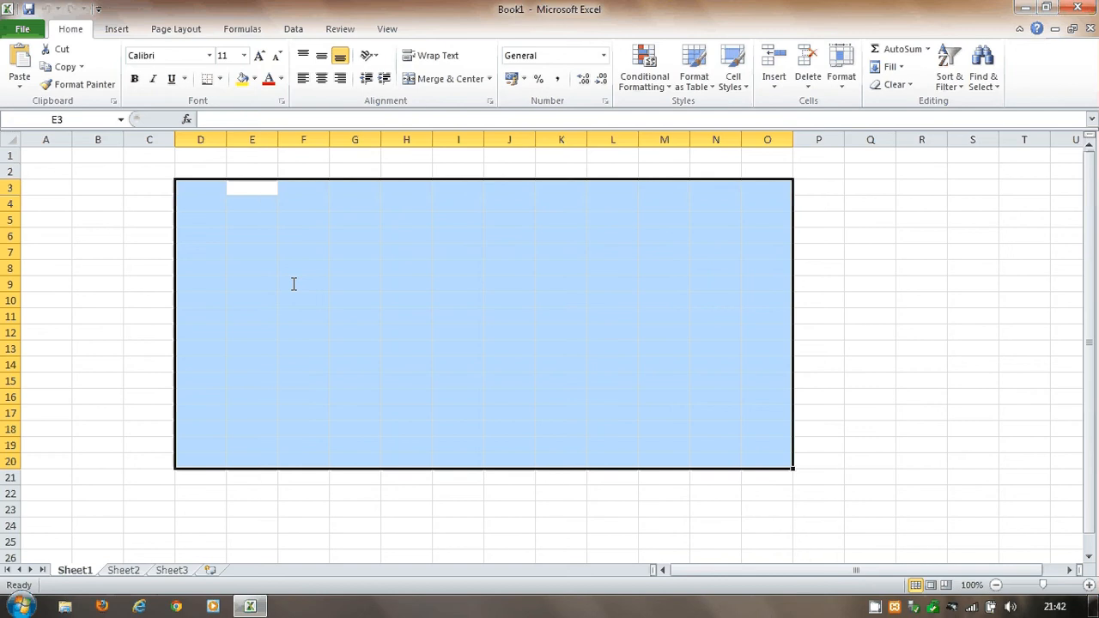
key("Tab")
key("Tab")
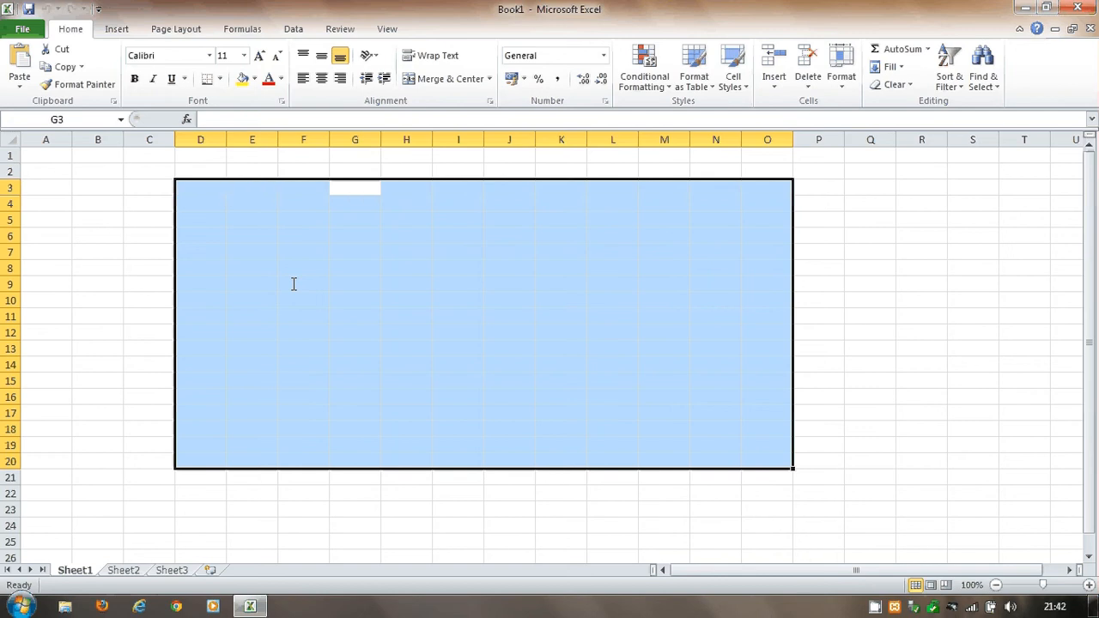
key("Tab")
key("Tab")
key("Tab")
key("Tab")
key("Tab")
key("Tab")
key("Tab")
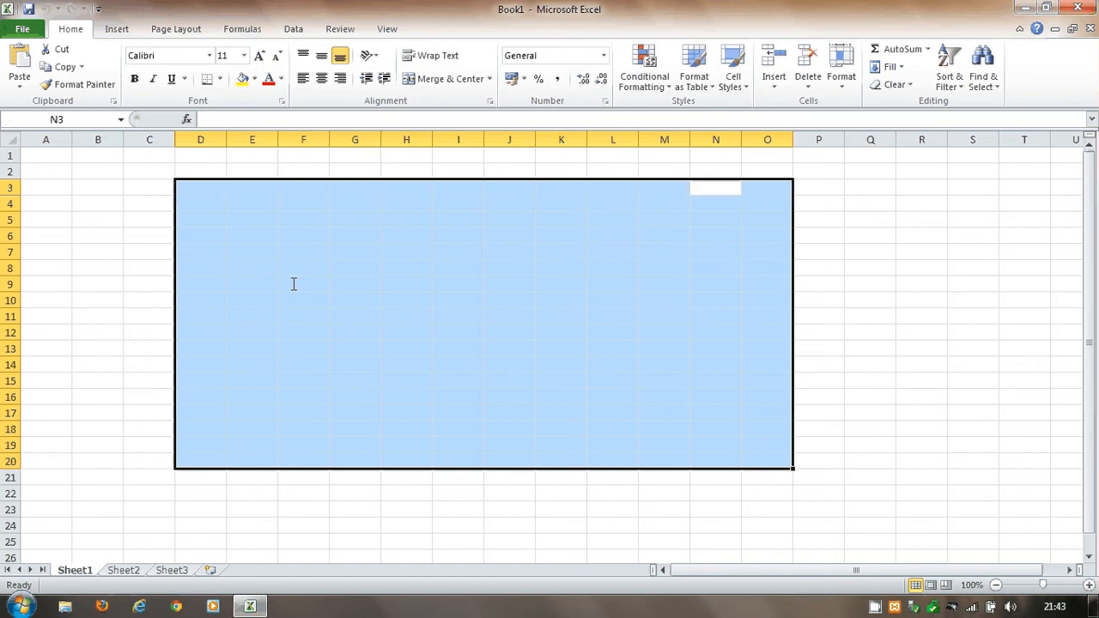
key("Tab")
key("Tab")
key("Tab")
key("Tab")
key("Tab")
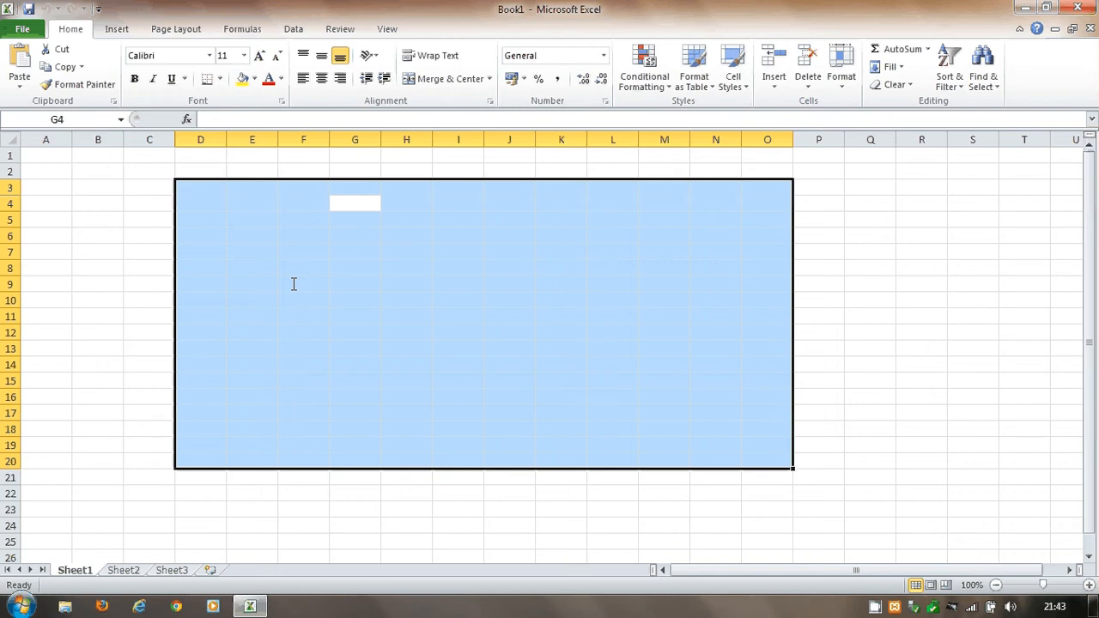
key("Tab")
key("Tab")
key("Tab")
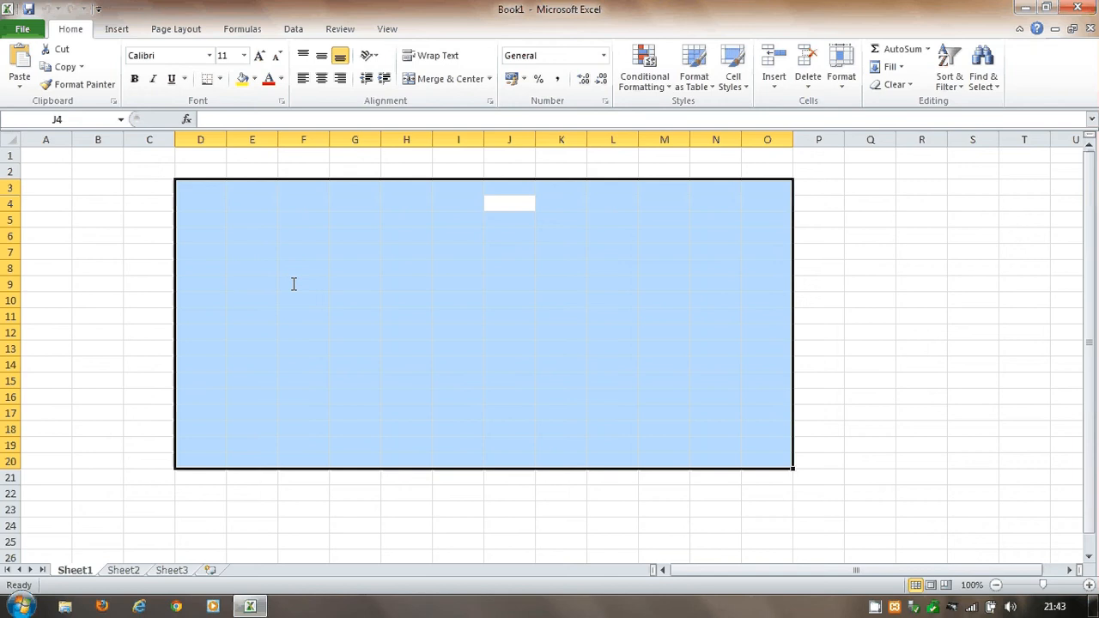
- Move the active cell backward through the selected range, from J4 to I3
key("shift+Tab")
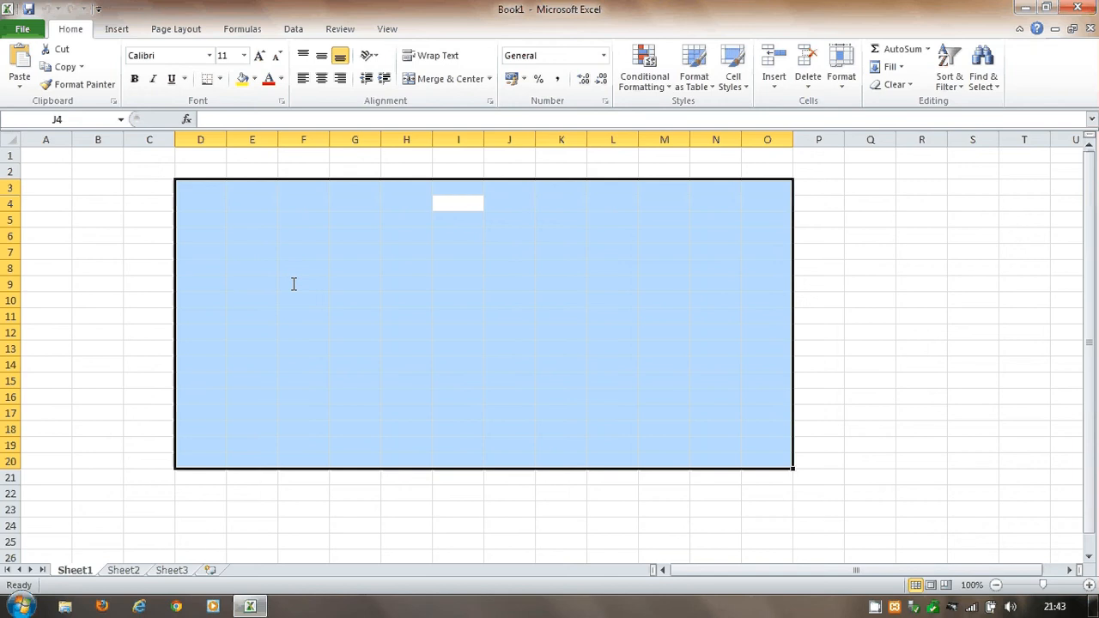
key("shift+Tab")
key("shift+Tab")
key("shift+Tab")
key("shift+Tab")
key("shift+Tab")
key("shift+Tab")
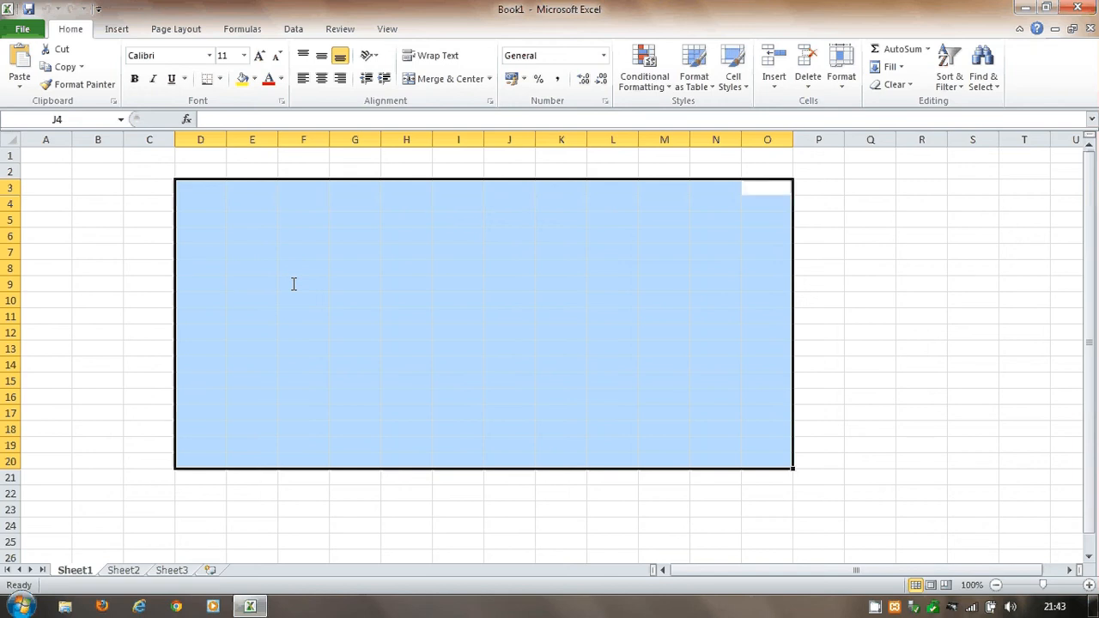
key("shift+Tab")
key("shift+Tab")
key("shift+Tab")
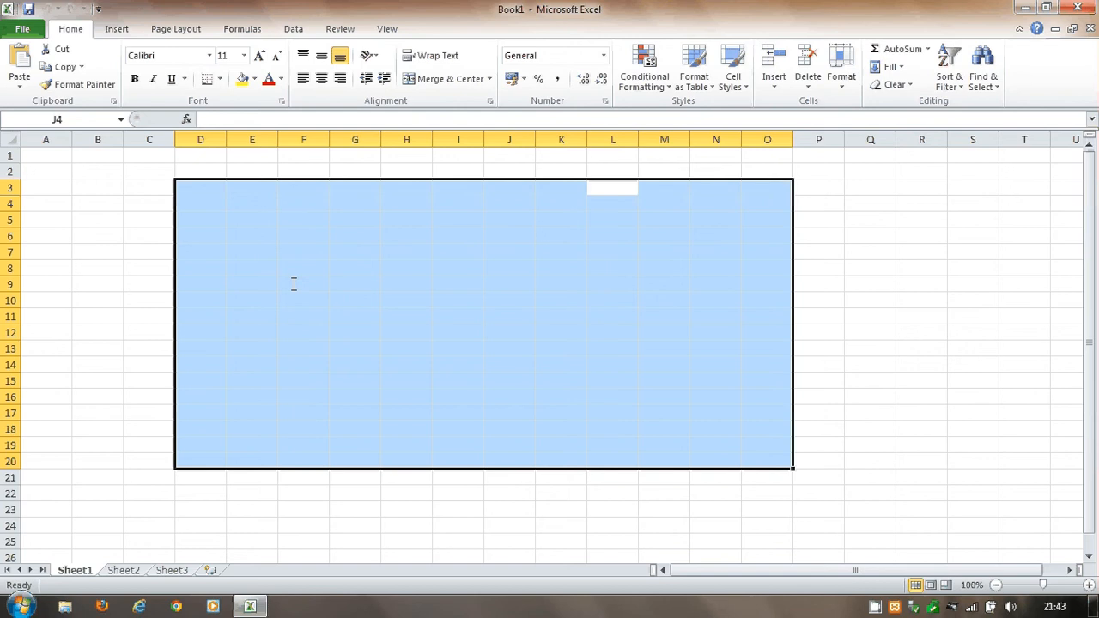
key("shift+Tab")
key("shift+Tab")
key("shift+Tab")
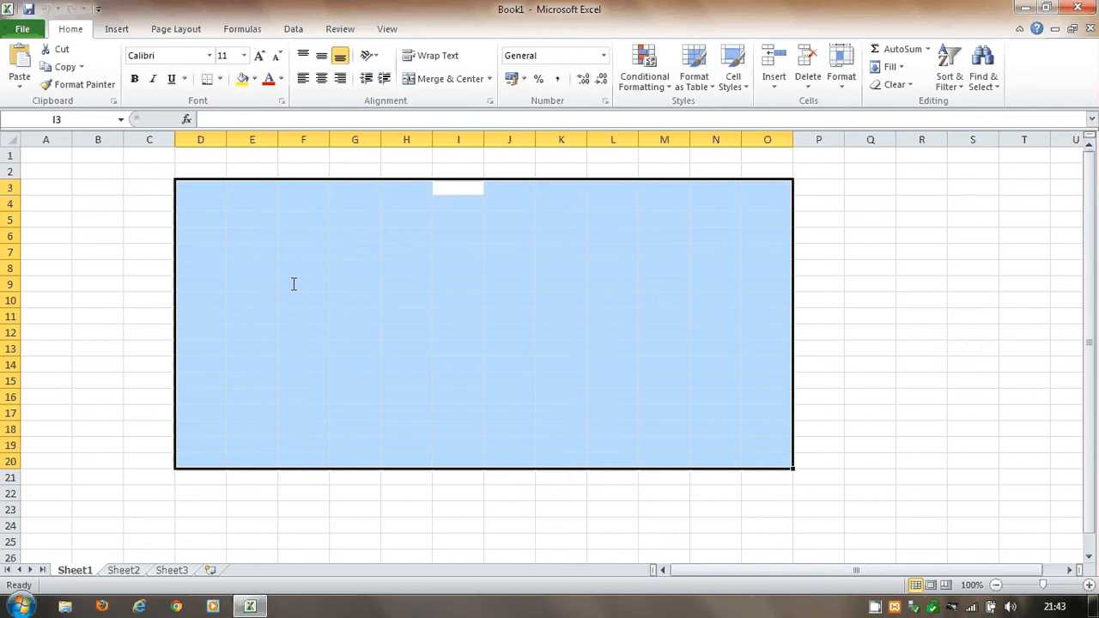
- Replace the range selection with the whole of column C, and after that the whole of column F
left_click(149, 251)
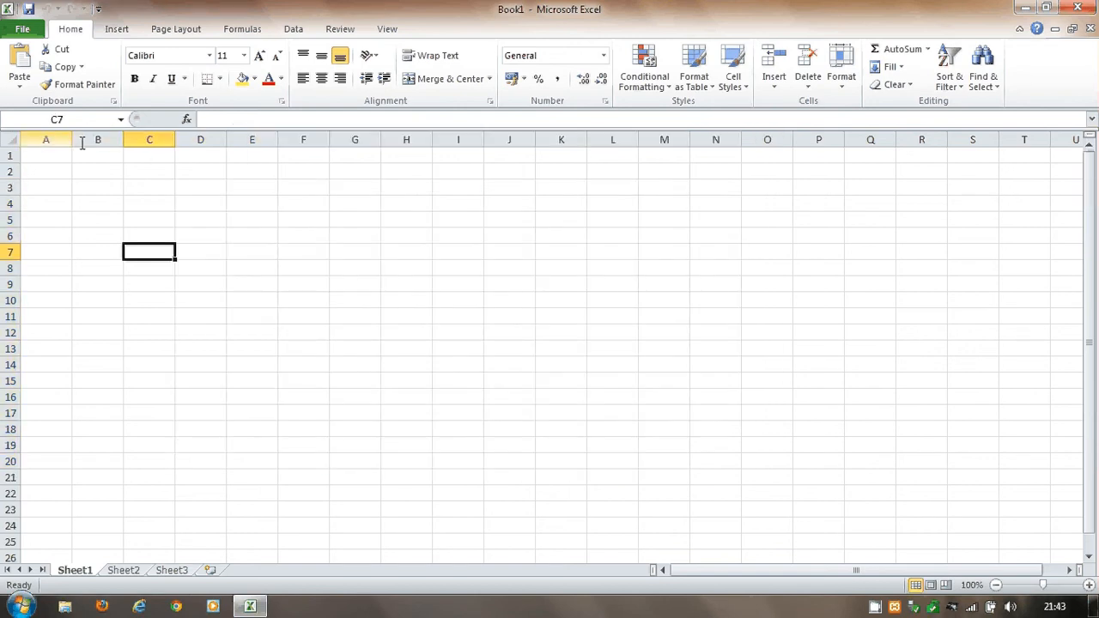
left_click(153, 139)
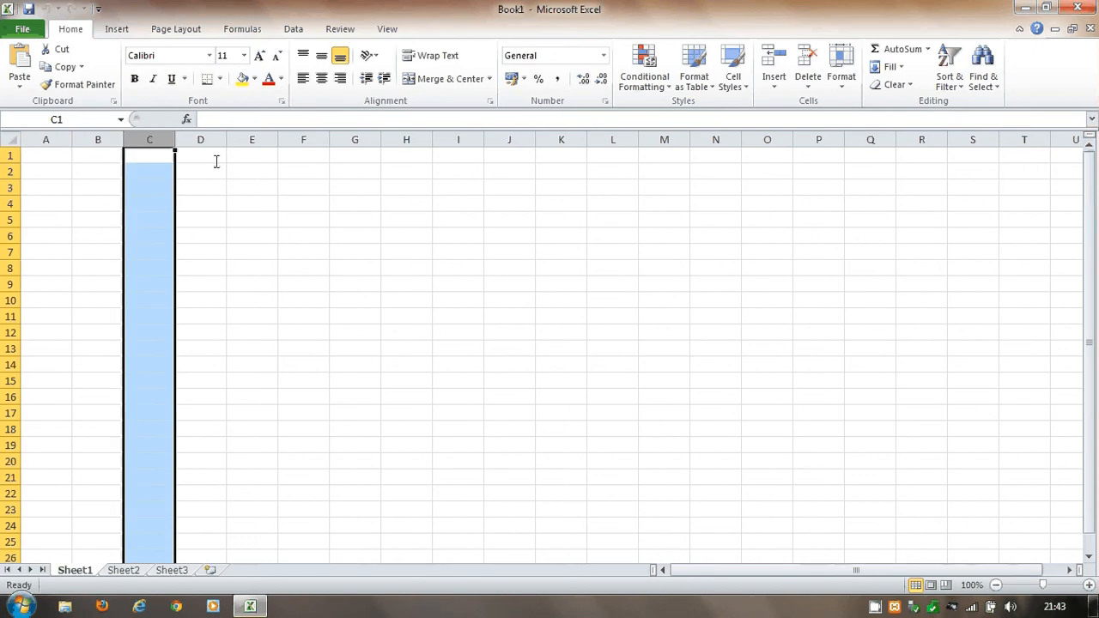
left_click(297, 140)
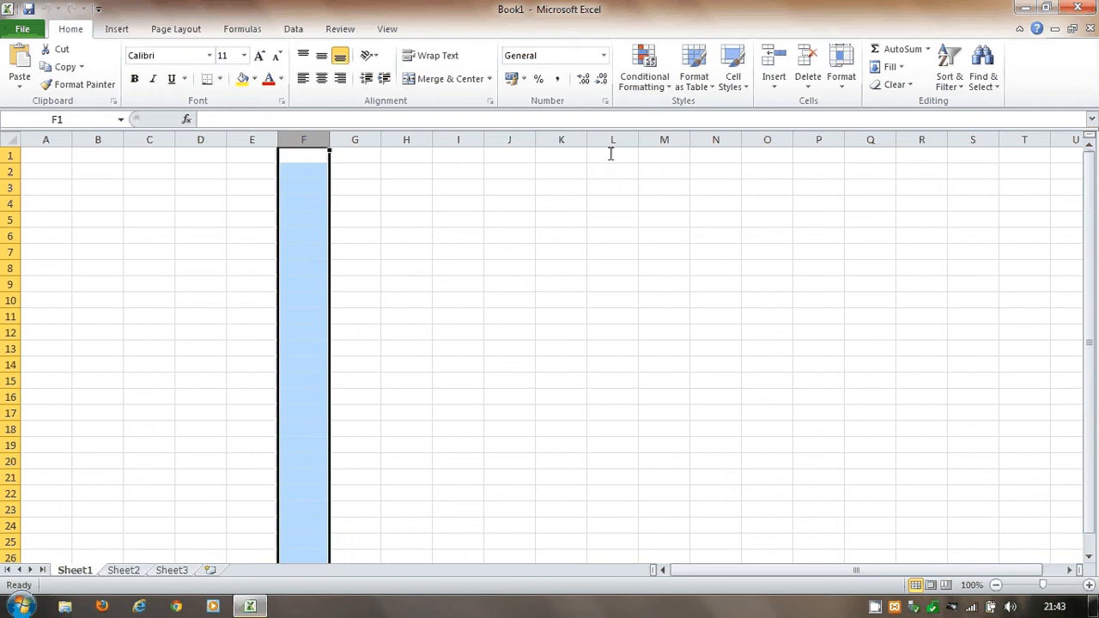
- Select the entire column BP, beyond the single-letter columns
left_click(1072, 569)
left_click(1072, 570)
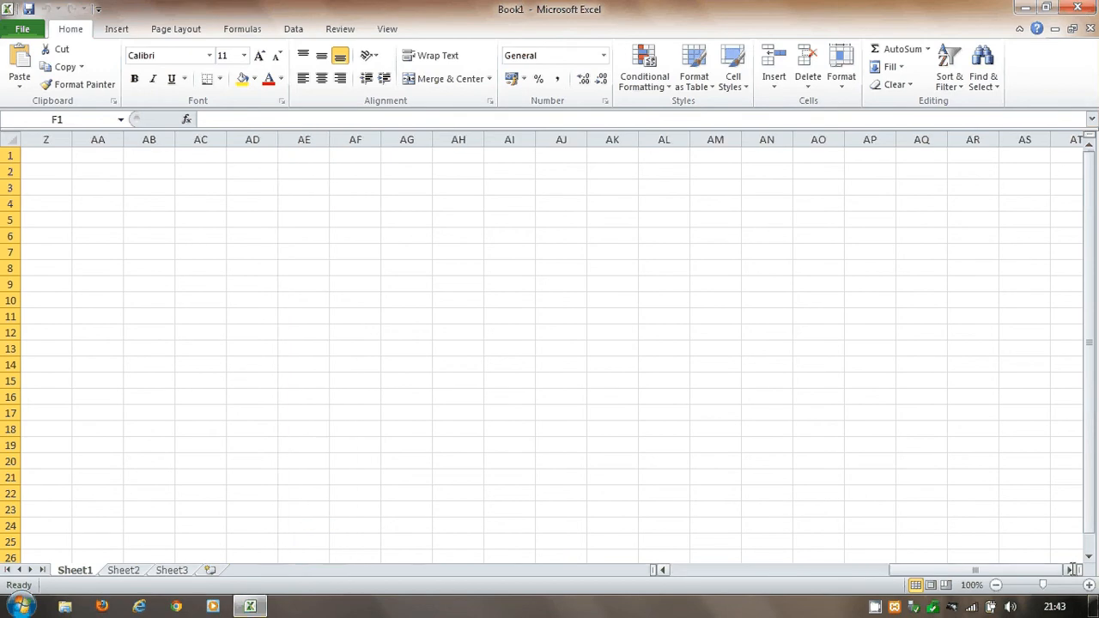
left_click(1072, 569)
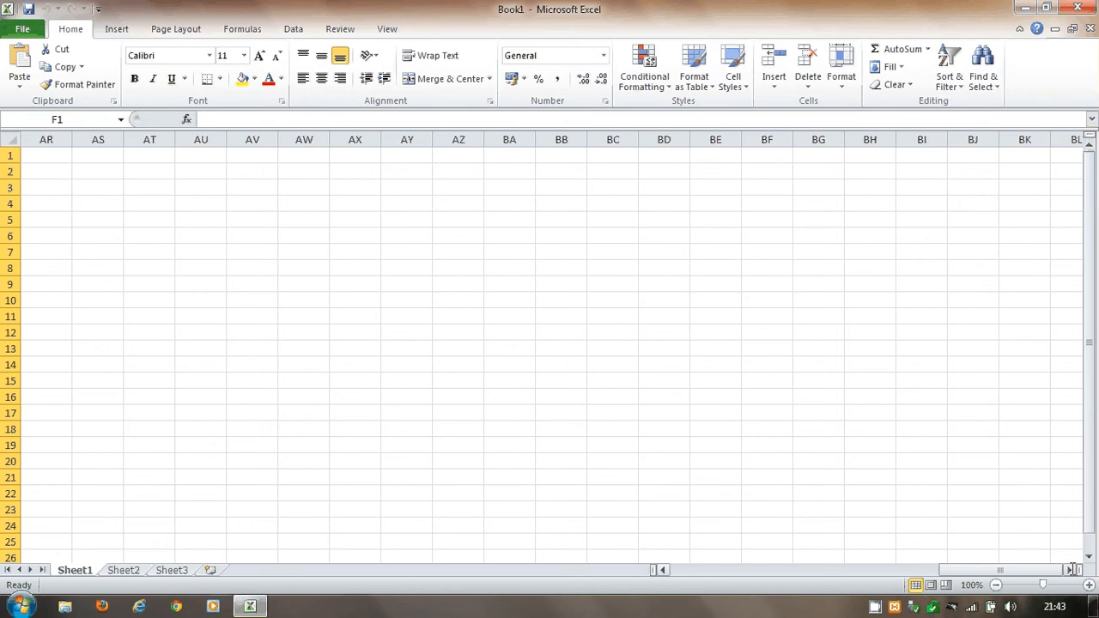
left_click(1073, 569)
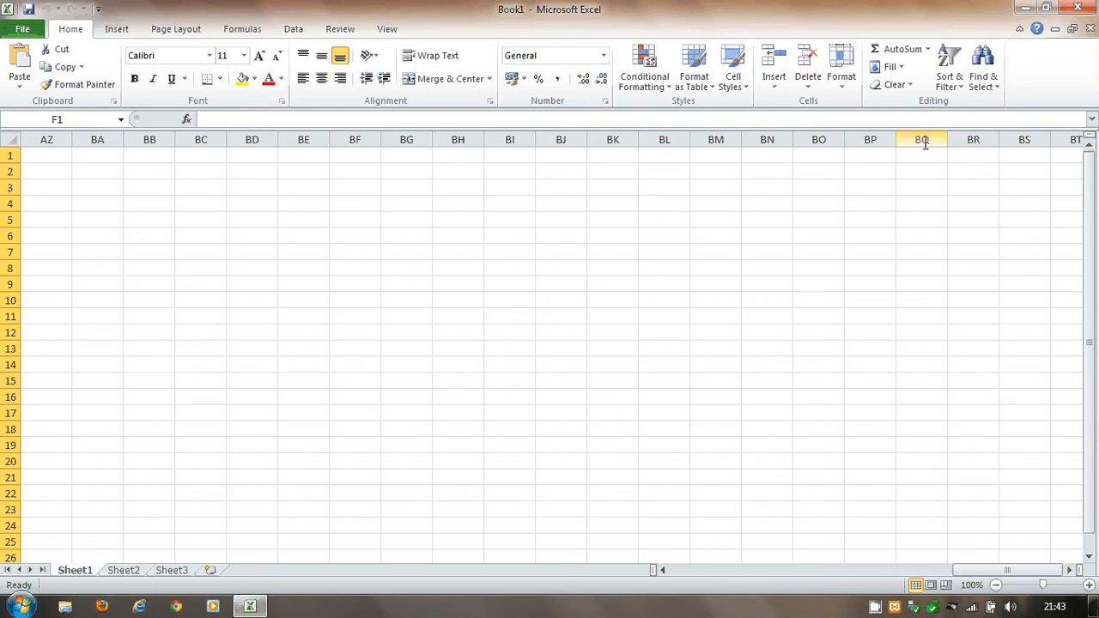
left_click(872, 143)
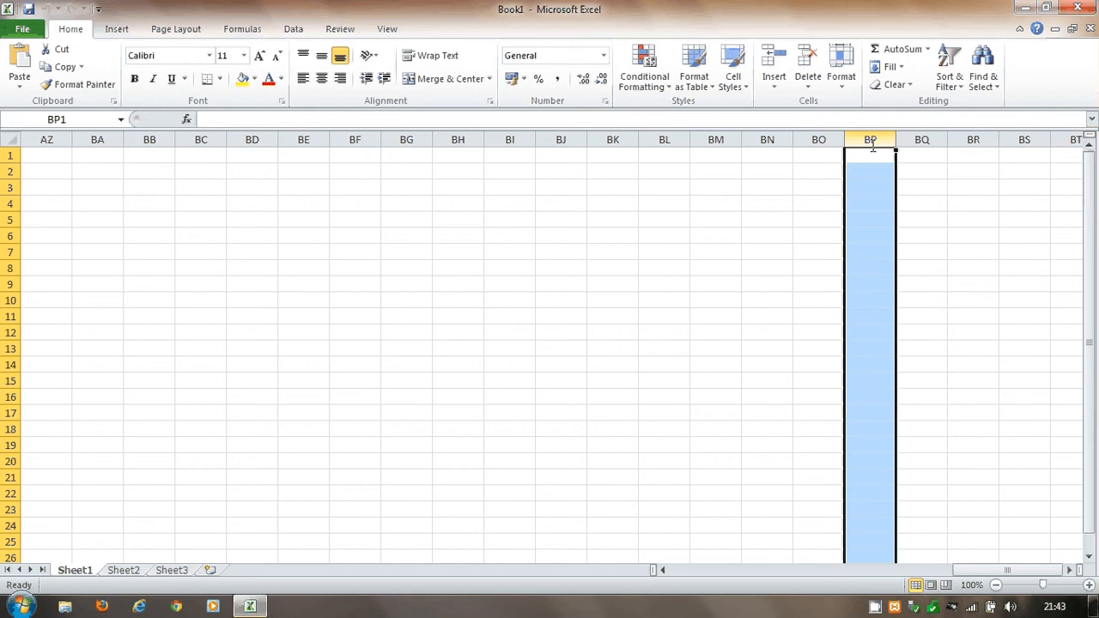
- Select the whole of column BK, return to the beginning of the sheet and select cell E5
left_click(613, 141)
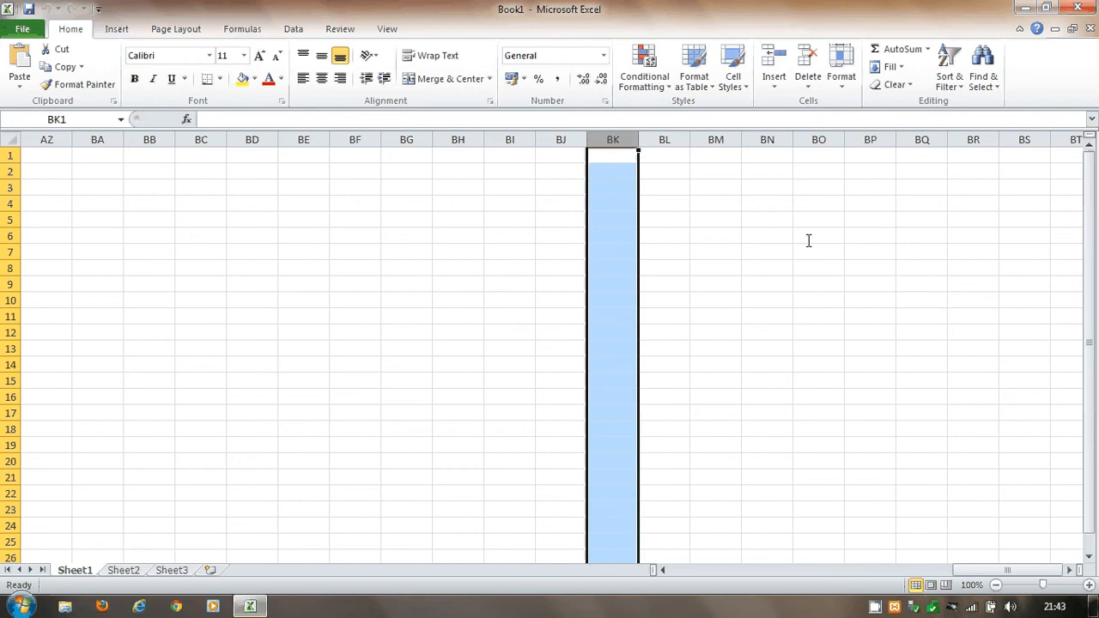
left_click_drag(984, 572, 716, 571)
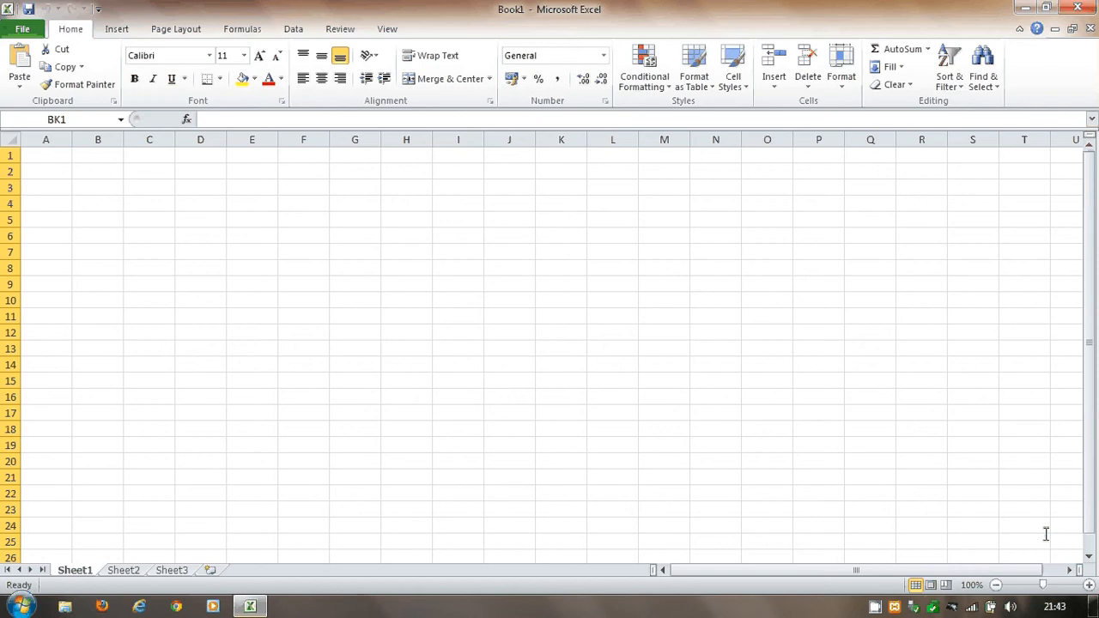
left_click(1088, 556)
left_click_drag(1089, 558, 1089, 558)
left_click_drag(1089, 498, 1092, 154)
left_click(235, 222)
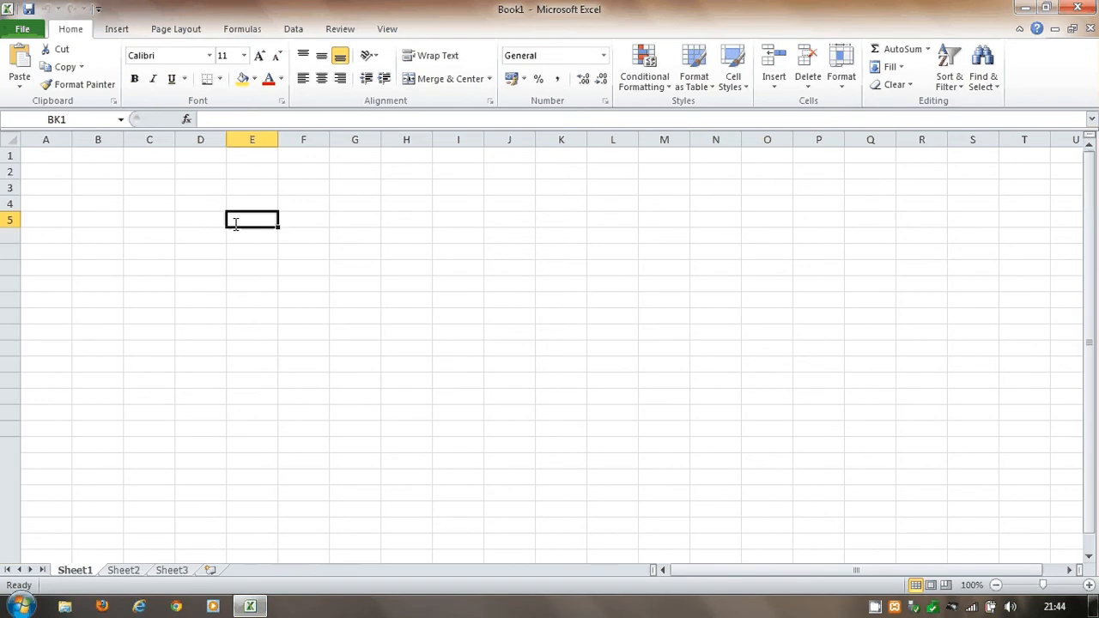
- Select entire column C, row 5, column B and row 5 again, one after another
left_click(152, 140)
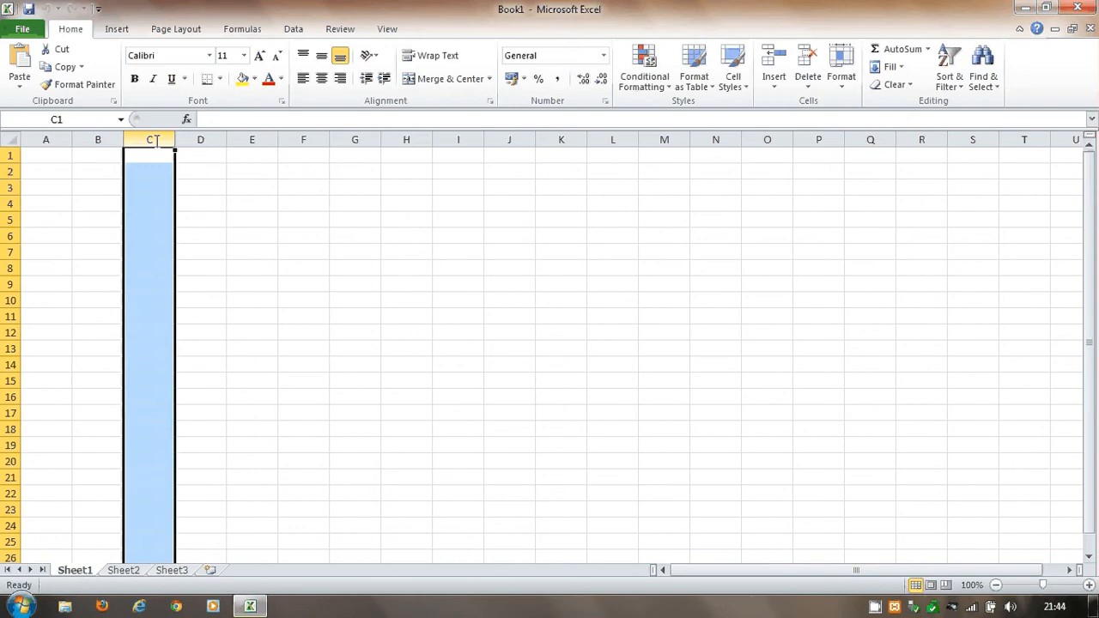
left_click(14, 220)
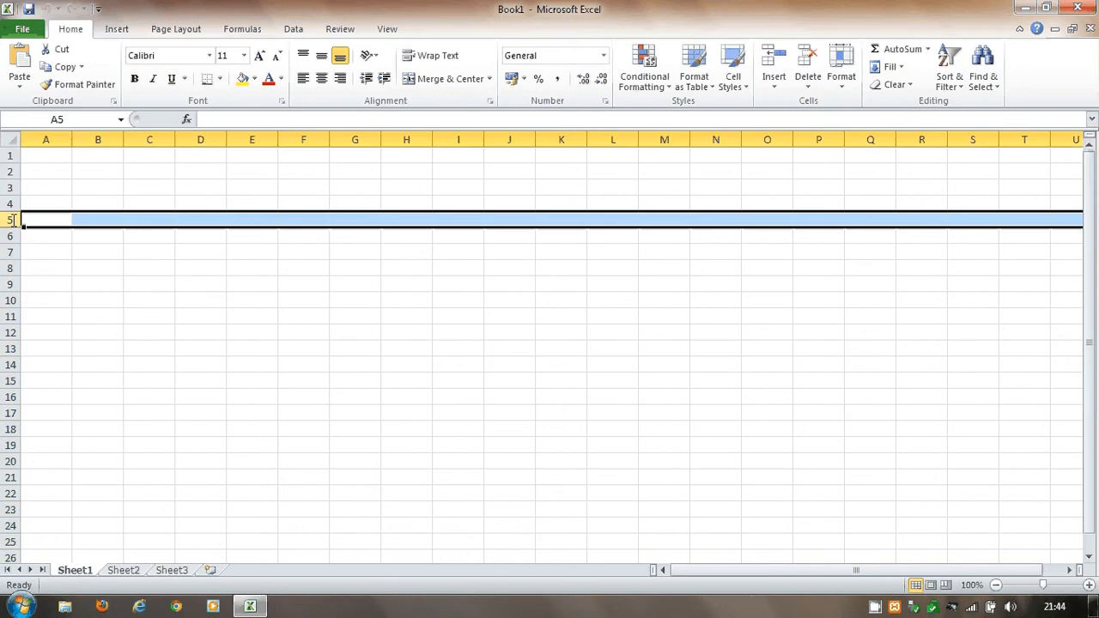
left_click(100, 140)
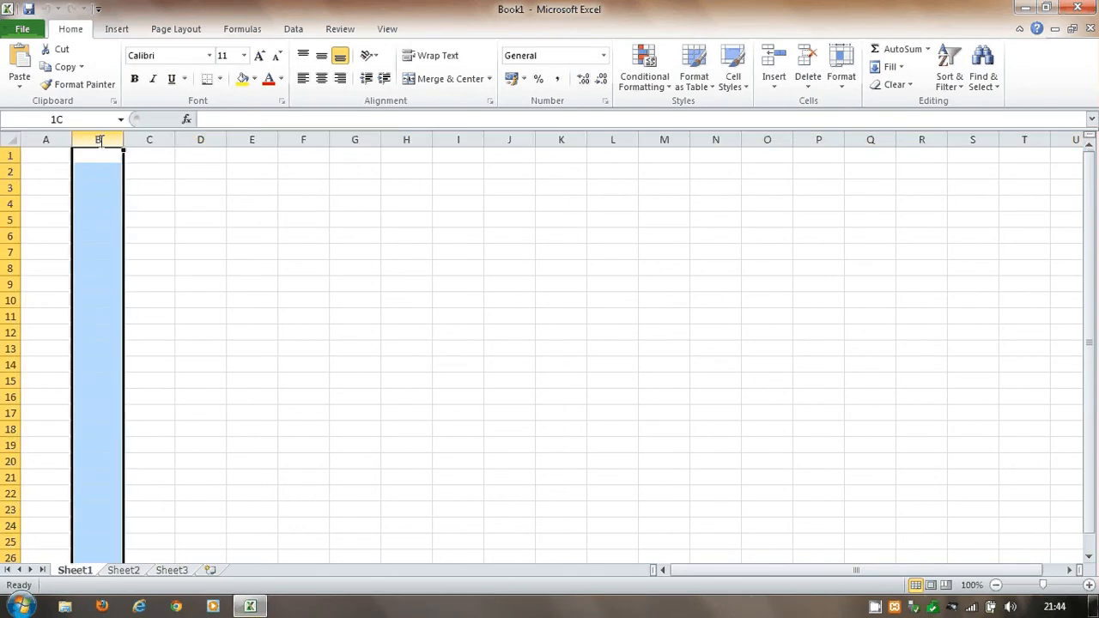
left_click(10, 219)
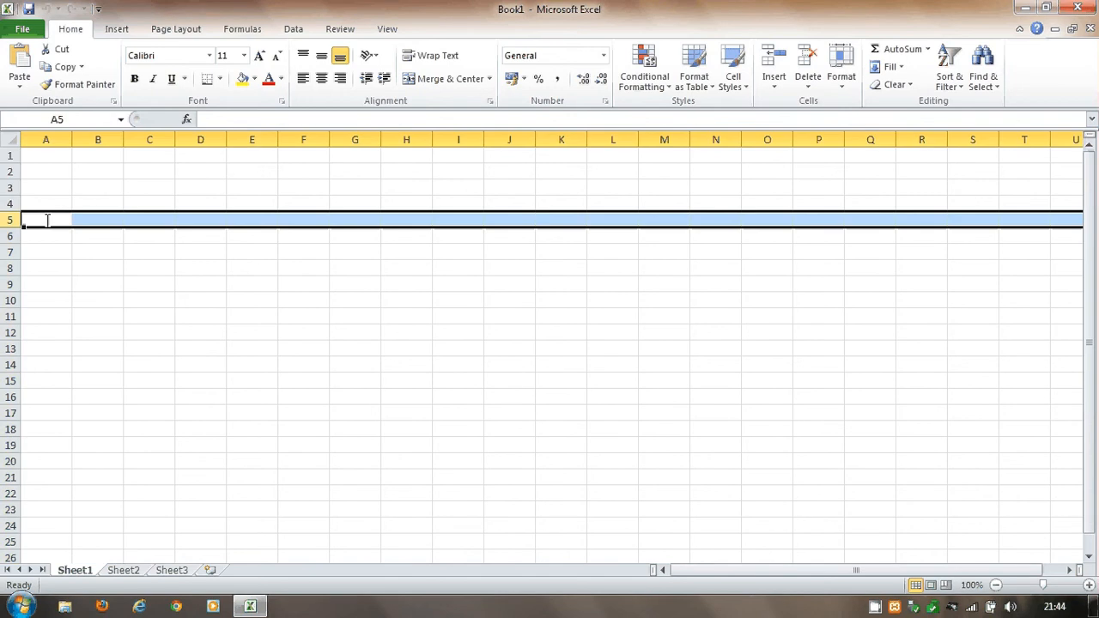
- Select columns B to O as a block, replace that with rows 5 to 17, and finish on cell C3
left_click(99, 140)
left_click_drag(100, 142, 760, 146)
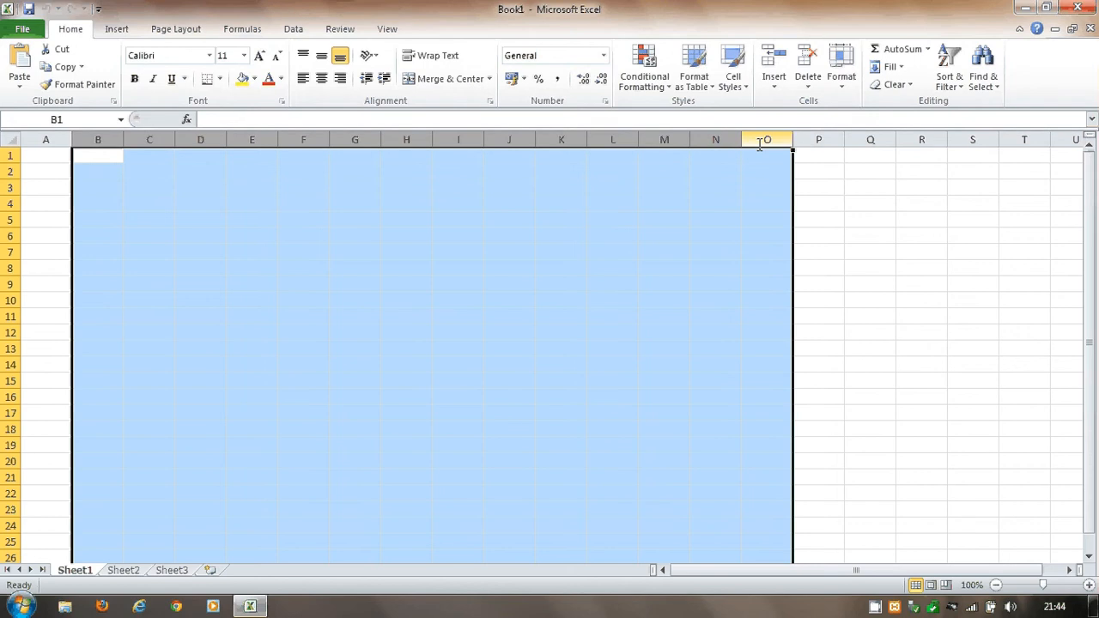
left_click(17, 220)
left_click_drag(17, 220, 4, 412)
left_click(149, 188)
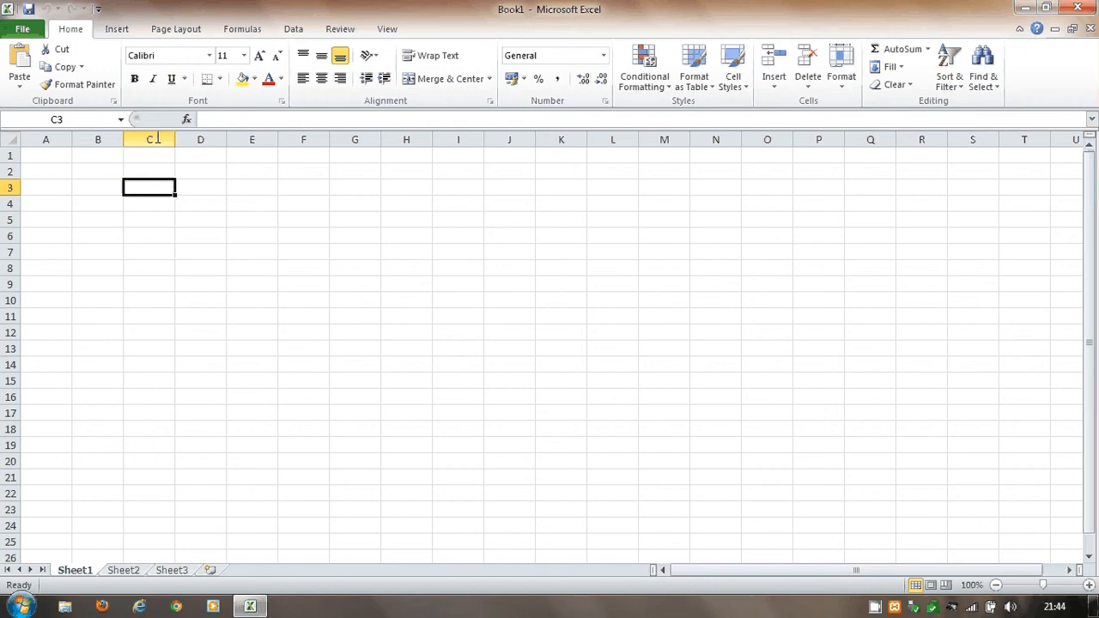
- Place the cursor in the formula bar for C3, and select the ranges D3:P18 and B3:N21 in turn, ending on P4
left_click(219, 121)
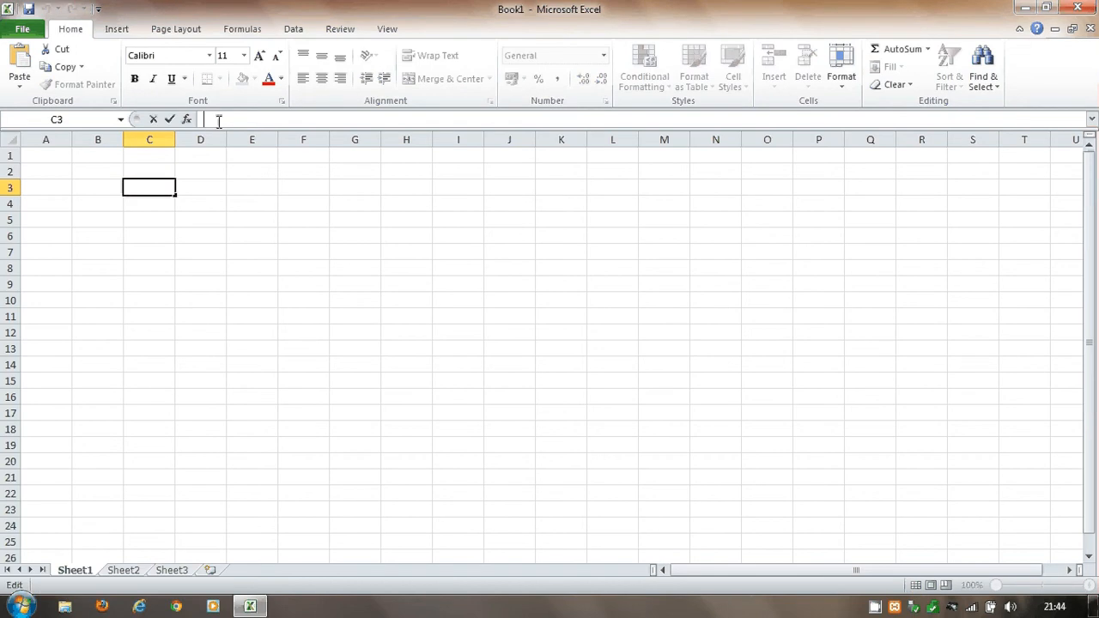
left_click(226, 191)
left_click_drag(227, 193, 804, 432)
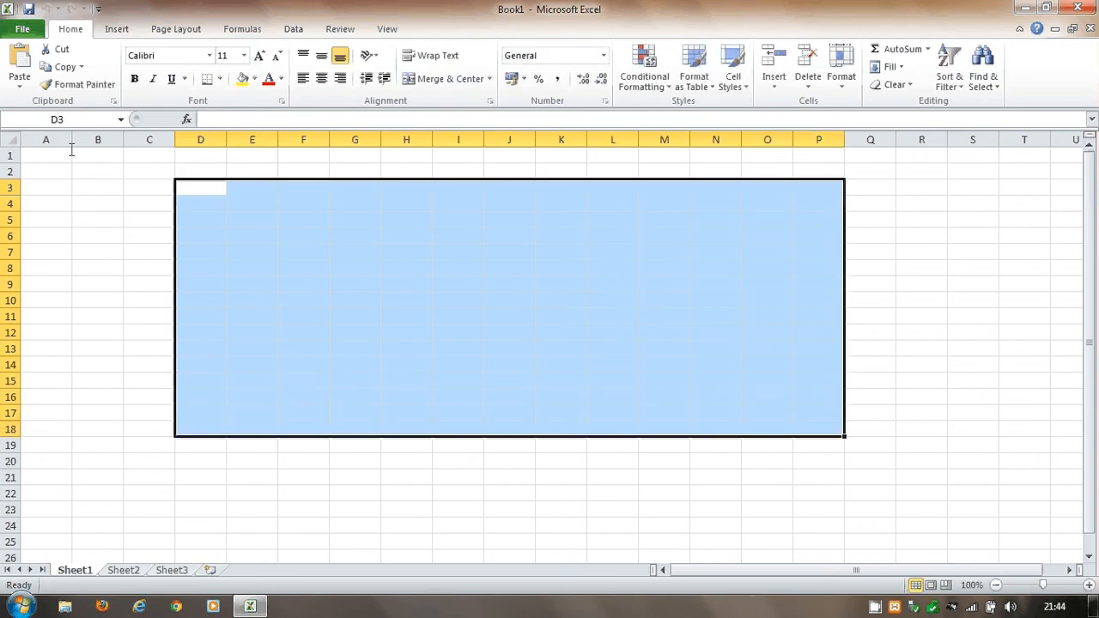
left_click_drag(95, 189, 717, 479)
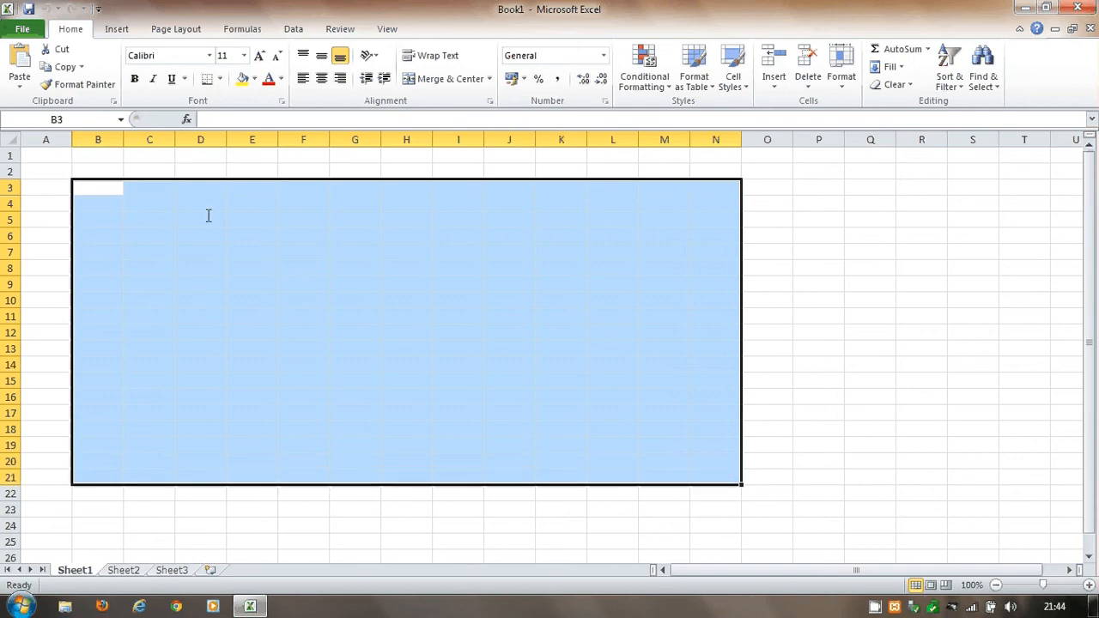
left_click(818, 203)
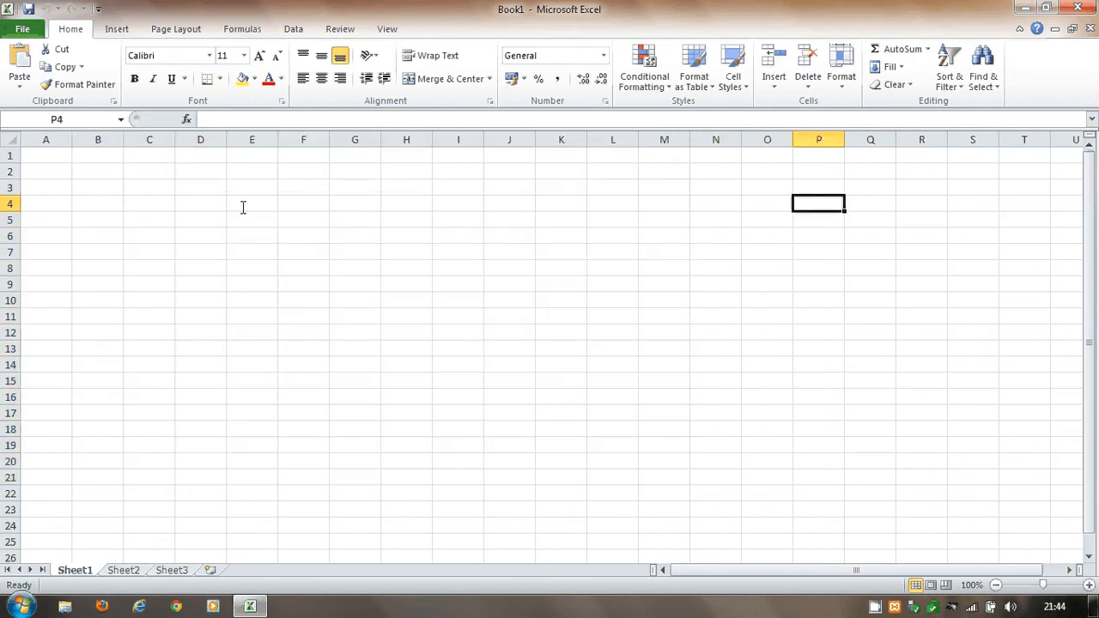
- Select the range E3:M17, replace it with a selection of the entire worksheet, and finish on cell G8
left_click_drag(249, 188, 681, 410)
left_click(840, 361)
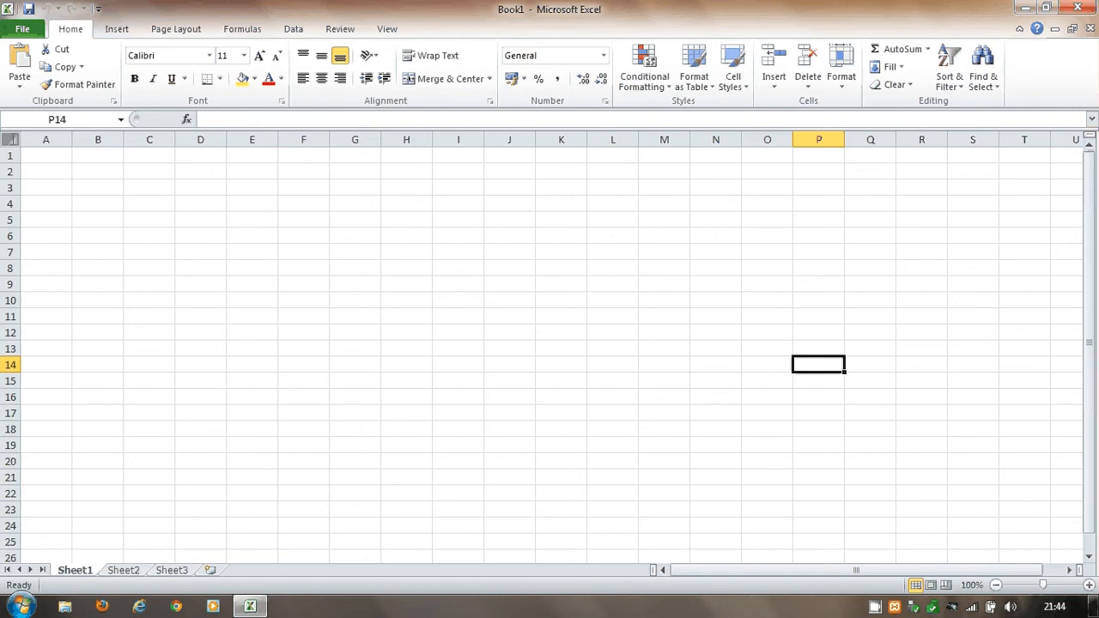
left_click(9, 139)
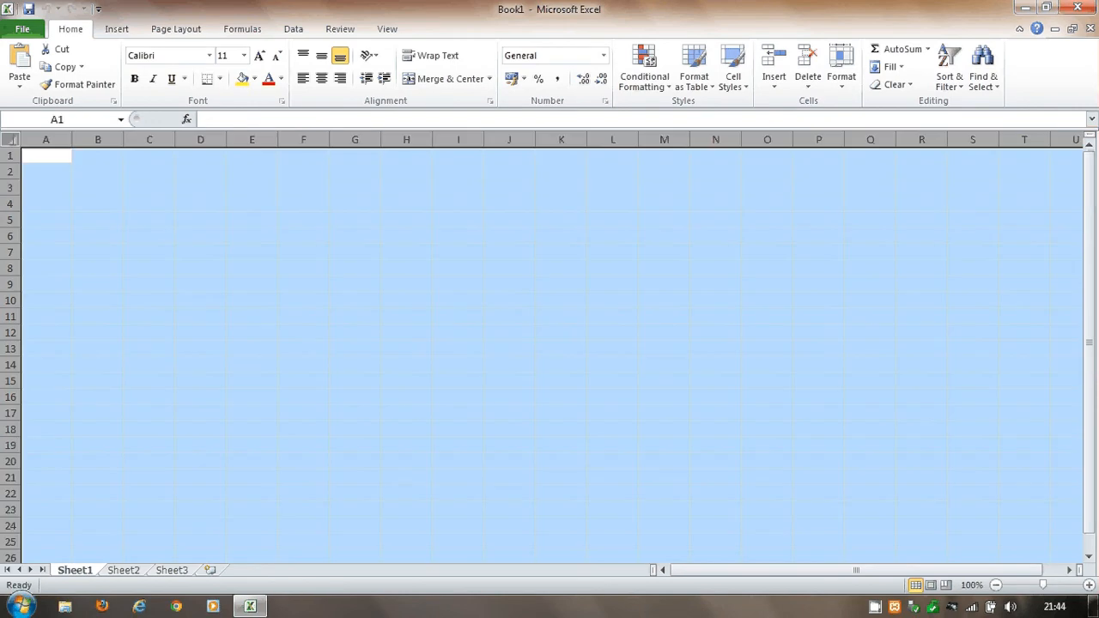
left_click(373, 262)
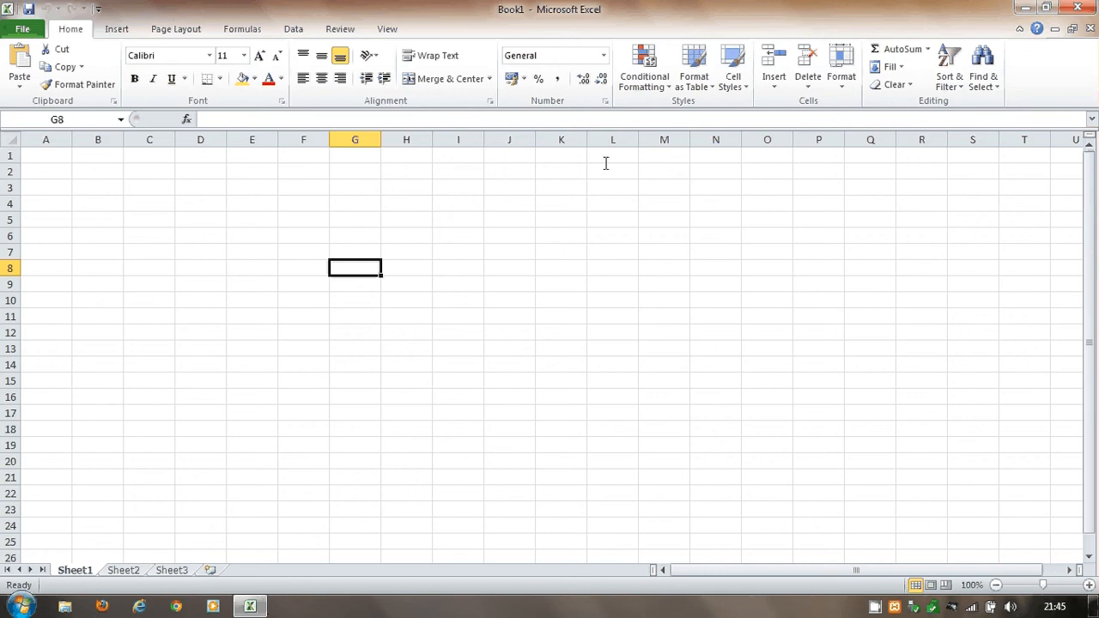
- Narrow column L, and slightly increase the height of row 3 and of rows 6 to 18 as a group
mouse_move(638, 139)
left_mouse_down()
mouse_move(821, 139)
mouse_move(620, 139)
left_mouse_up()
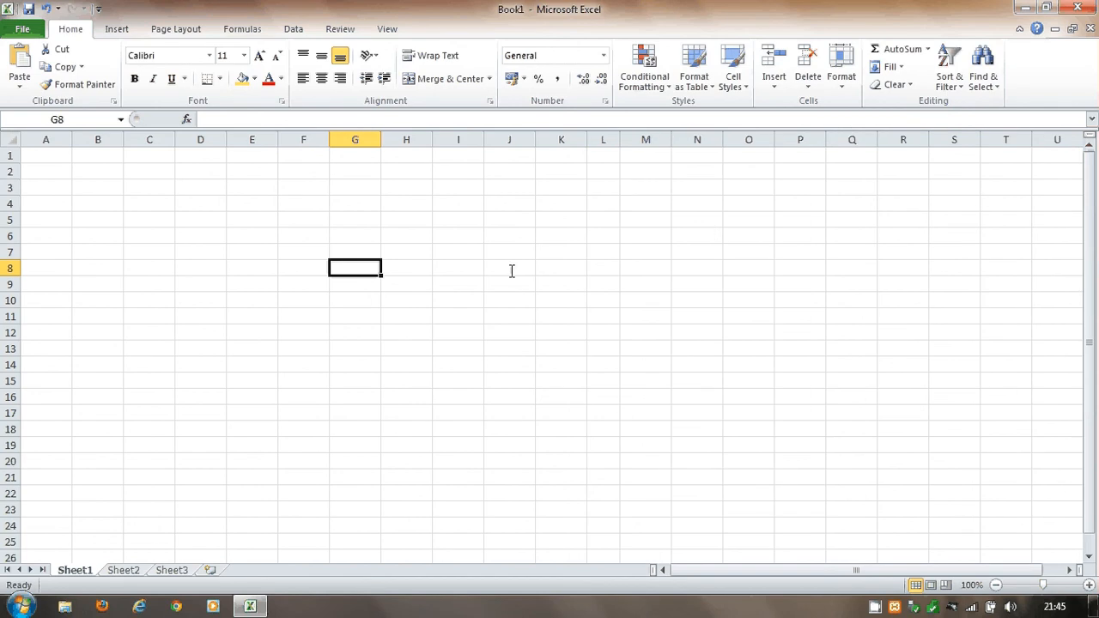
left_click(18, 186)
mouse_move(10, 195)
left_mouse_down()
mouse_move(10, 251)
mouse_move(15, 196)
left_mouse_up()
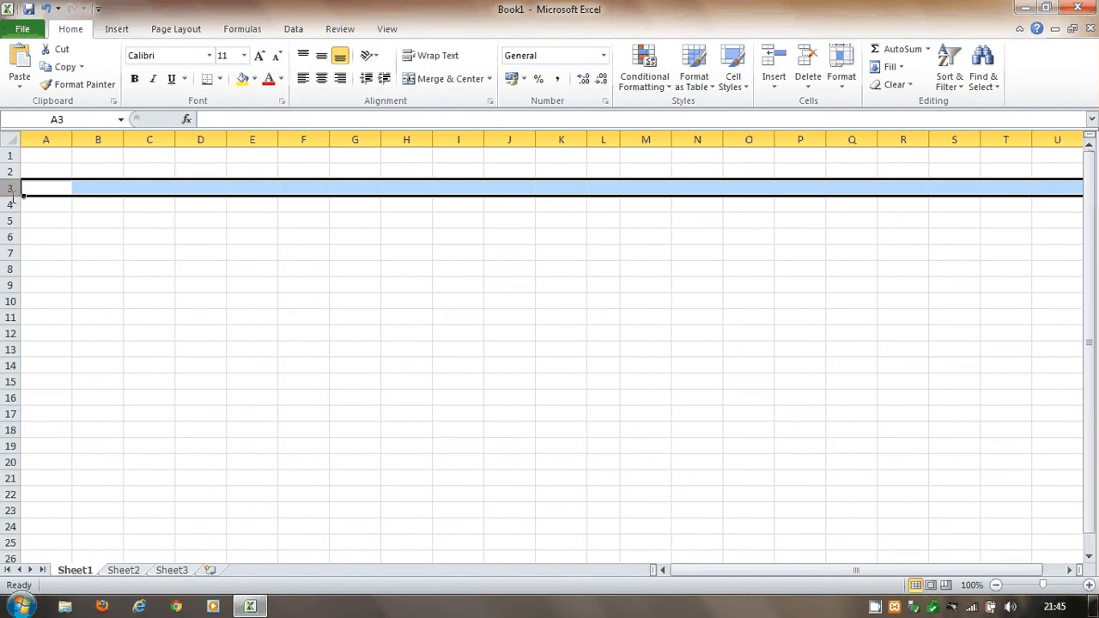
left_click(146, 286)
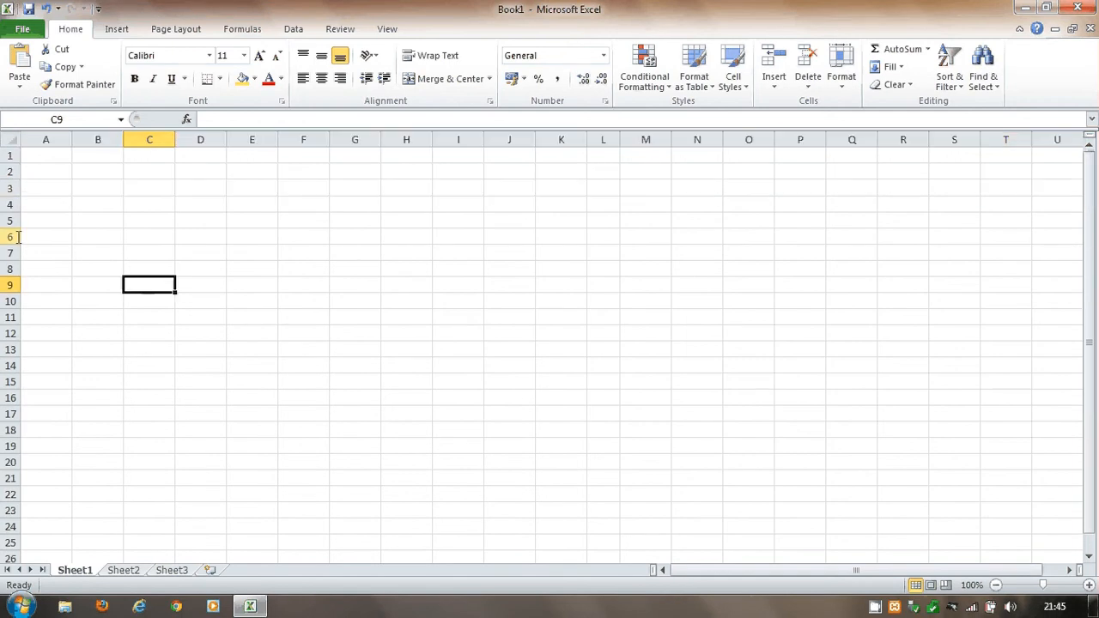
left_click_drag(17, 237, 16, 366)
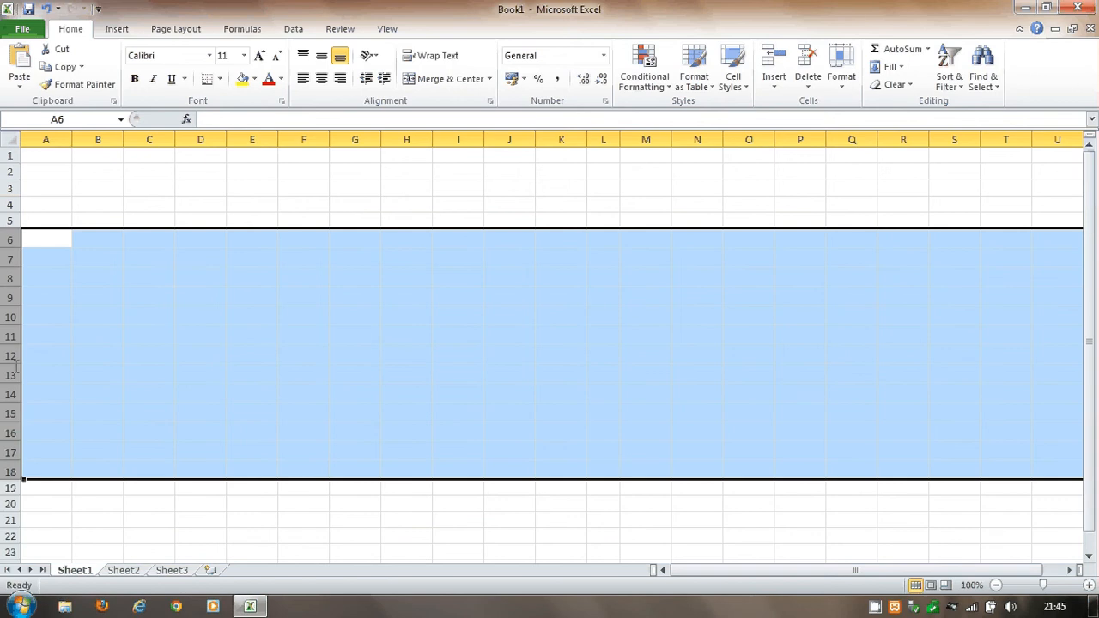
- Select columns D to R, widen them all together and narrow them to about half the default width, ending on cell B6
left_click(199, 141)
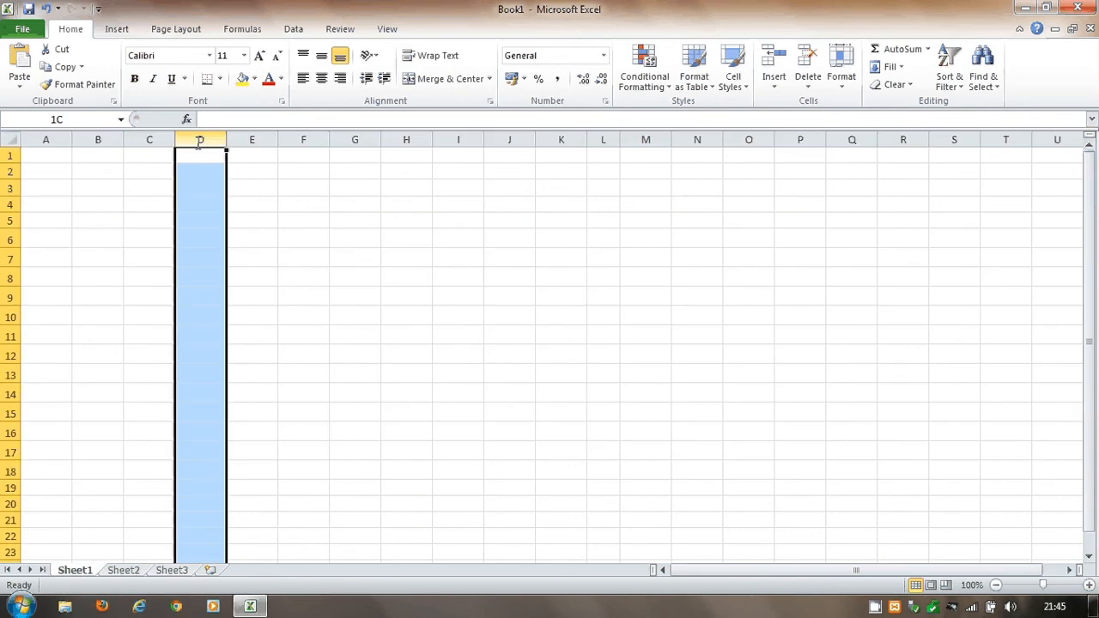
left_click_drag(199, 144, 903, 144)
left_click_drag(775, 139, 873, 139)
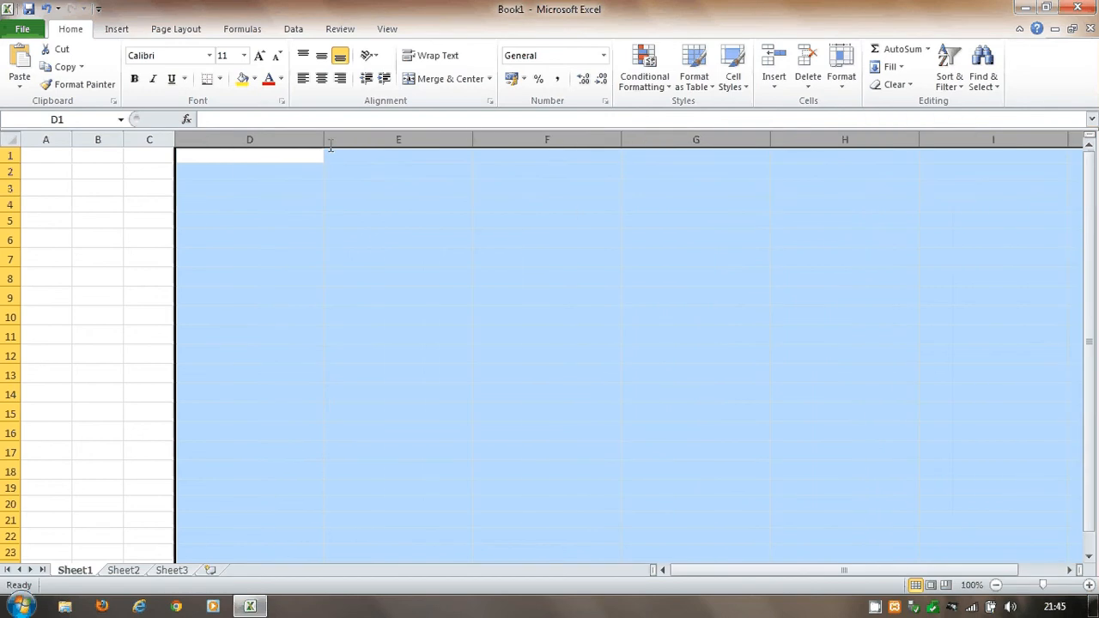
left_click_drag(325, 142, 201, 152)
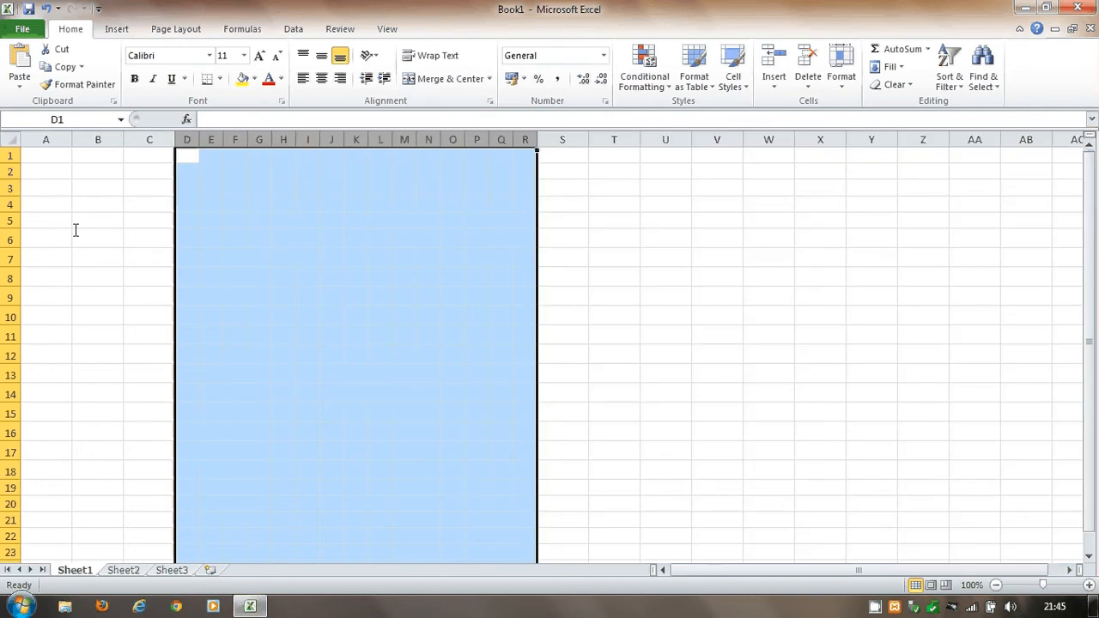
left_click(76, 230)
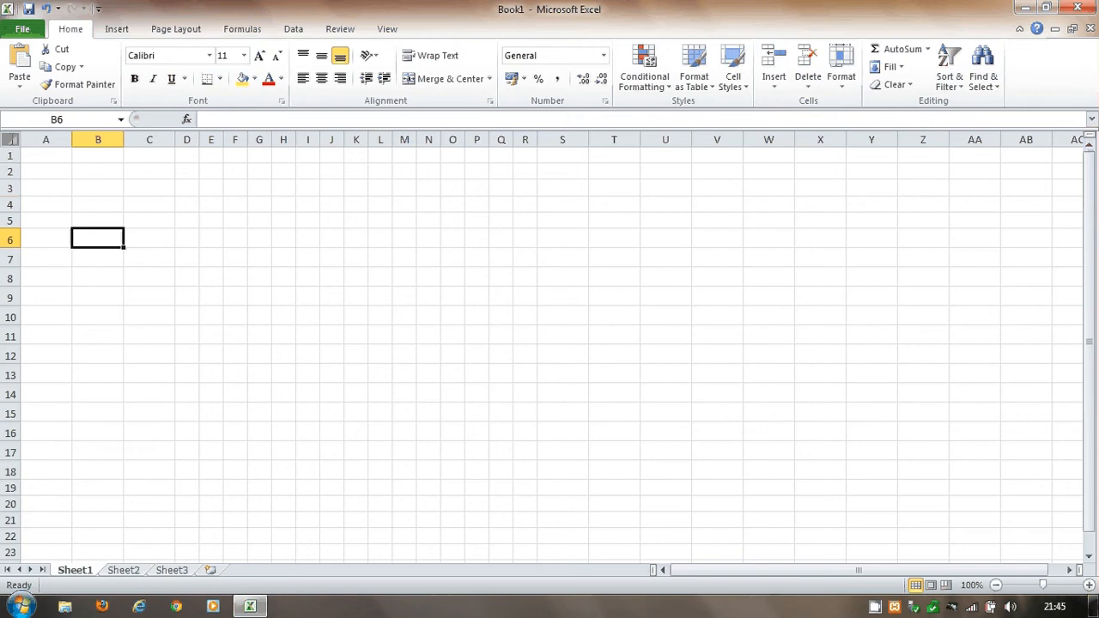
- Select the entire worksheet and enlarge all columns and rows to more than twice their default size
left_click(10, 139)
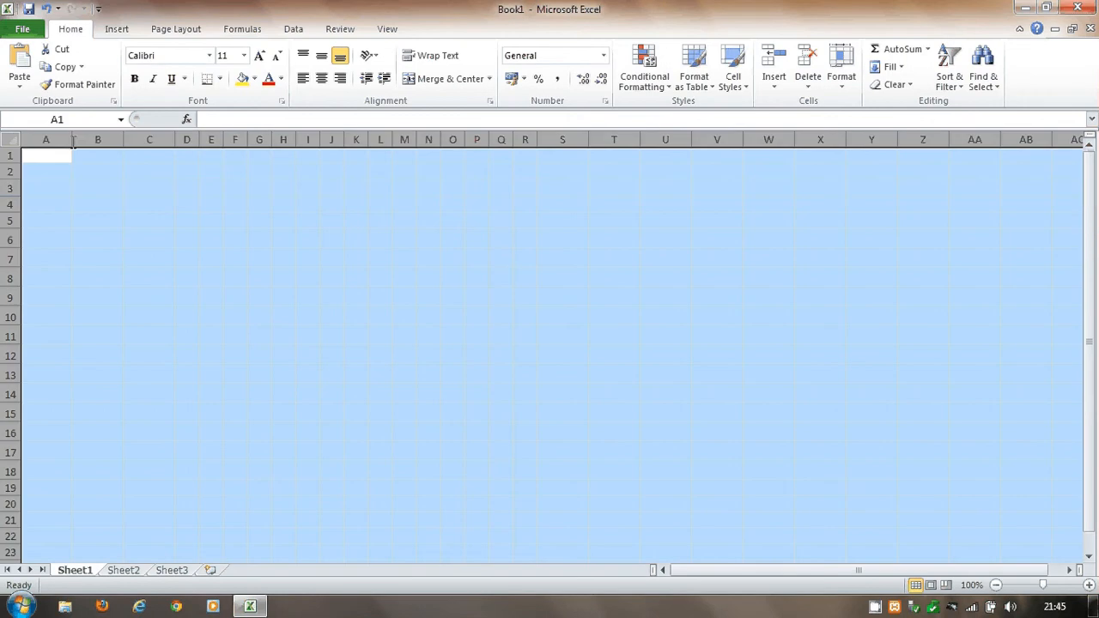
left_click_drag(73, 142, 144, 141)
left_click_drag(10, 164, 16, 219)
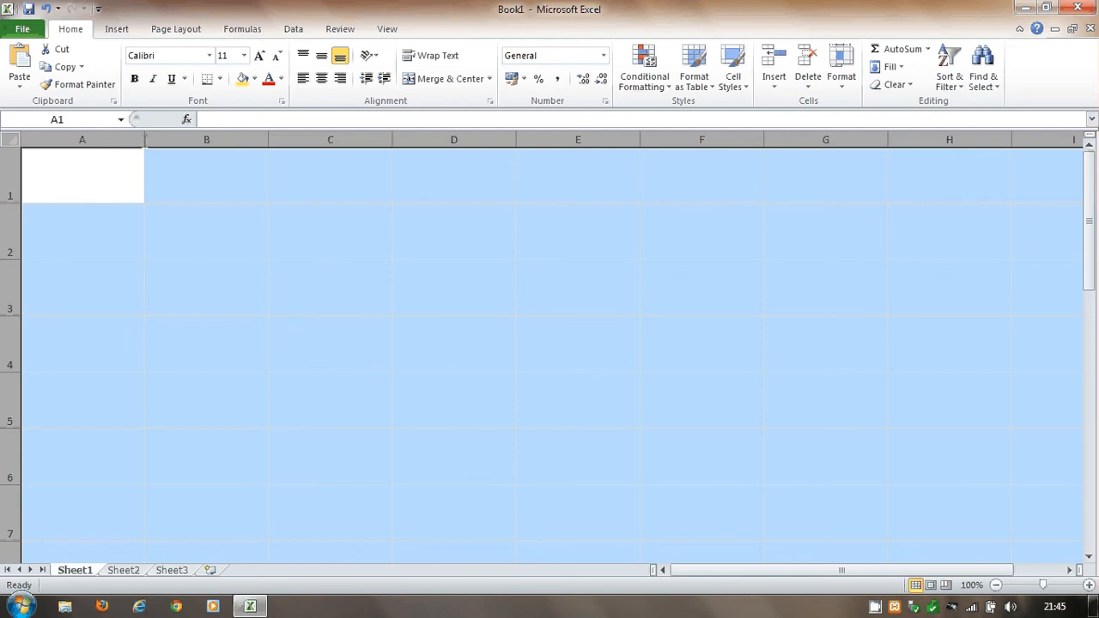
- Shrink all columns and rows of the worksheet so the cells form medium-sized squares, and select cell C2
left_click_drag(145, 137, 53, 168)
left_click_drag(15, 203, 15, 179)
left_click(95, 209)
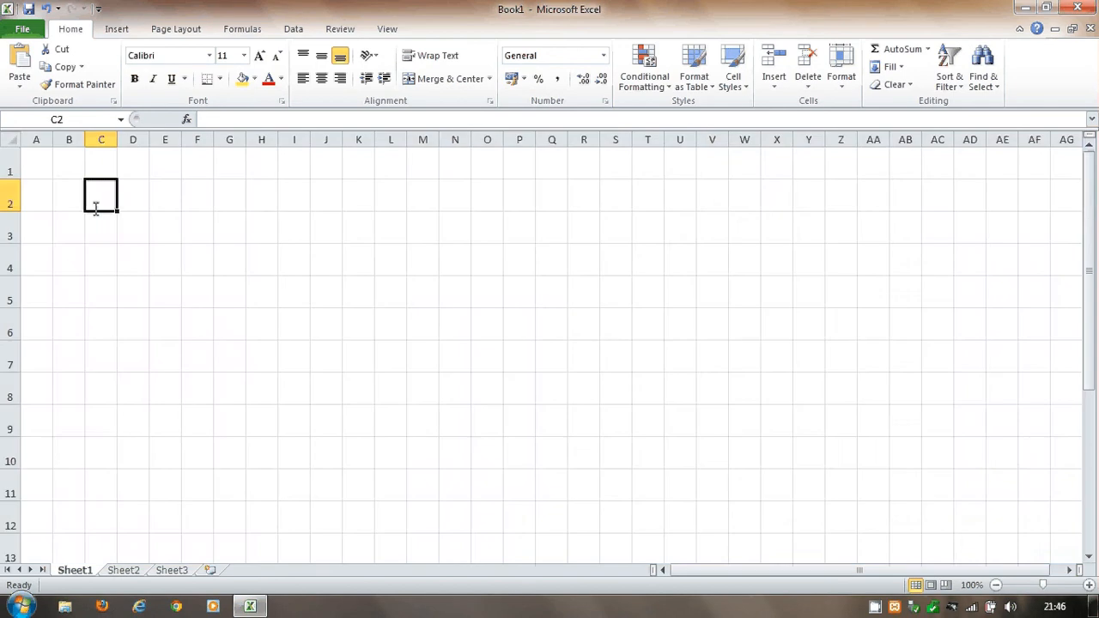
- Reduce all column widths and row heights of the worksheet further to form small square cells, and select cell C2
left_click(10, 139)
left_click_drag(84, 139, 77, 139)
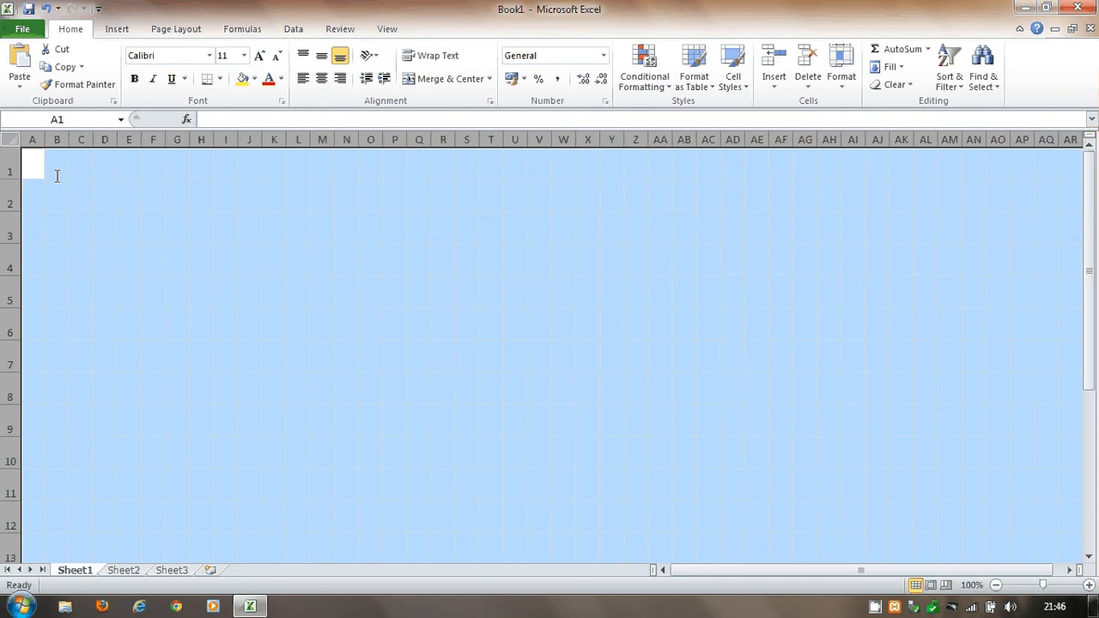
left_click_drag(14, 178, 14, 170)
left_click(87, 181)
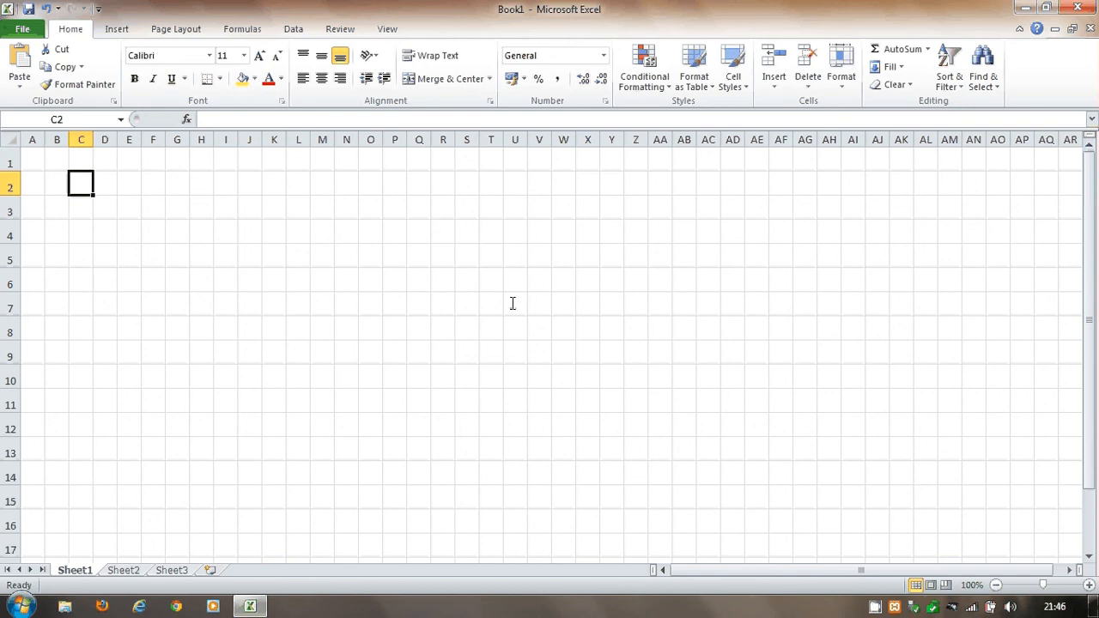
- Enter 1 in cell C2 and 2 in cell D2
type("1")
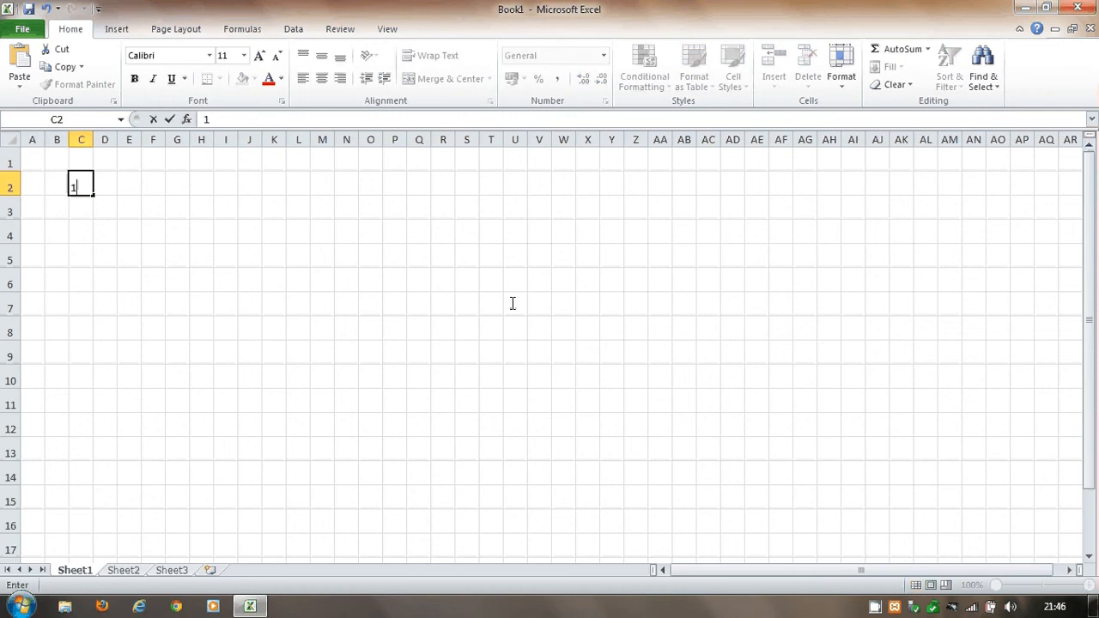
key("Tab")
type("2")
key("Return")
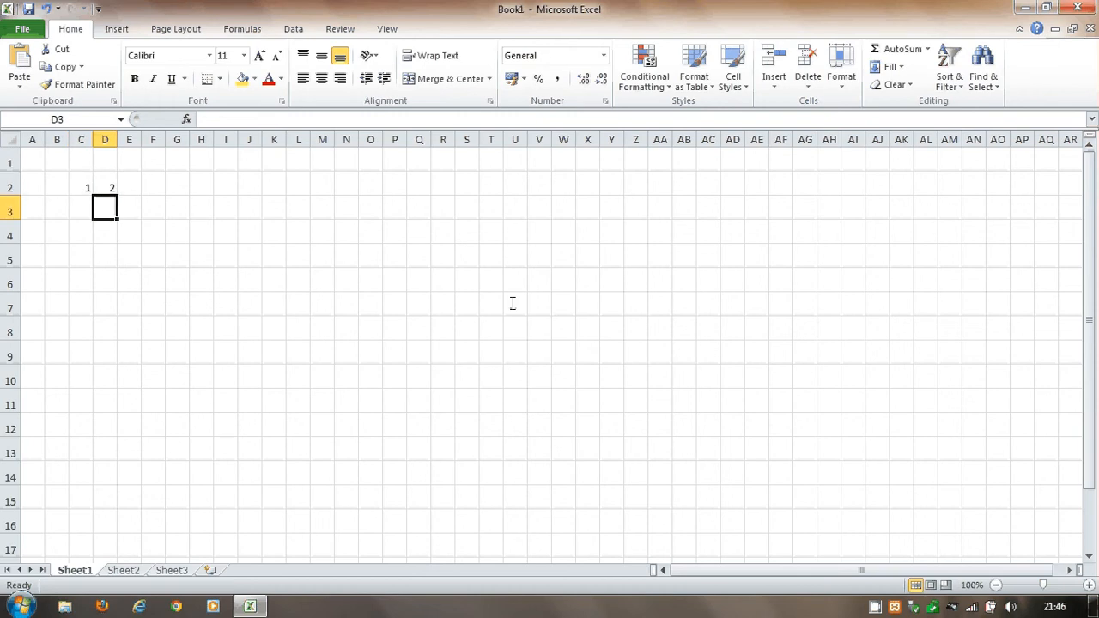
- Extend the number series in C2:D2 across row 2 to L2, filling it up to 10, and select cell B3
left_click(83, 185)
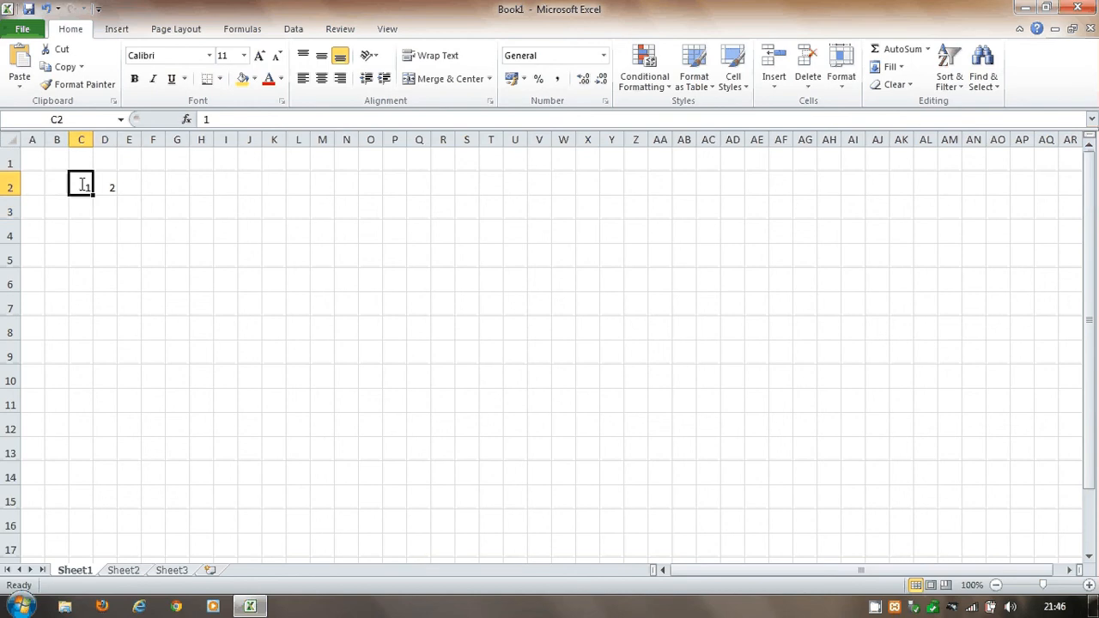
left_click_drag(83, 184, 107, 184)
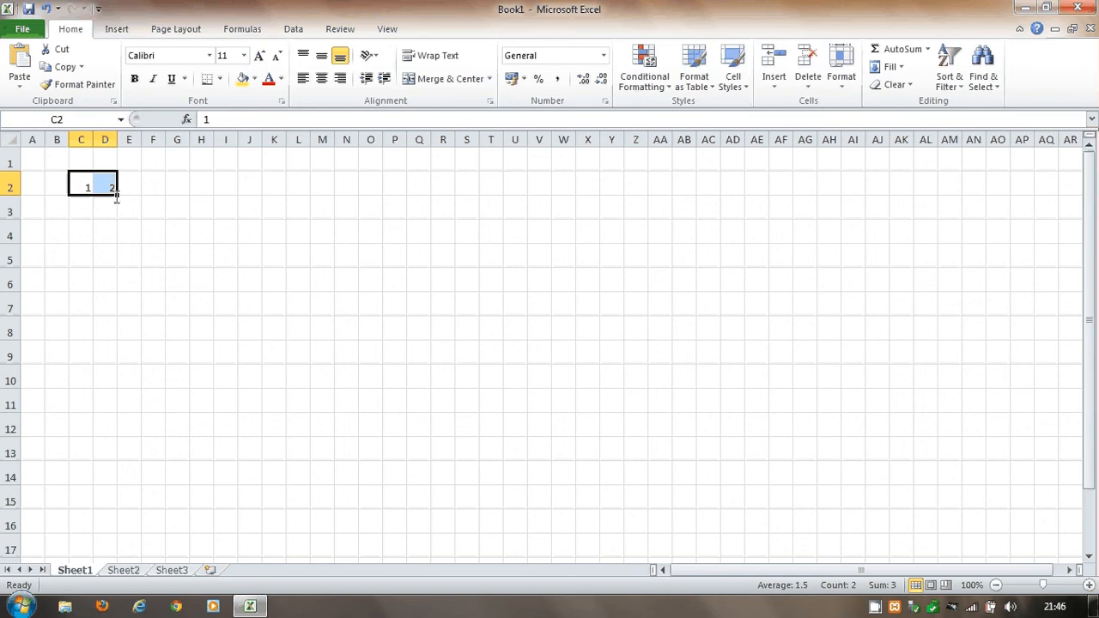
left_click_drag(117, 197, 315, 198)
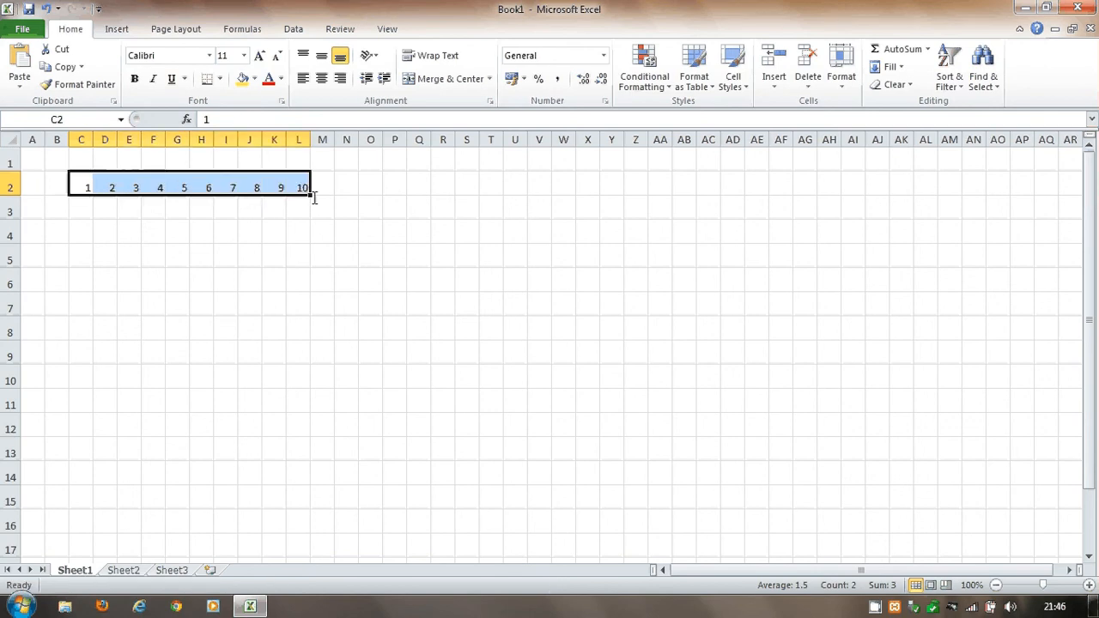
left_click(58, 207)
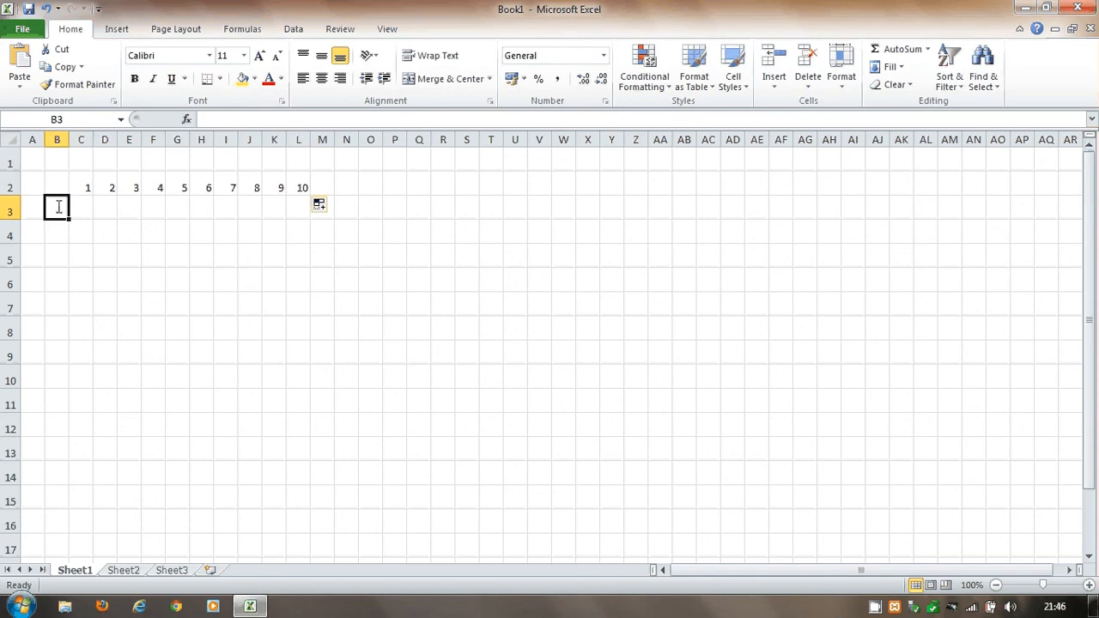
- Enter 1 in B3 and 2 in B4, and extend the number series down column B to 10 in B12
type("1")
key("Return")
type("2")
key("Return")
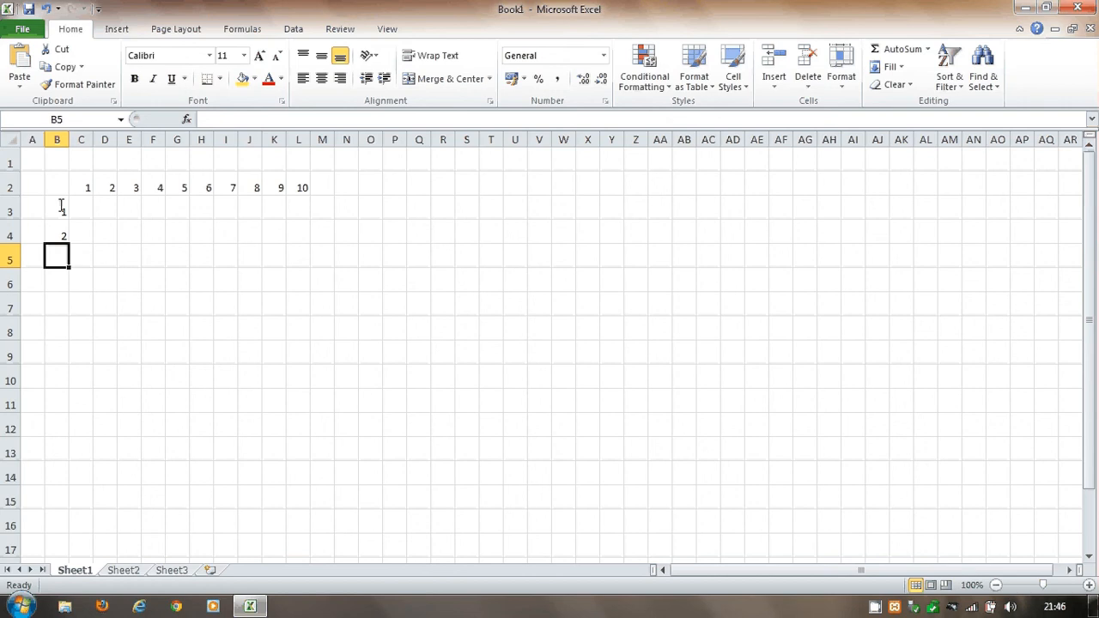
left_click_drag(61, 207, 68, 435)
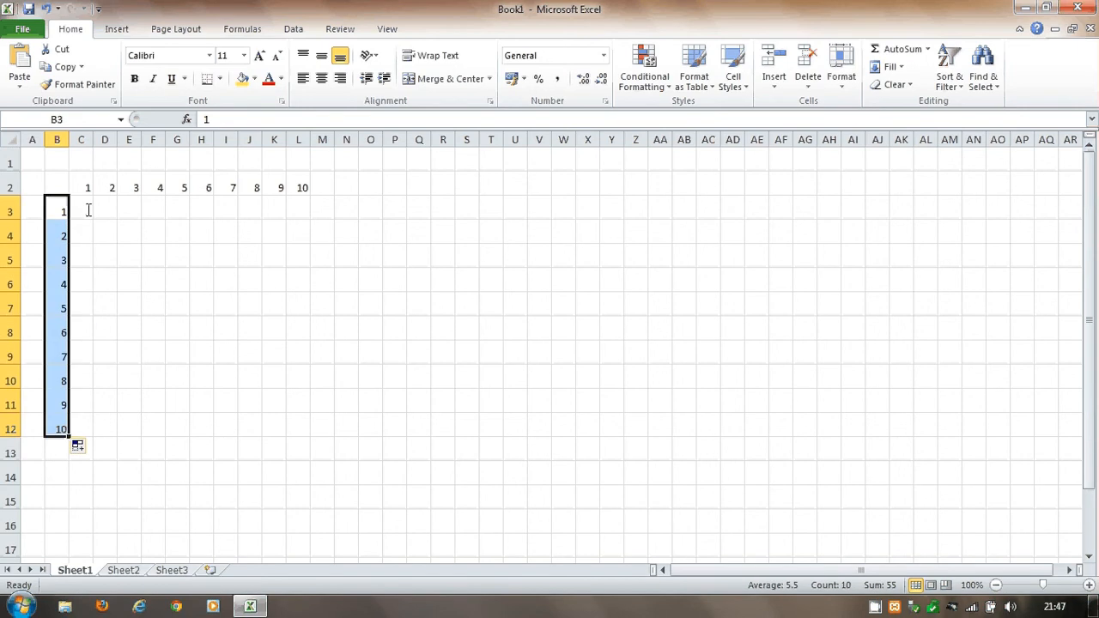
- Enter Monday in cell Q2 and auto-fit the width of column Q to the text
left_click(426, 183)
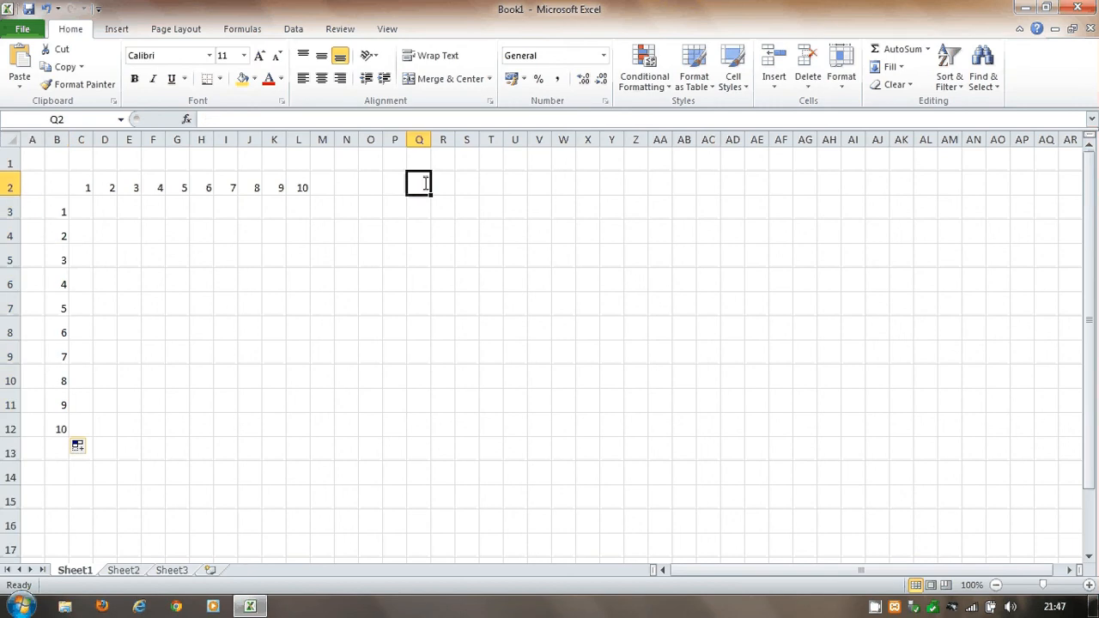
type("Monday")
key("Return")
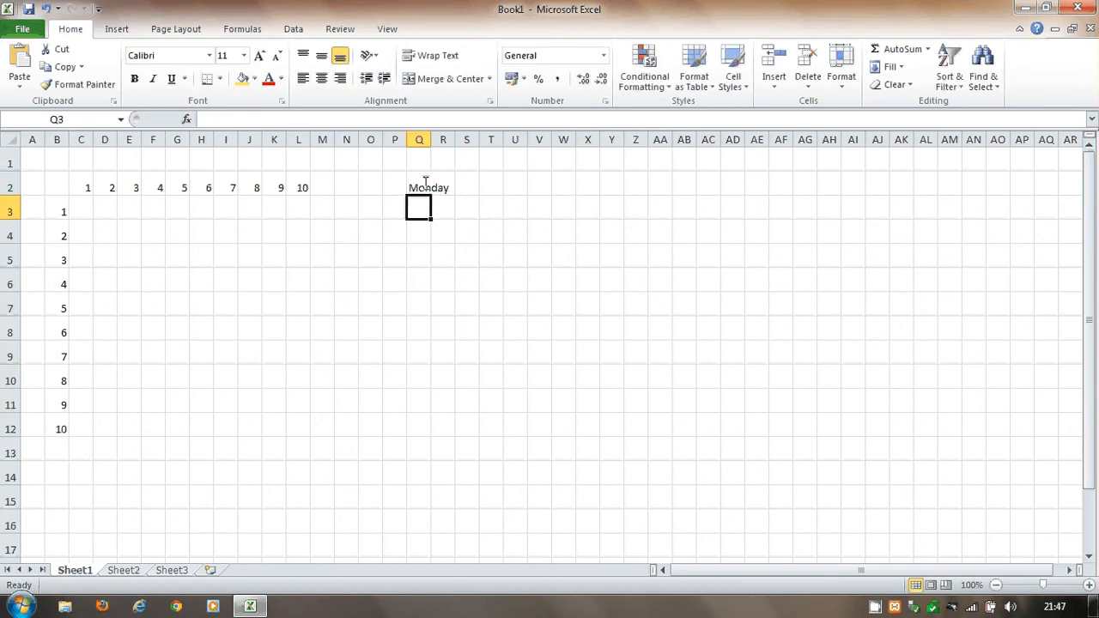
left_click(419, 140)
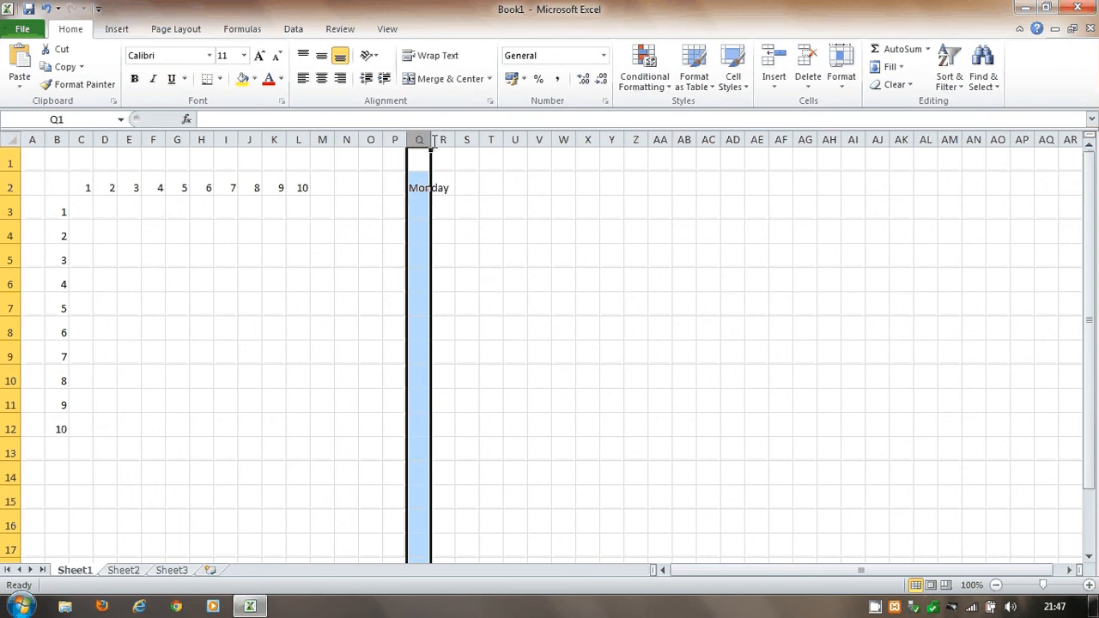
double_click(432, 142)
left_click(435, 207)
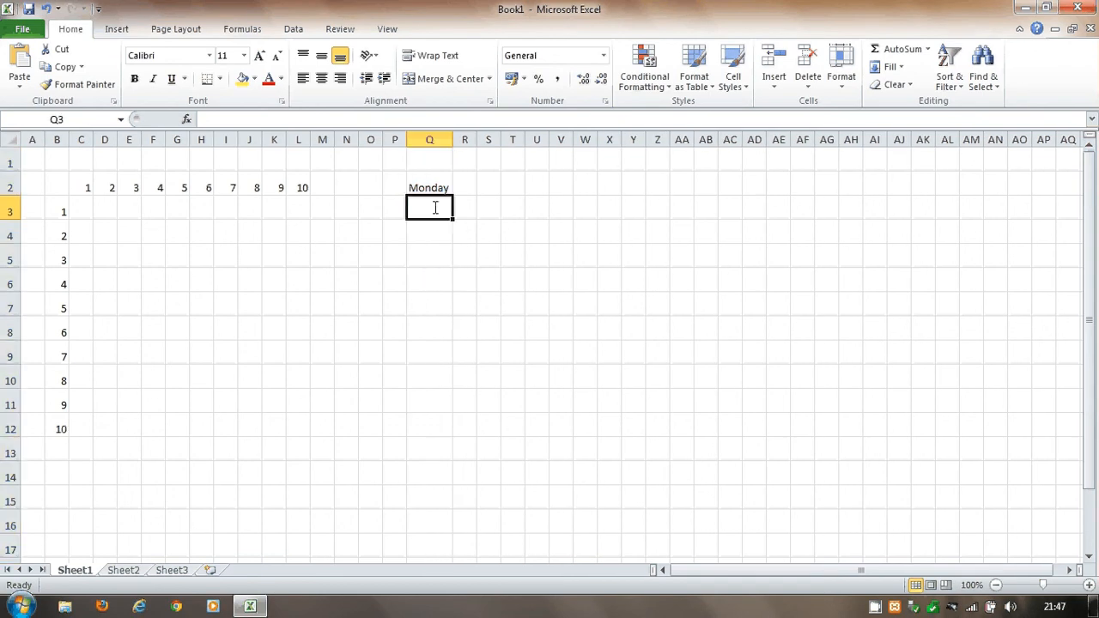
type("Tuesda")
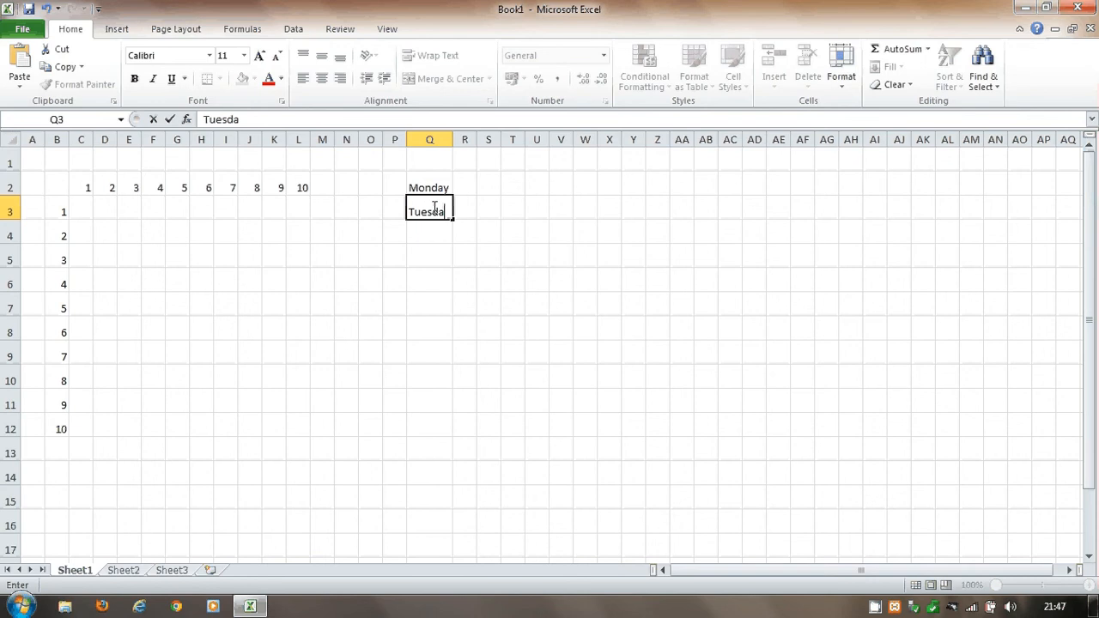
type("y")
key("BackSpace")
key("BackSpace")
key("BackSpace")
key("BackSpace")
key("BackSpace")
key("BackSpace")
key("BackSpace")
key("Return")
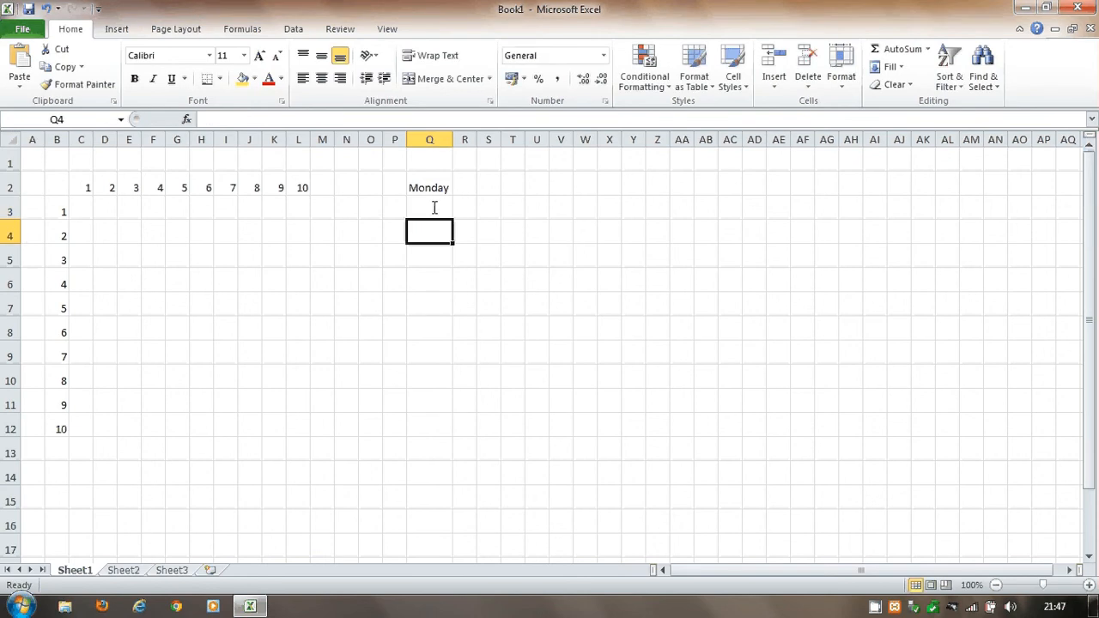
- Fill the weekday series from Monday in Q2 down to Q14 and widen column Q to fit the longest day name
left_click(447, 192)
left_click_drag(448, 193, 455, 476)
left_click(435, 139)
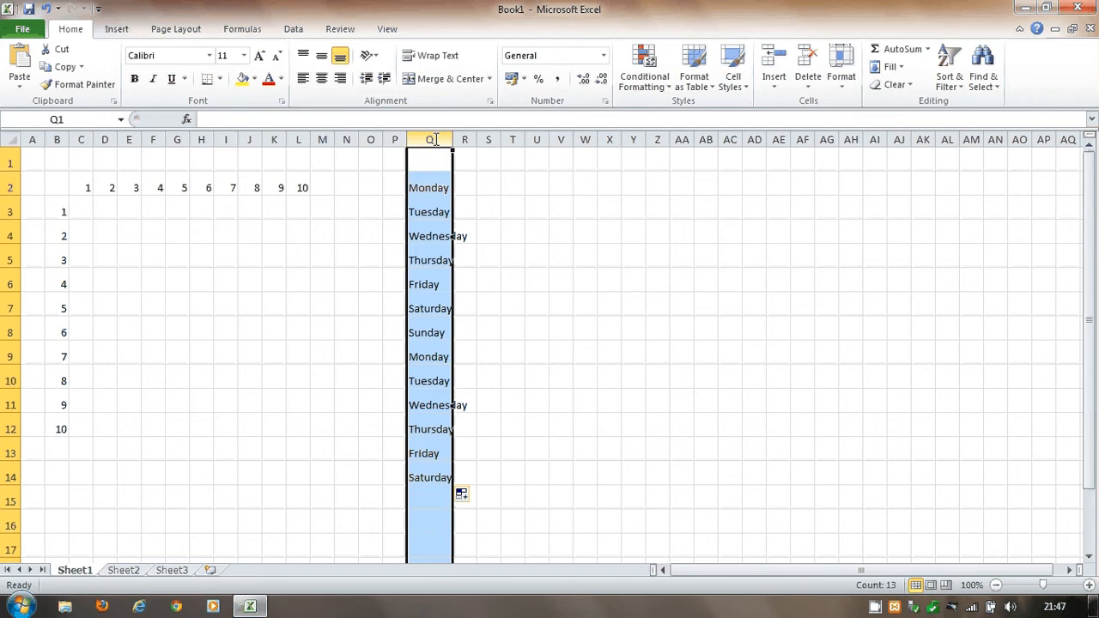
left_click_drag(454, 139, 471, 139)
left_click(579, 246)
- Enter Mon in R2, fill the abbreviated weekdays down to R14, and auto-fit the width of column R
left_click(485, 183)
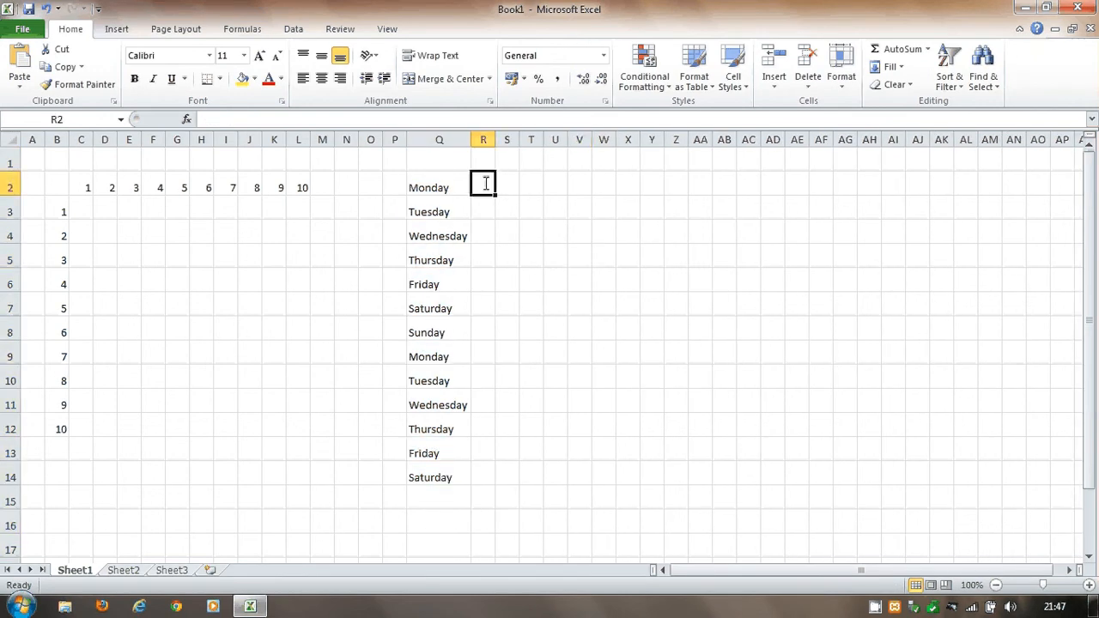
type("Mon")
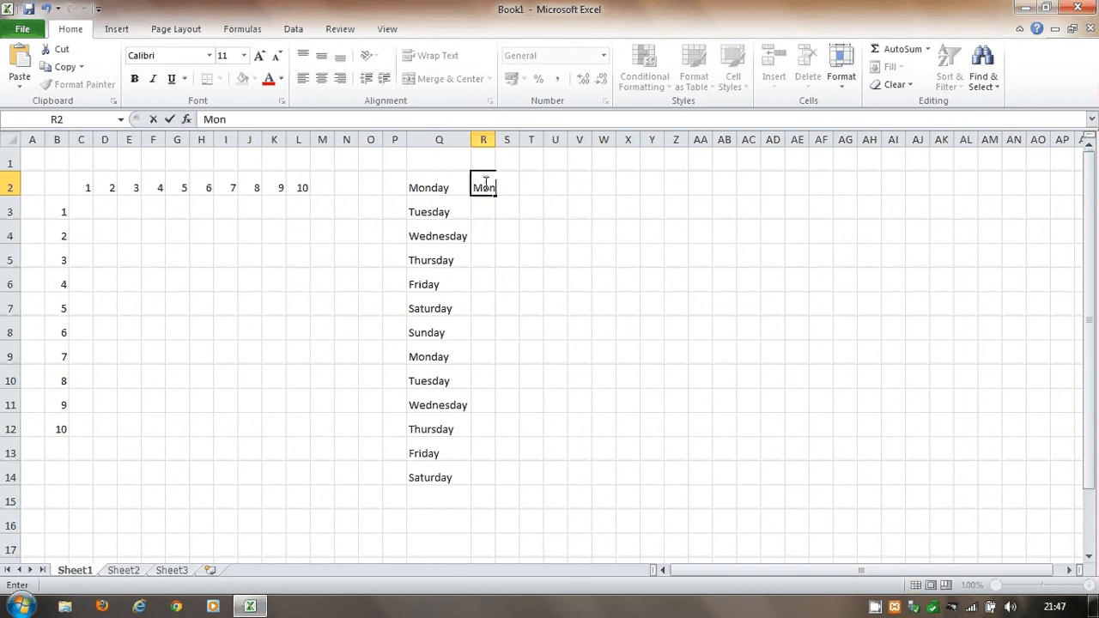
left_click(486, 183)
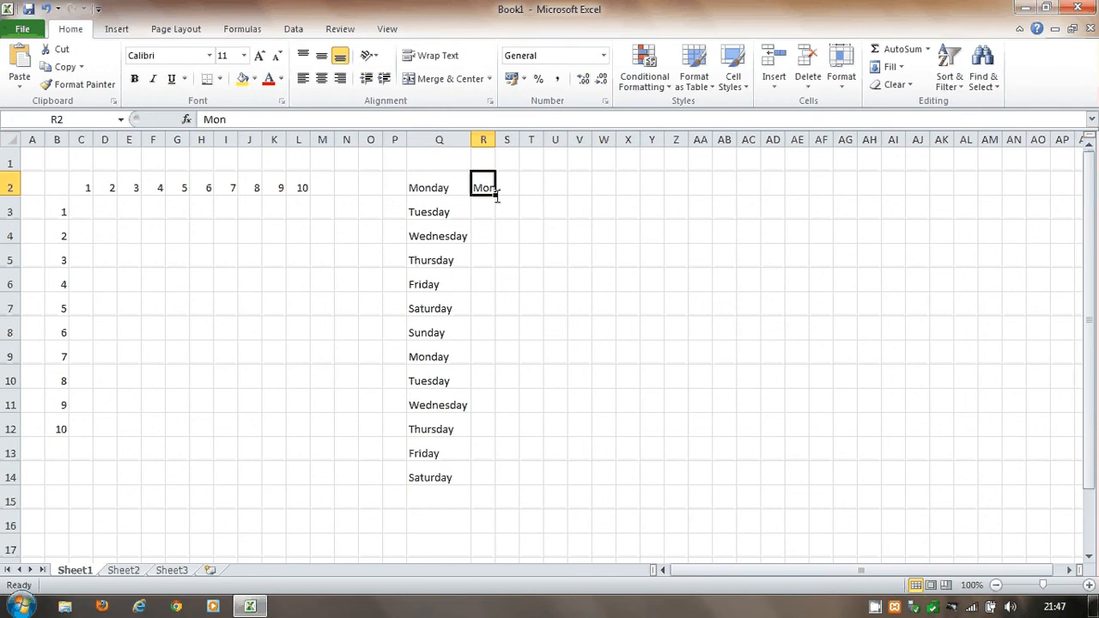
left_click_drag(495, 195, 499, 479)
left_click(580, 255)
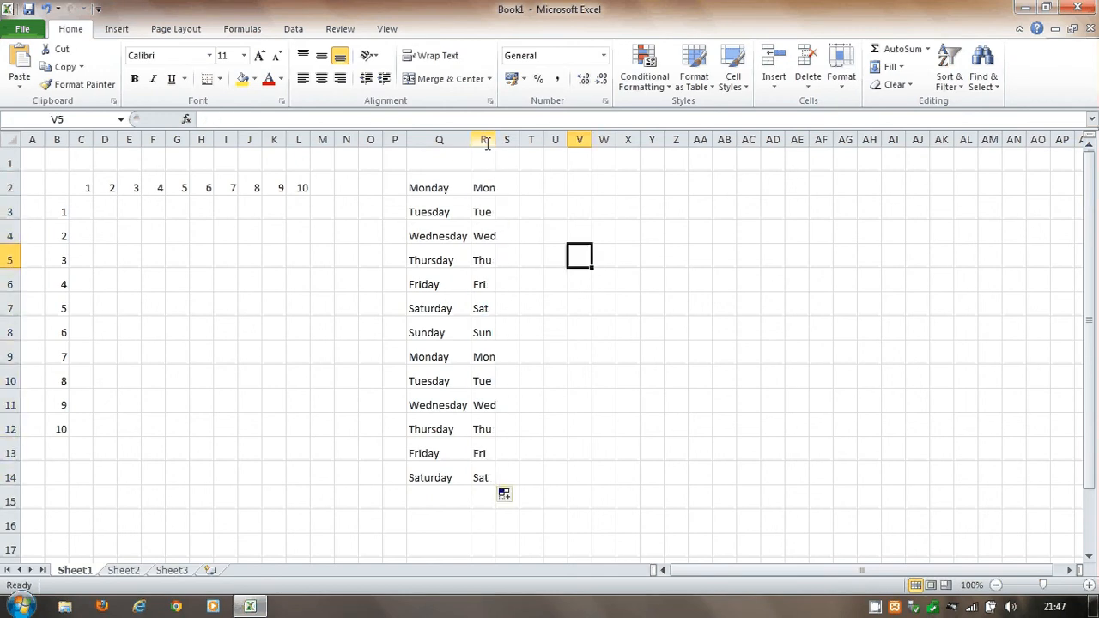
double_click(497, 140)
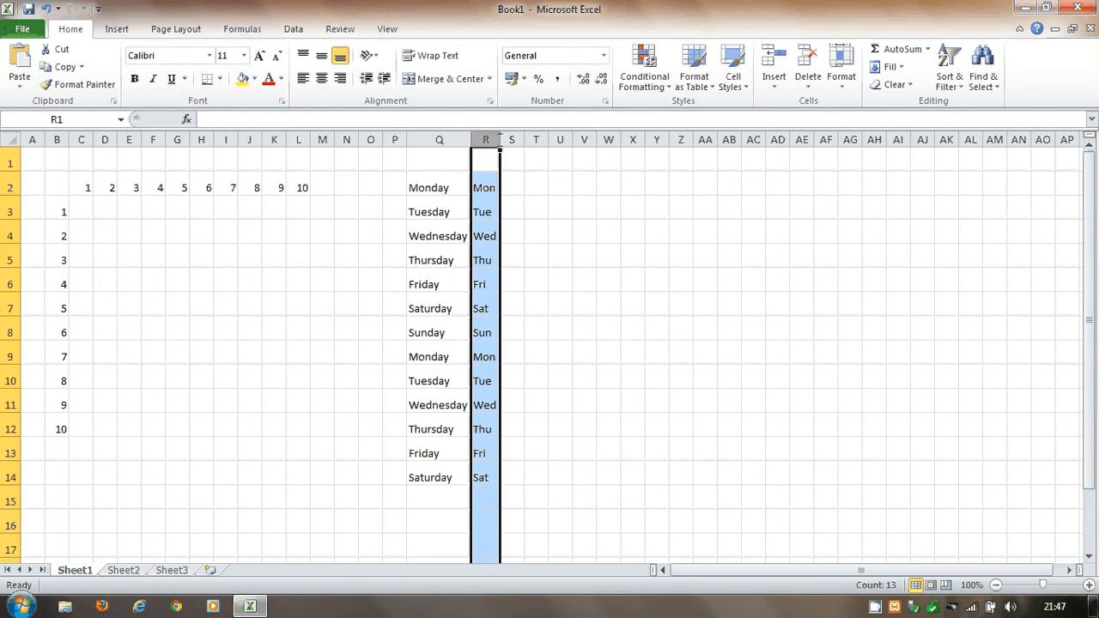
- Enter Jan in cell S2 and fill the abbreviated month series down to Nov in S12
left_click(520, 189)
type("Jan")
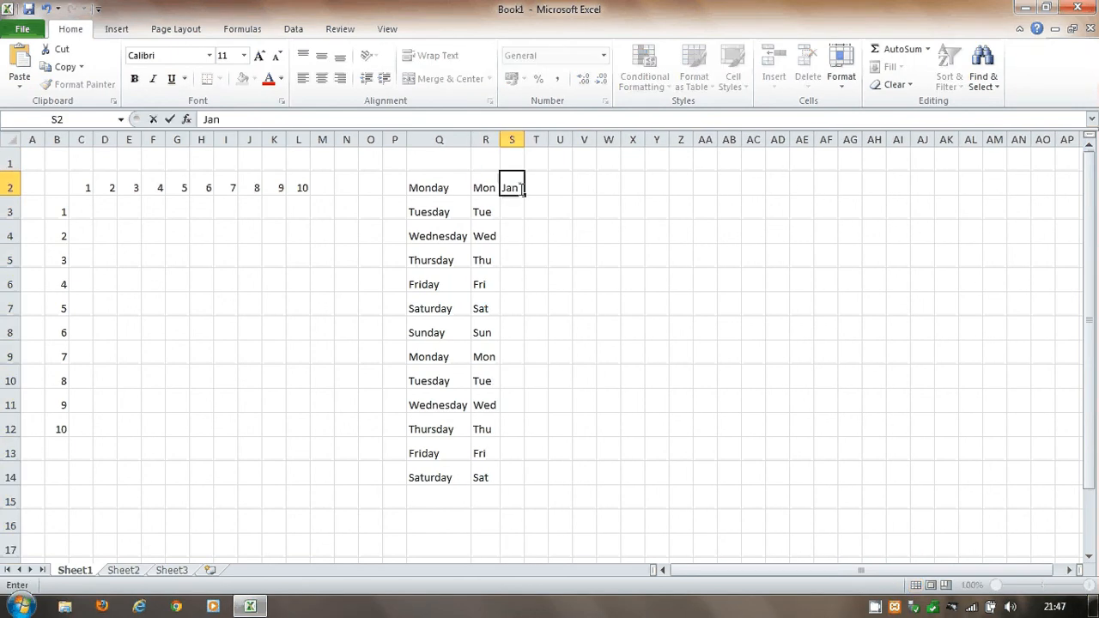
left_click(524, 195)
left_click_drag(523, 198, 525, 438)
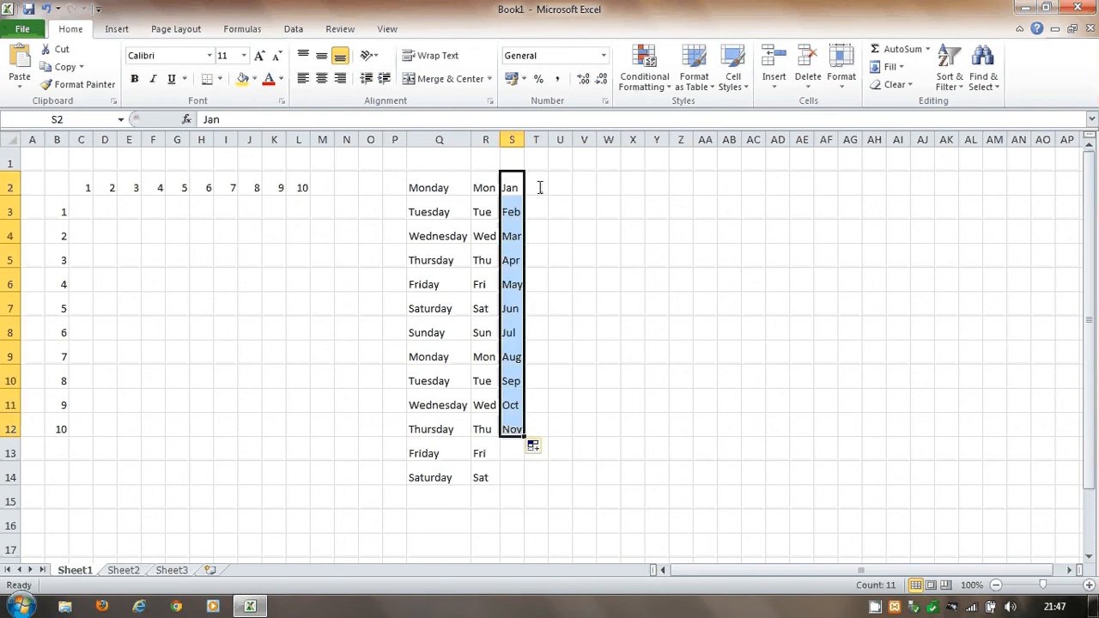
- Enter January in cell T2 and fill the full month names down to T14
left_click(540, 187)
type("January")
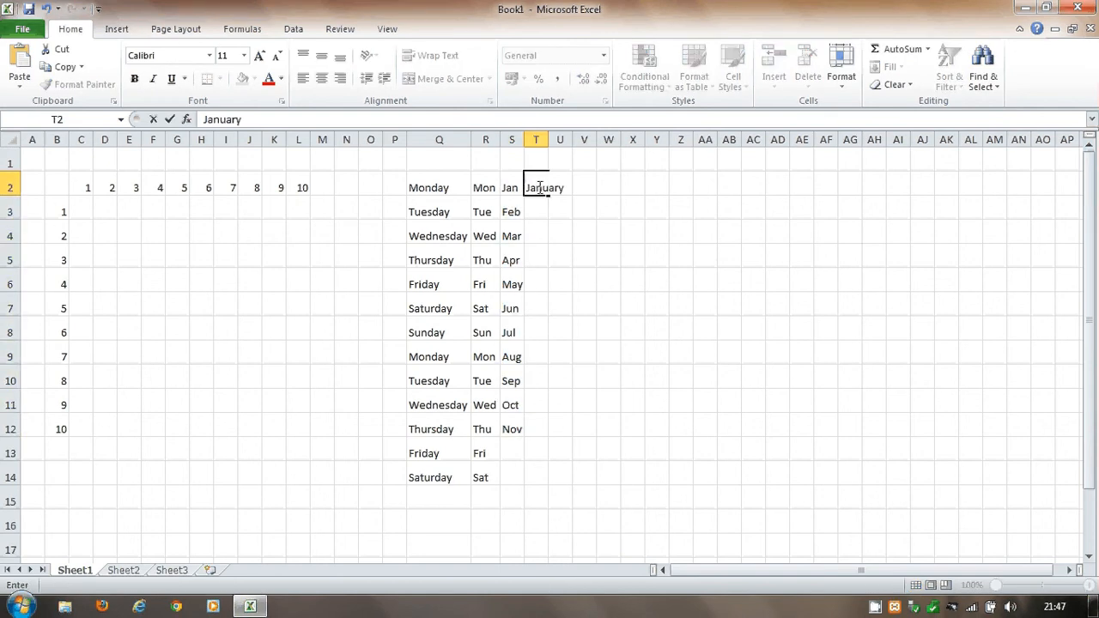
left_click(548, 196)
left_click_drag(546, 199, 548, 493)
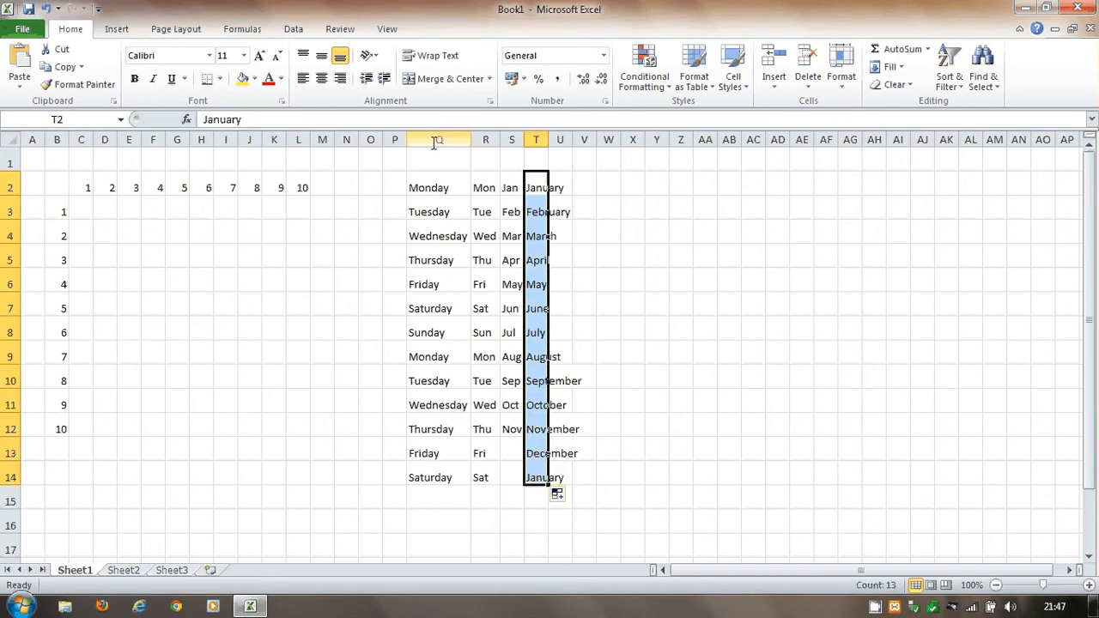
- Auto-fit the widths of columns Q through W to their contents together
left_click_drag(435, 140, 608, 139)
double_click(523, 140)
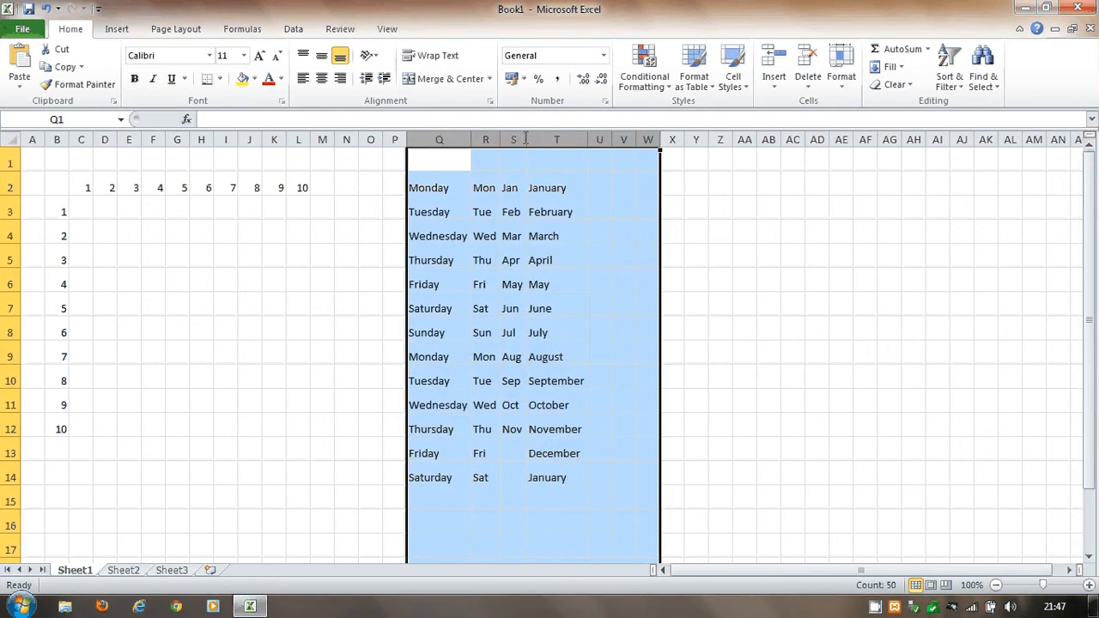
left_click(873, 265)
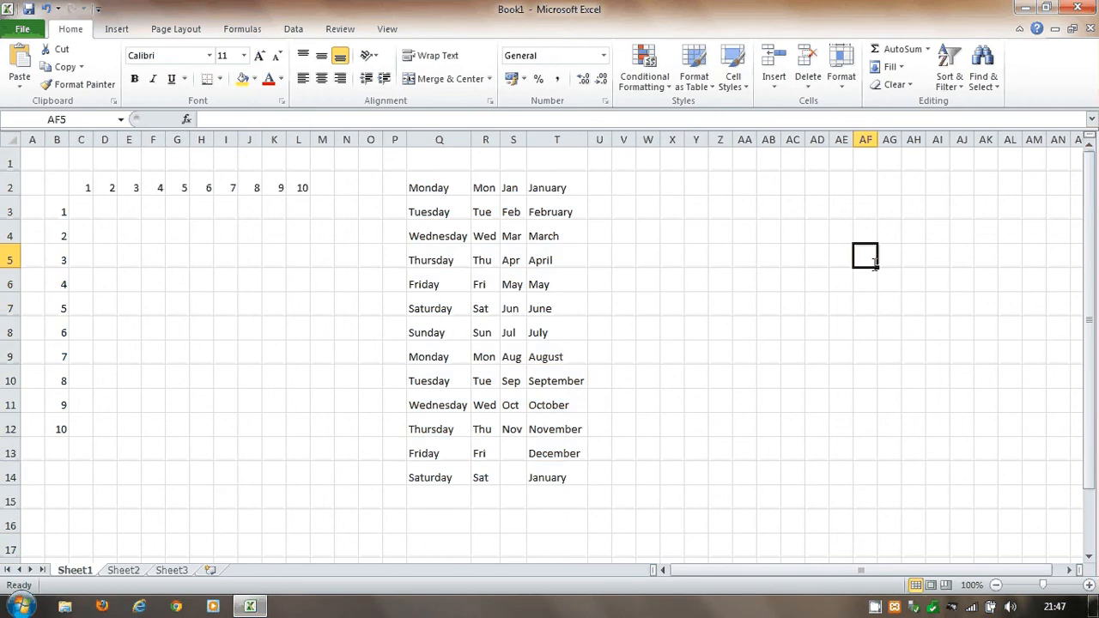
- Enter 1 in U2 and 2 in U3, and extend the number series down column U to 13 in U14
left_click(601, 186)
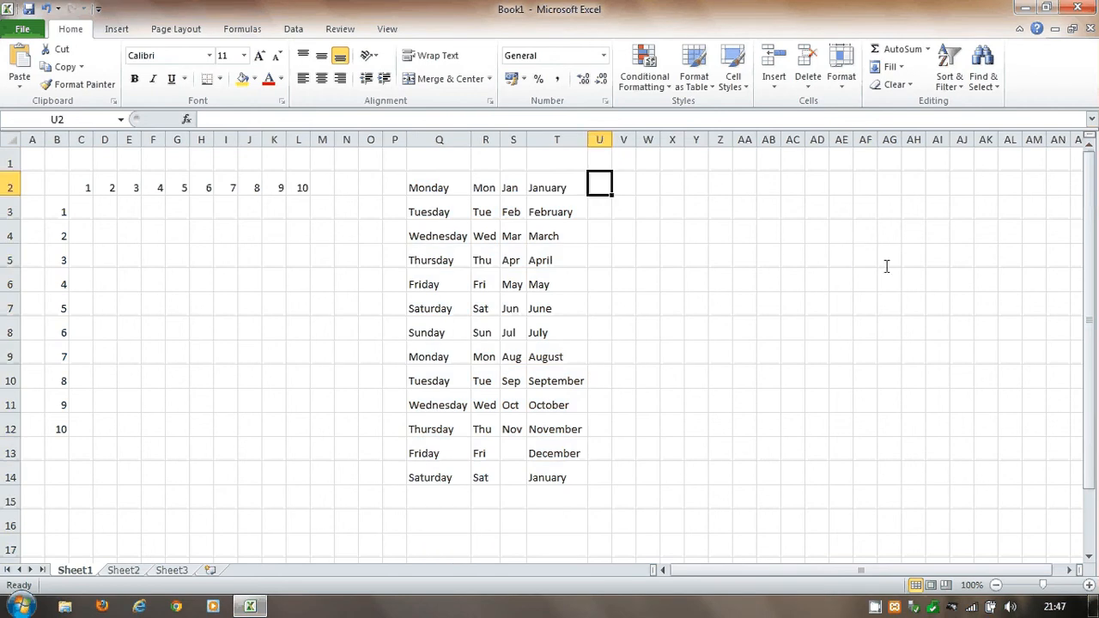
type("1")
key("Return")
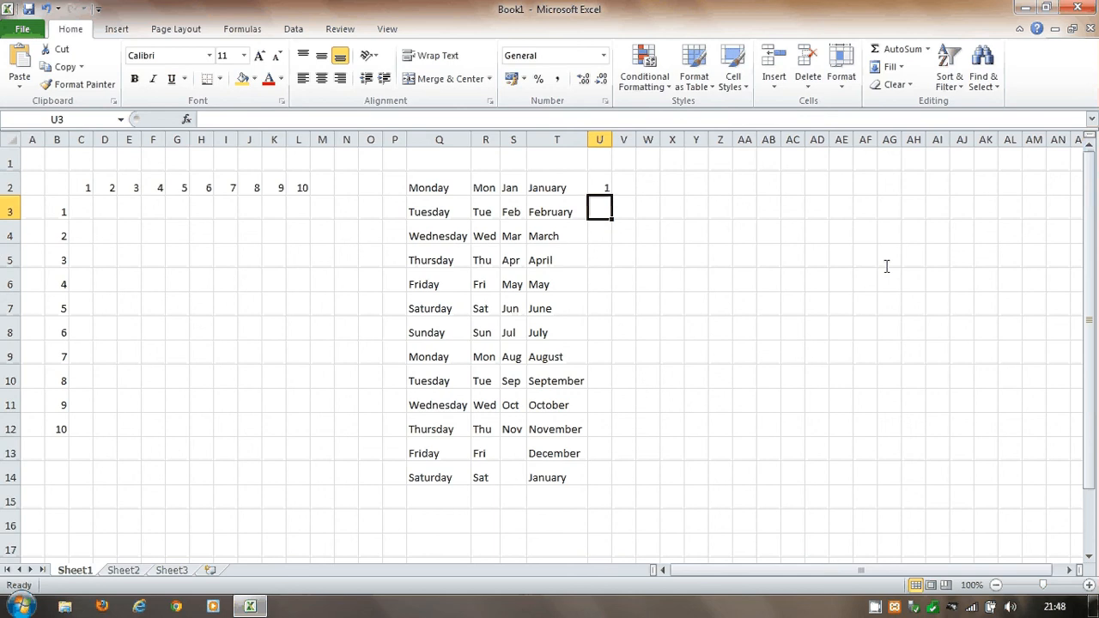
type("2")
key("Return")
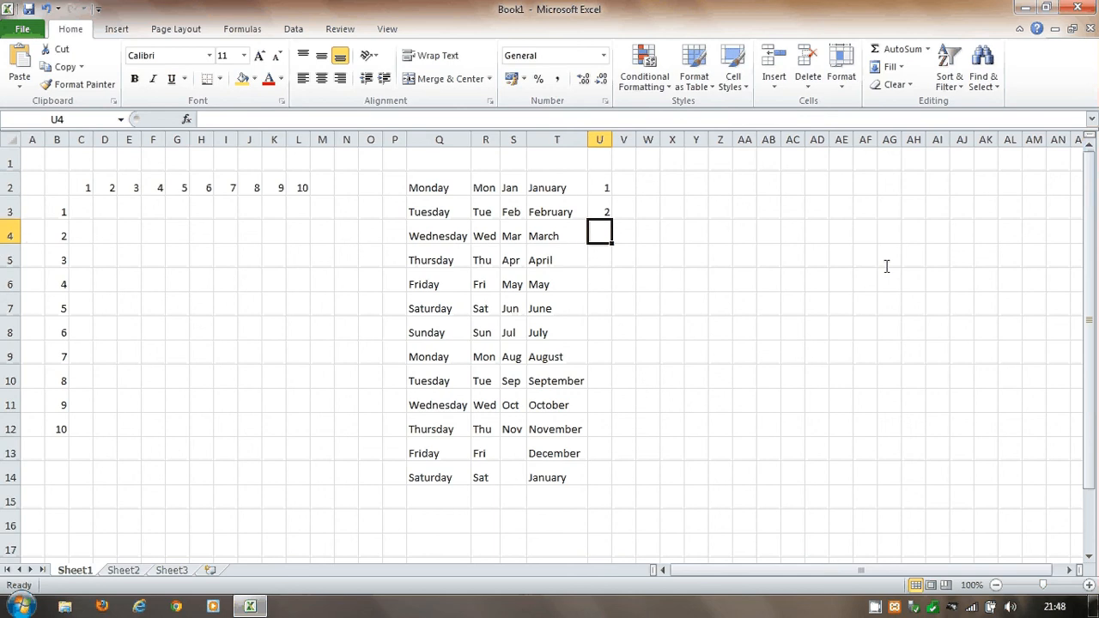
left_click_drag(607, 182, 608, 477)
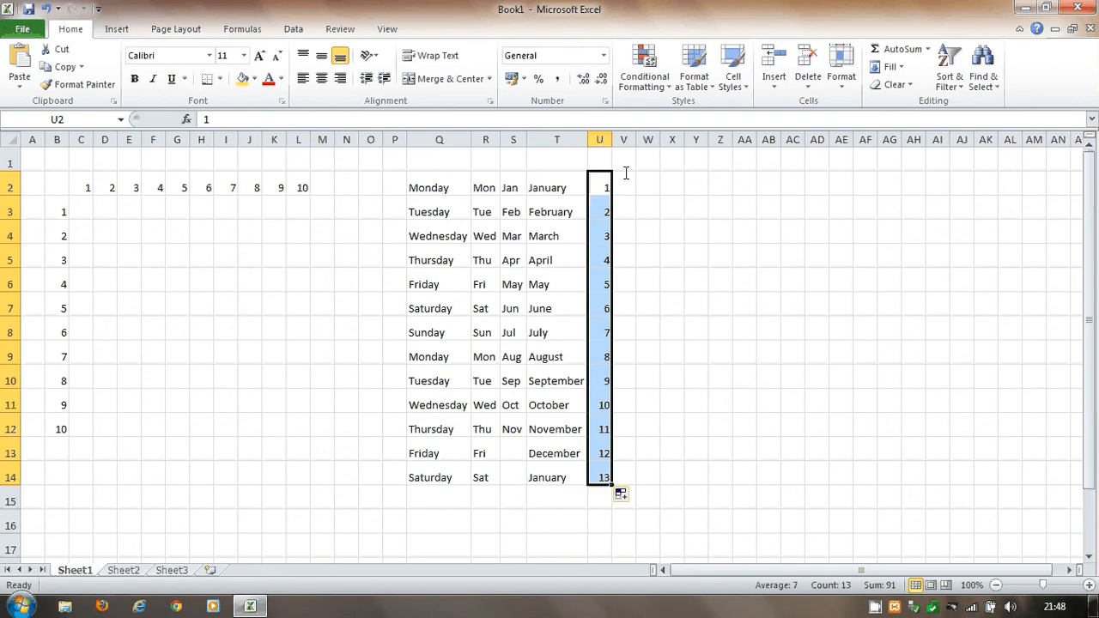
- Enter 1 in V2 and 3 in V3, and extend the odd-number series down column V to 25 in V14
left_click(626, 176)
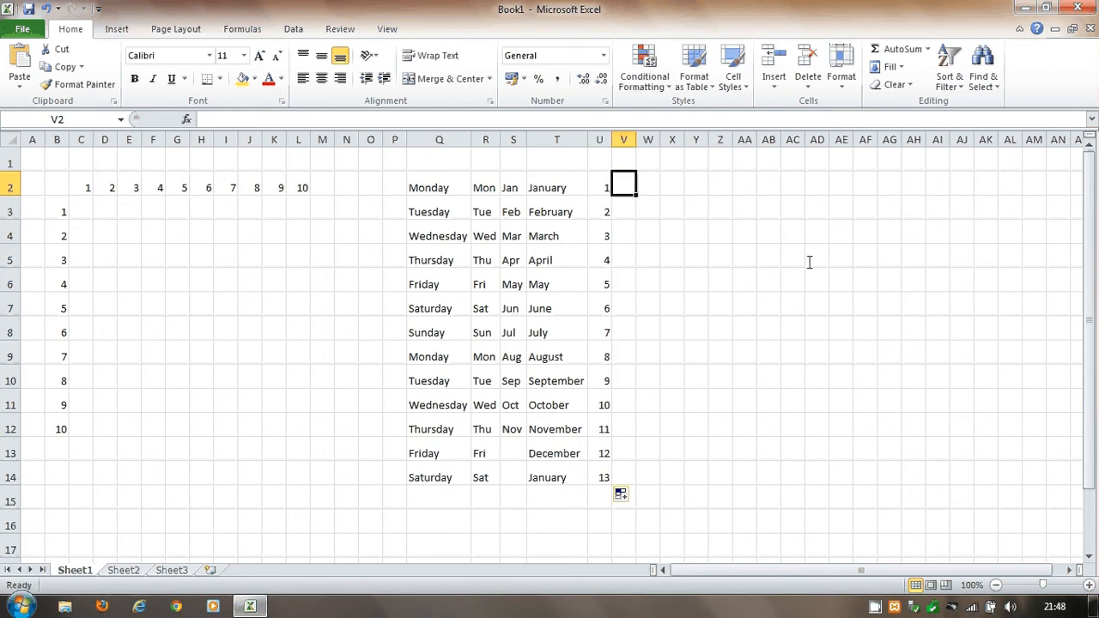
type("1")
key("Return")
type("3")
key("Return")
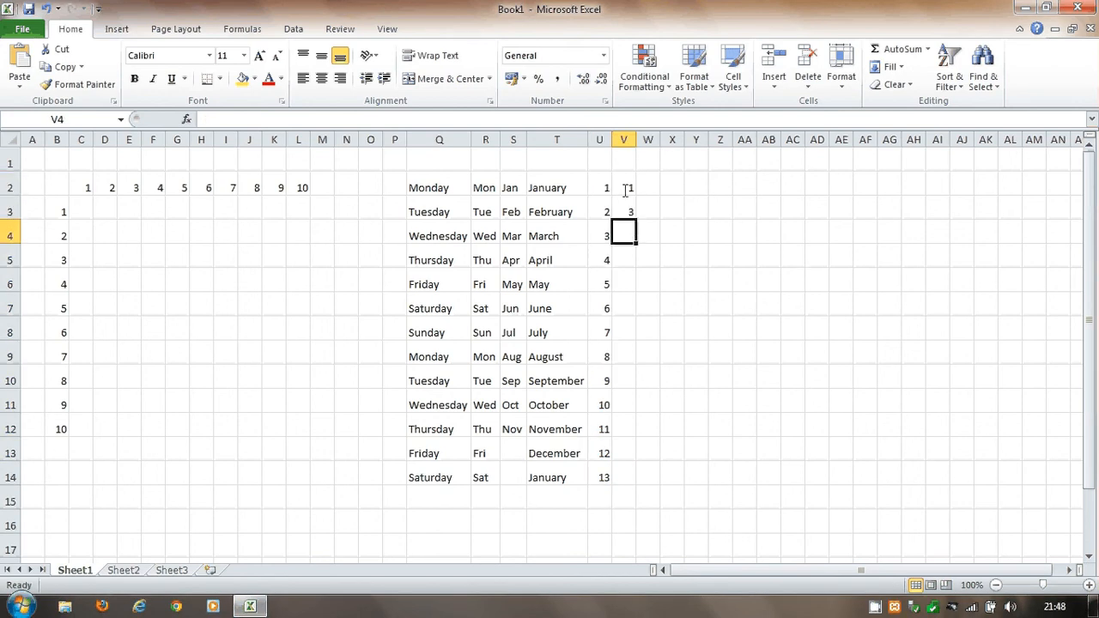
left_click_drag(625, 190, 629, 492)
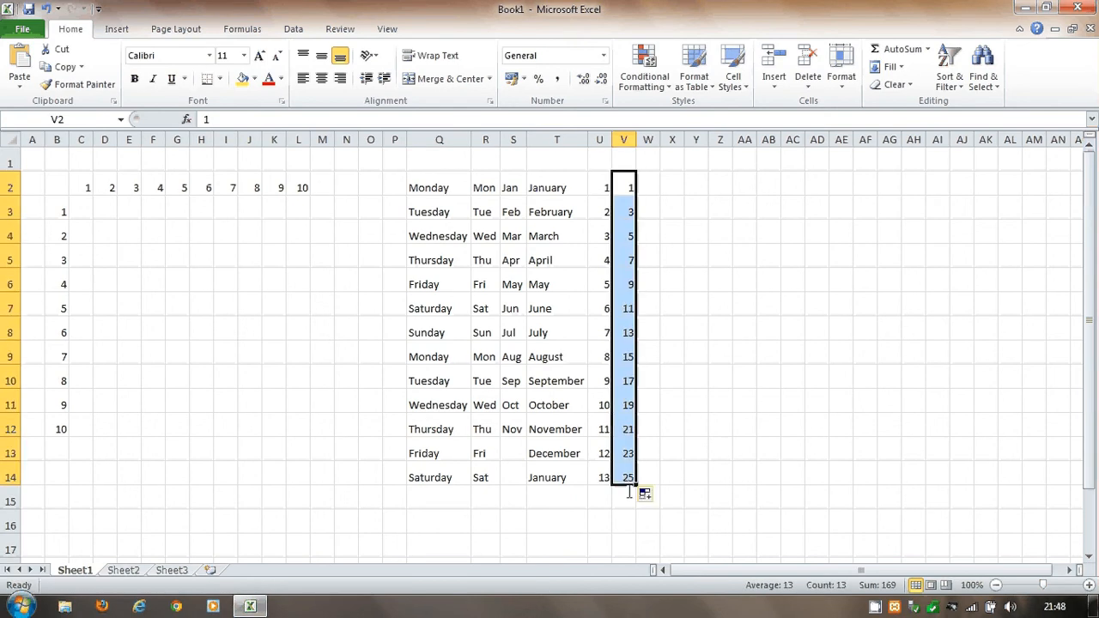
- Enter 1, 2, 4 and 7 in cells W2:W5 and extend the irregular series by one cell to W6
left_click(654, 183)
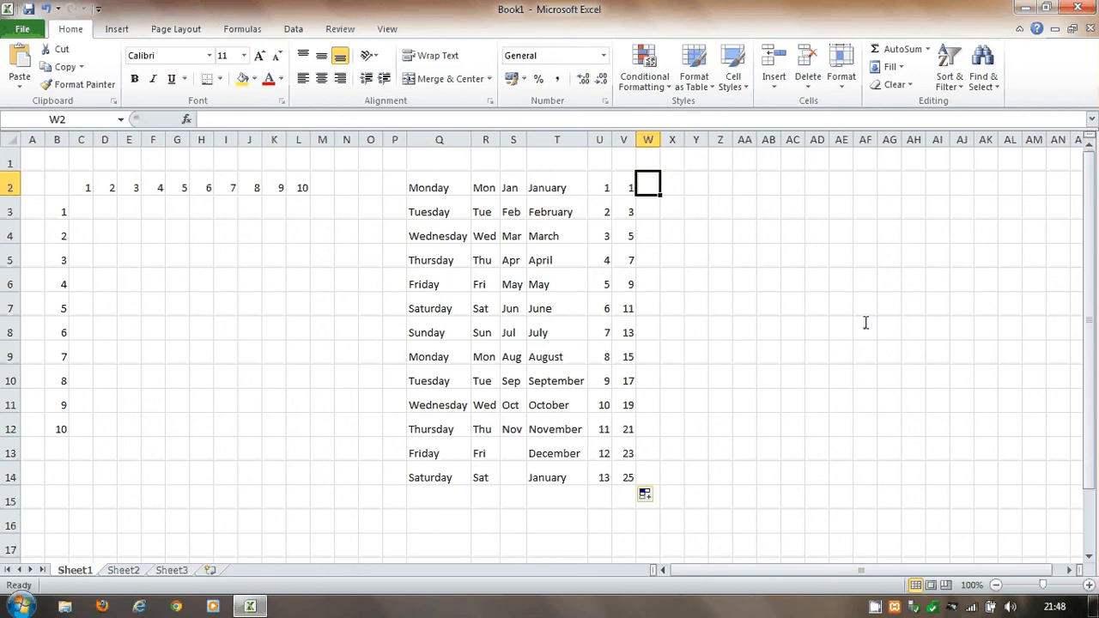
type("1")
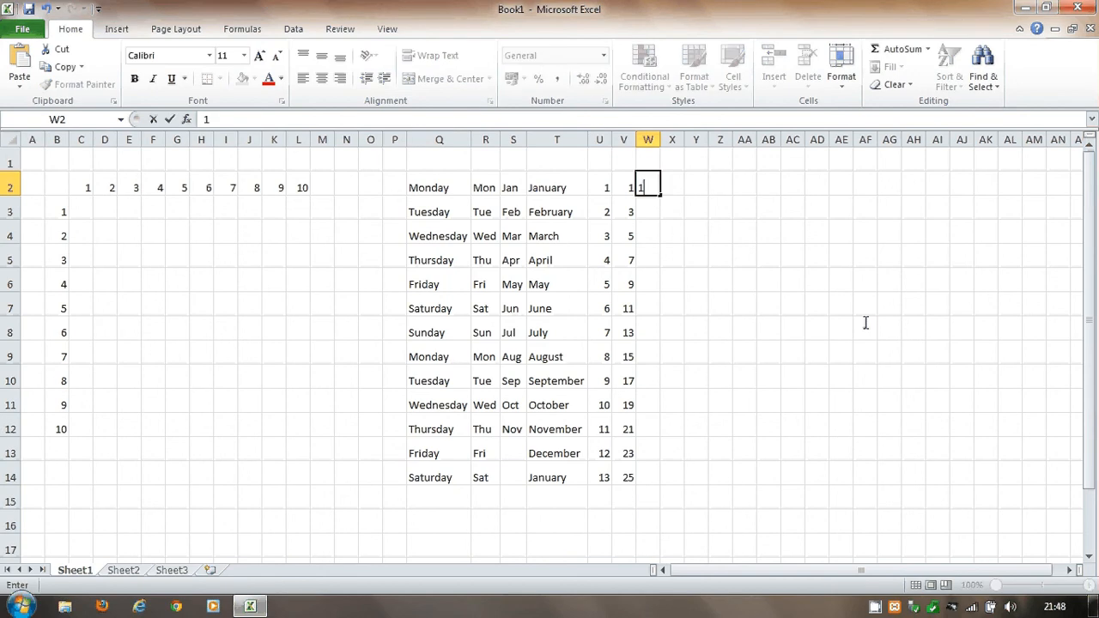
key("Return")
type("2")
key("Return")
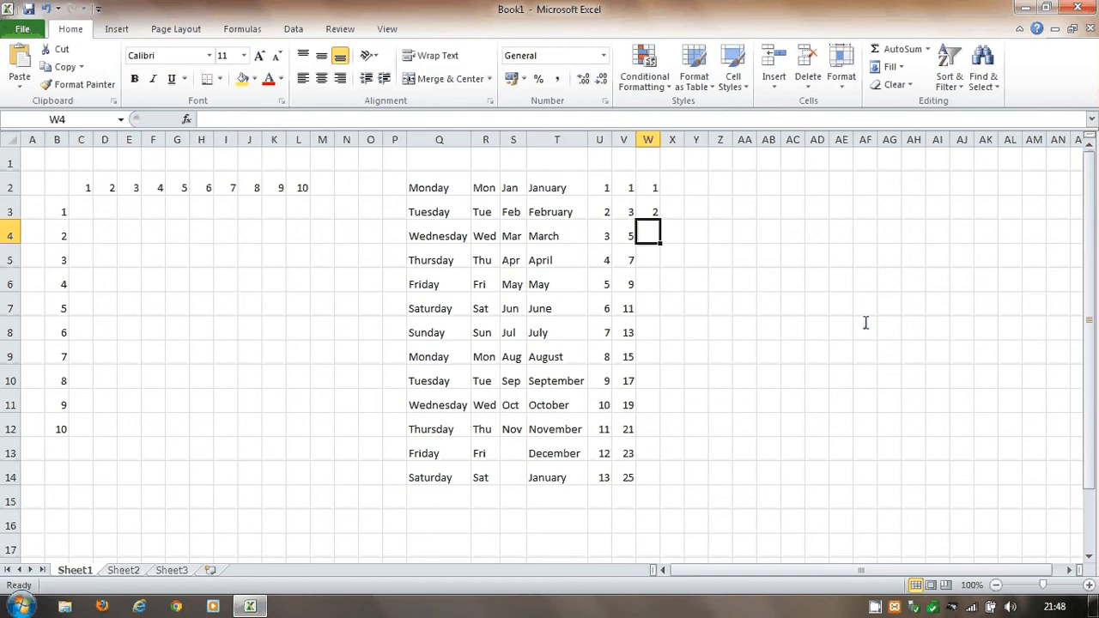
type("4")
key("Return")
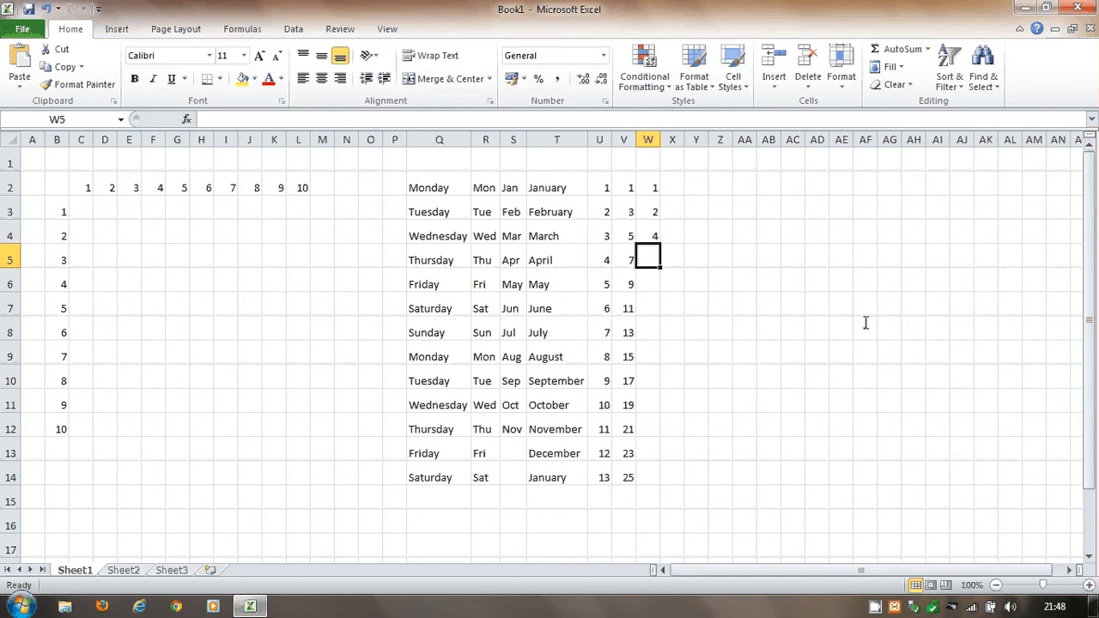
type("7")
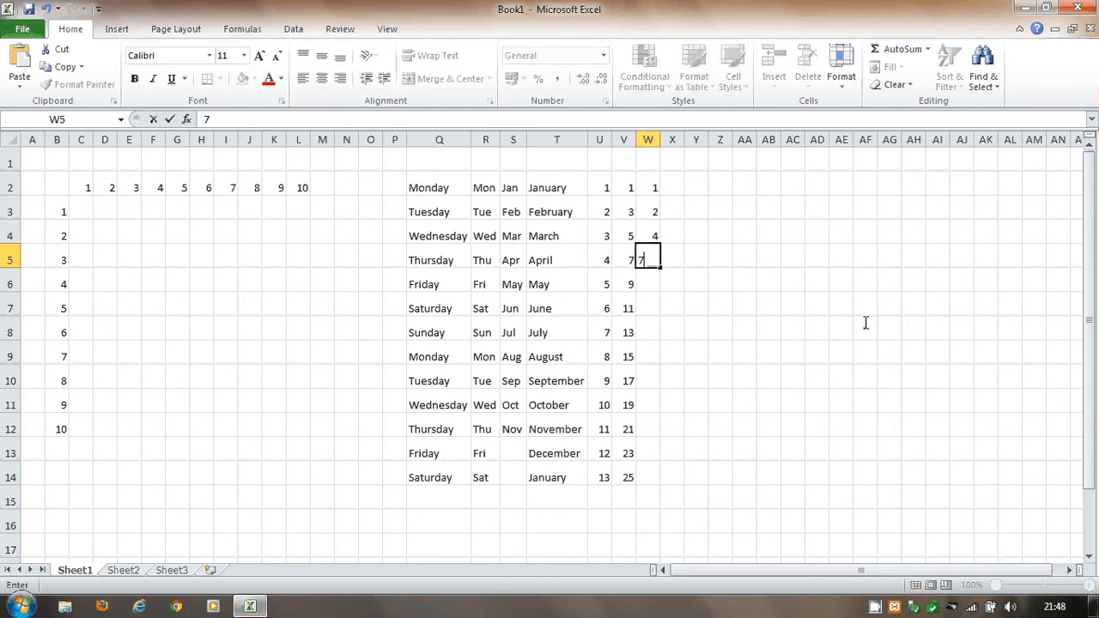
key("Return")
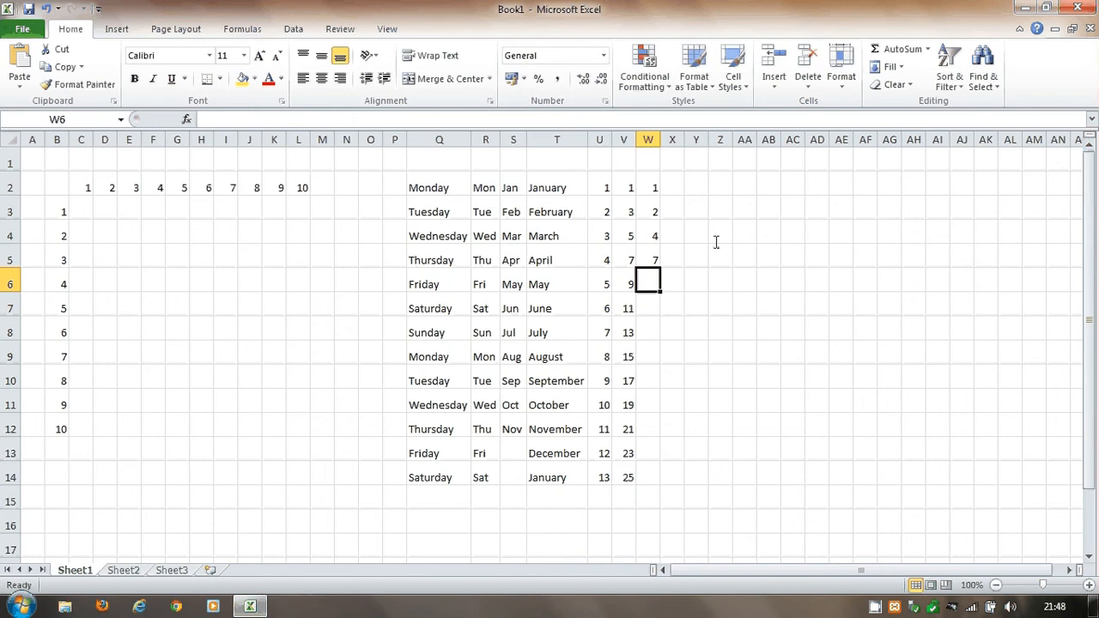
left_click_drag(650, 187, 655, 266)
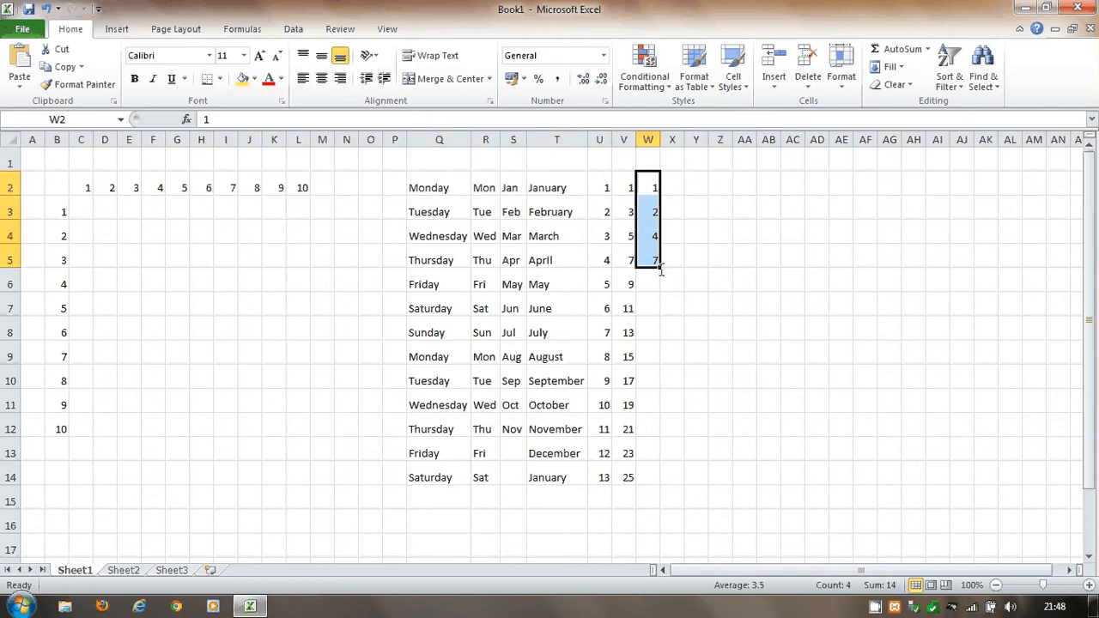
left_click_drag(660, 270, 663, 296)
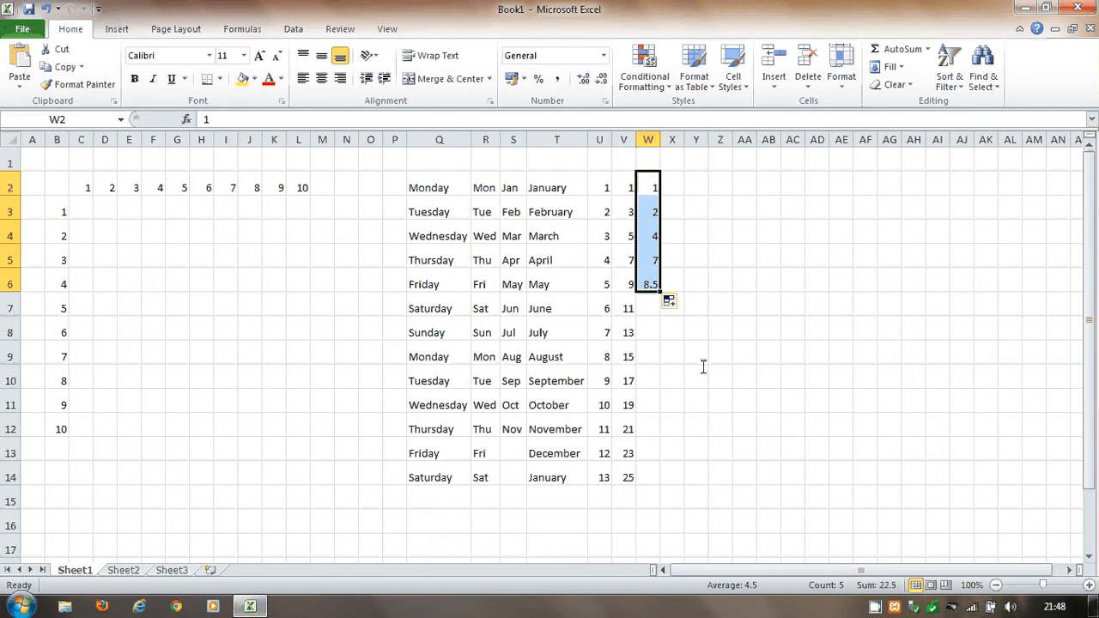
- Clear the irregular series in W2:W6 and all the weekday, month and number series in Q2:V14
key("Delete")
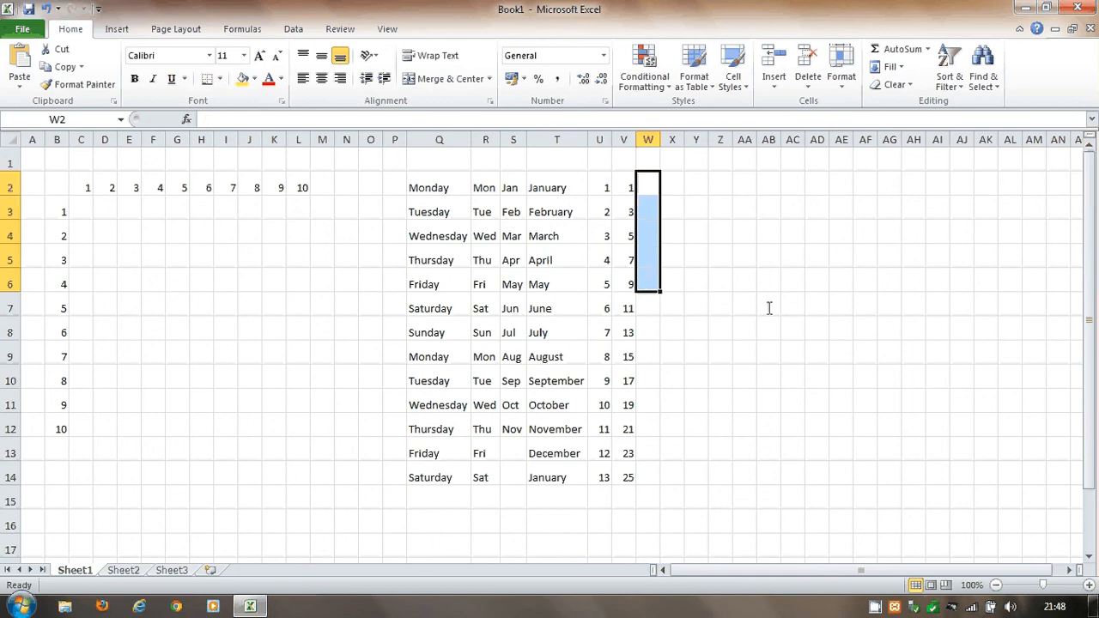
left_click(769, 308)
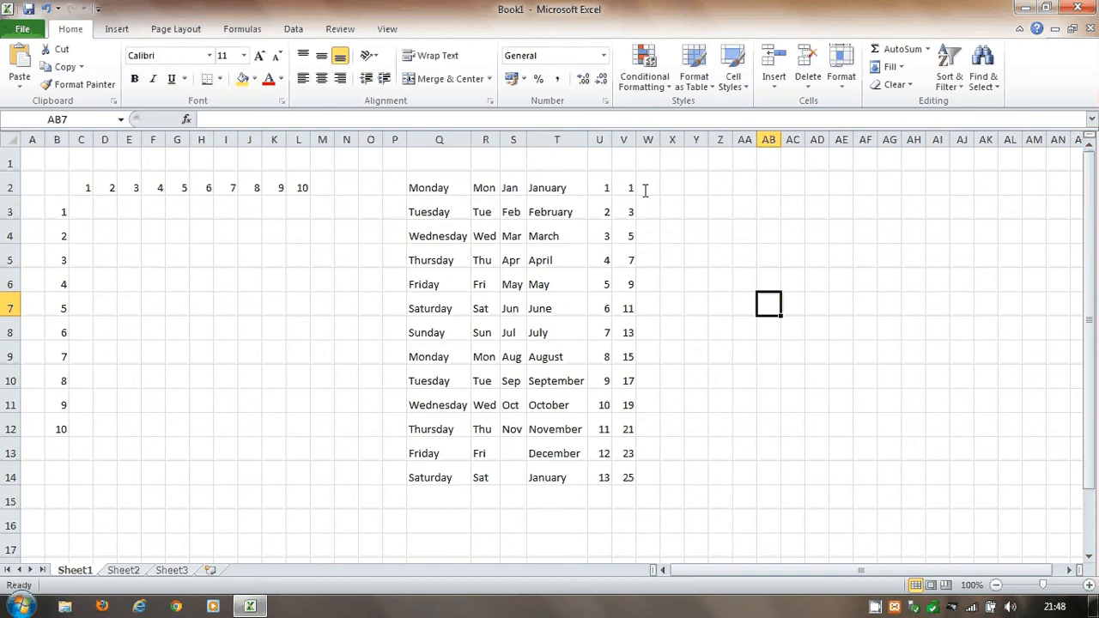
left_click_drag(423, 187, 633, 484)
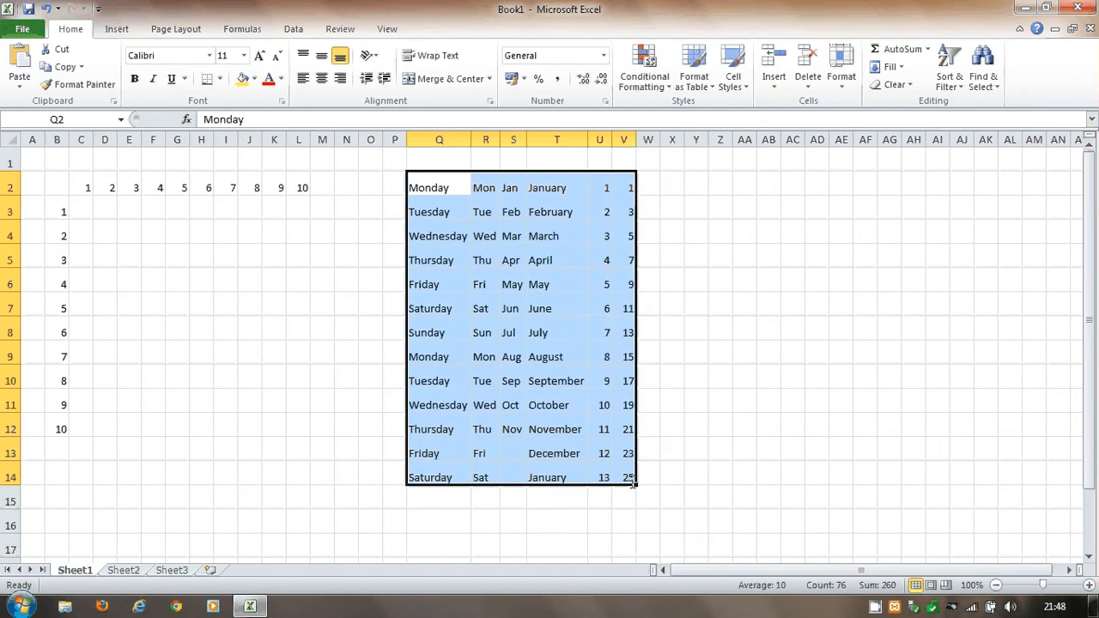
key("Delete")
left_click(361, 307)
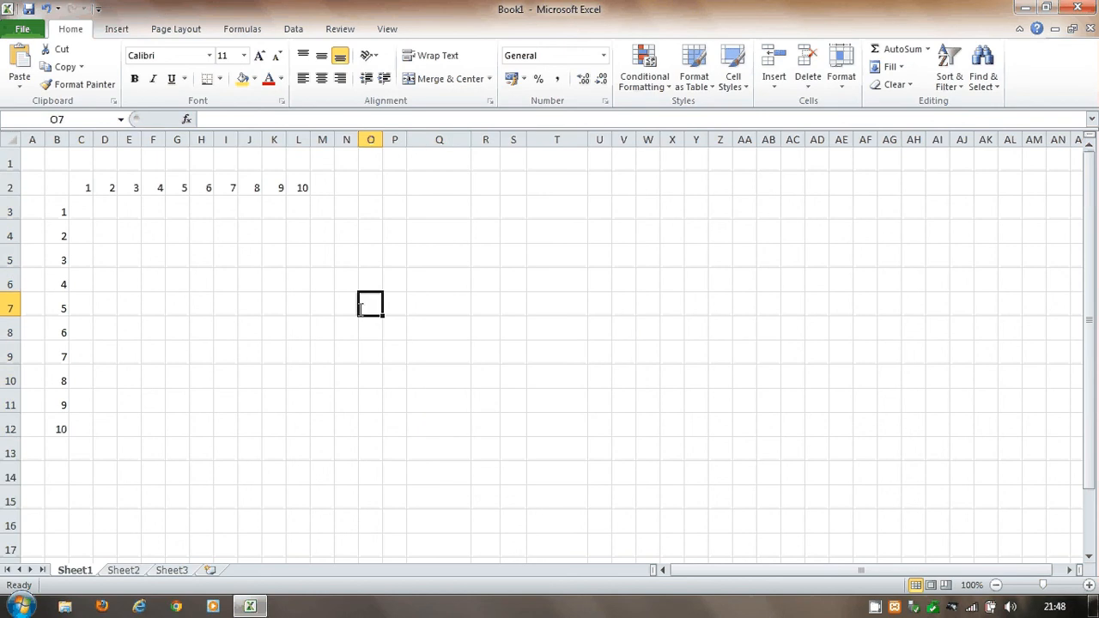
- Apply All Borders to the grid C2:L12 and to the row numbers in B3:B12
left_click_drag(81, 188, 303, 429)
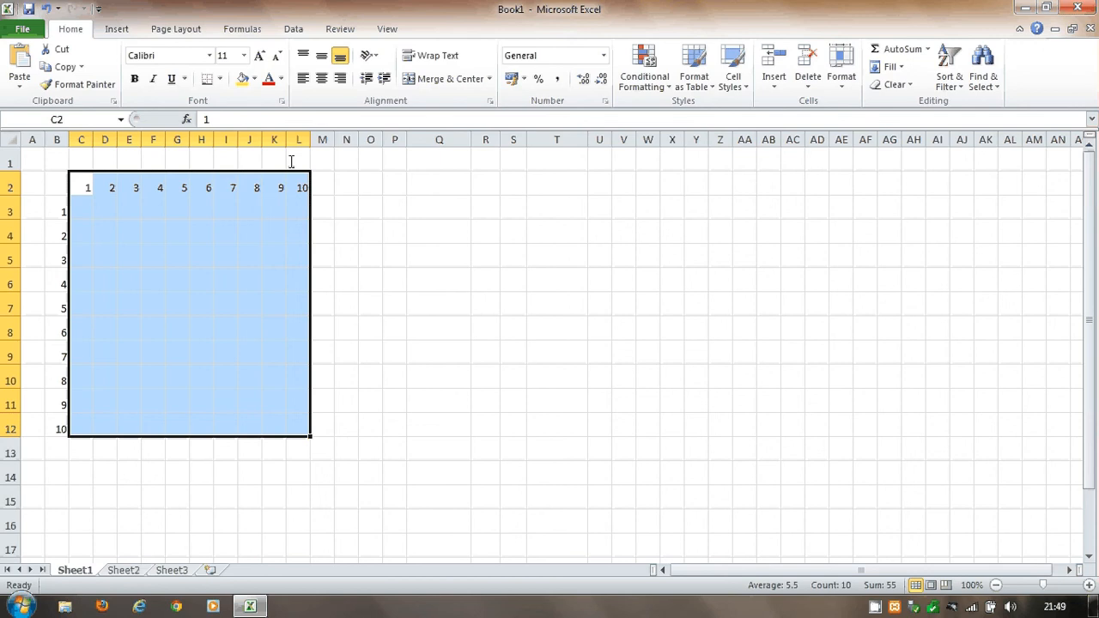
left_click(221, 79)
left_click(242, 206)
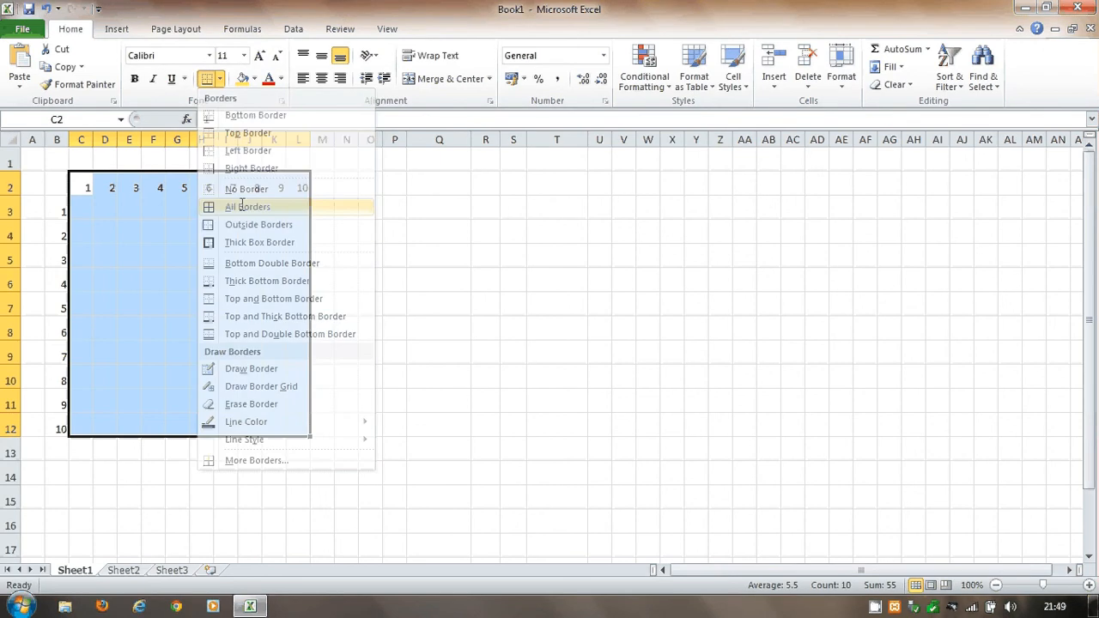
left_click(62, 209)
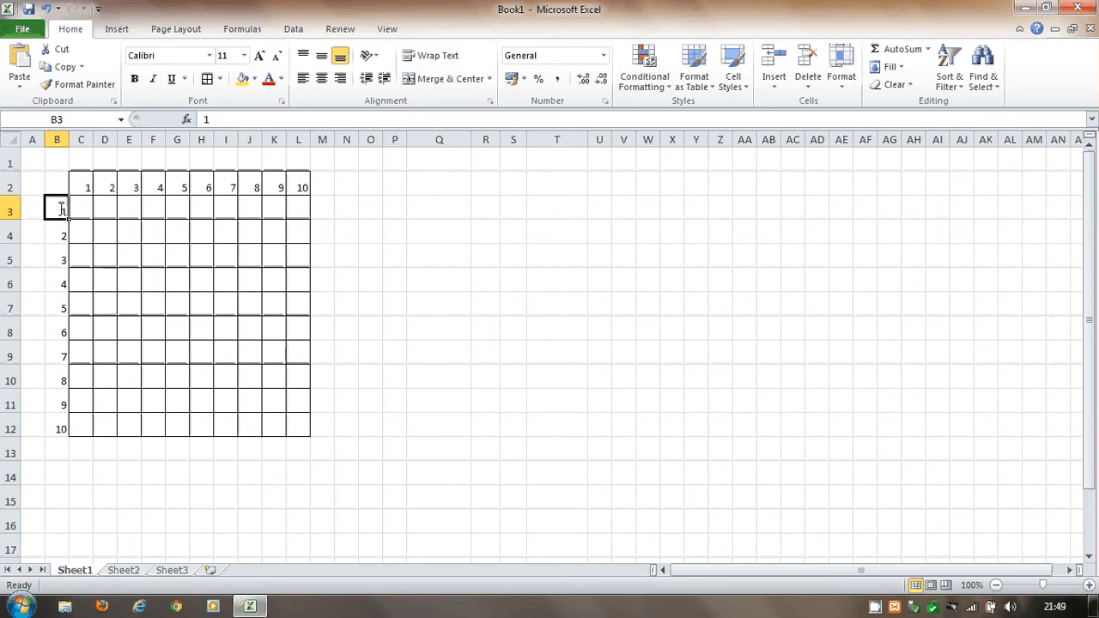
left_click_drag(62, 209, 65, 429)
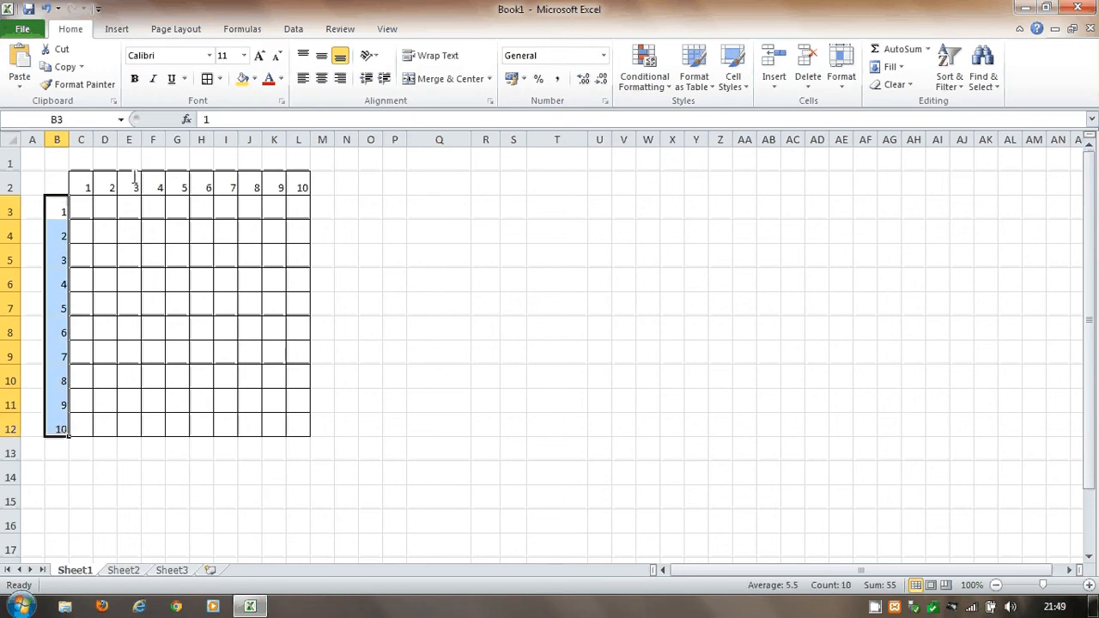
left_click(207, 78)
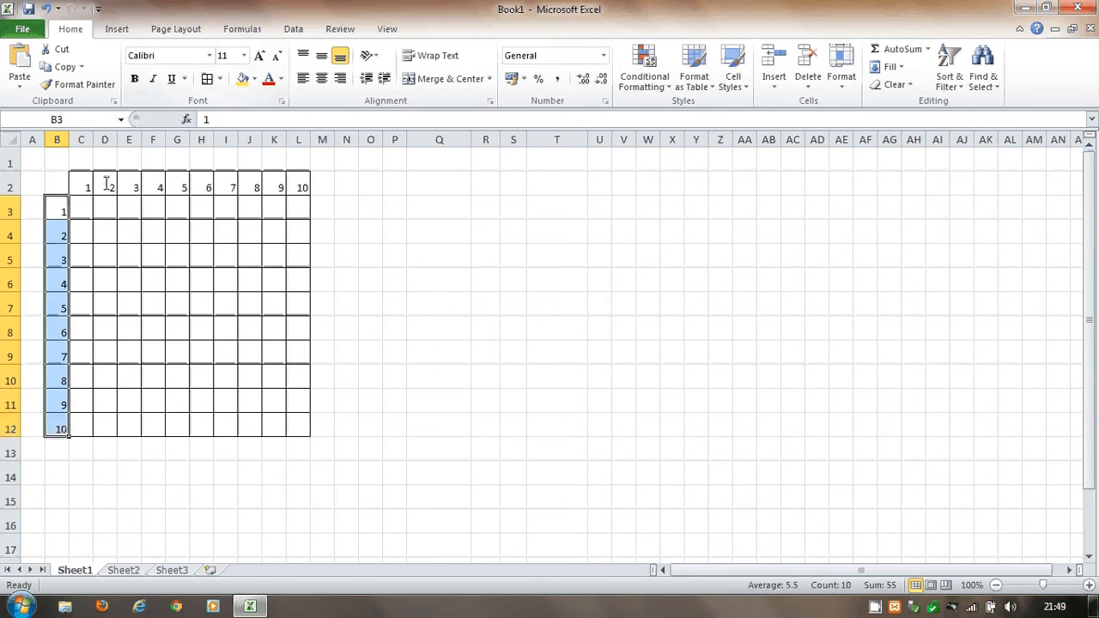
- Center the contents of B2:L12 both horizontally and vertically
left_click_drag(82, 187, 255, 352)
left_click(55, 184)
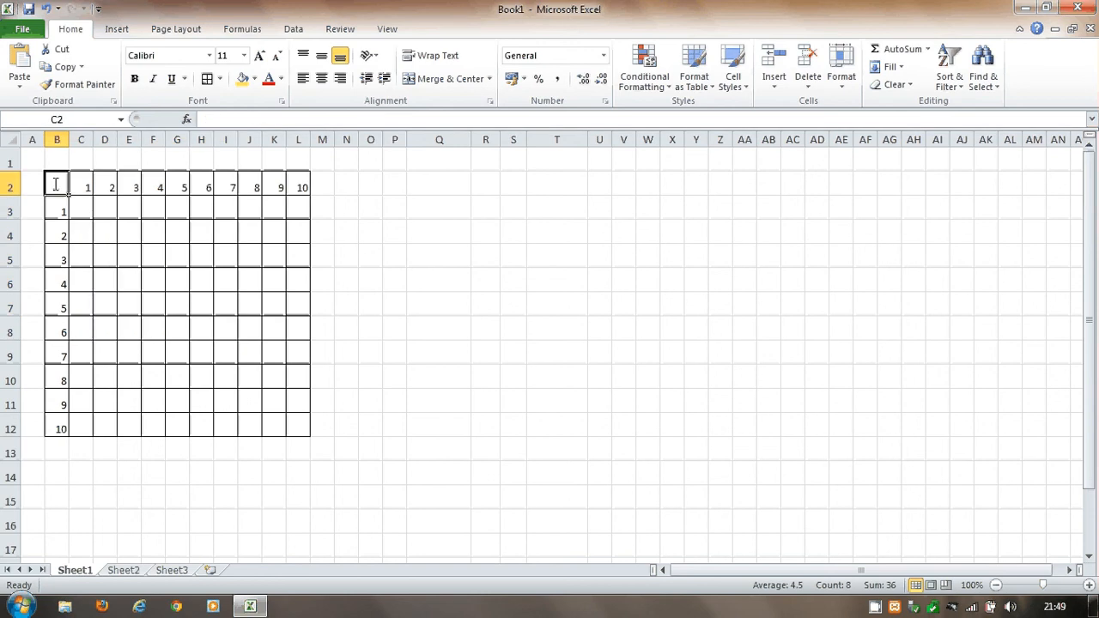
left_click_drag(55, 184, 294, 430)
left_click(321, 77)
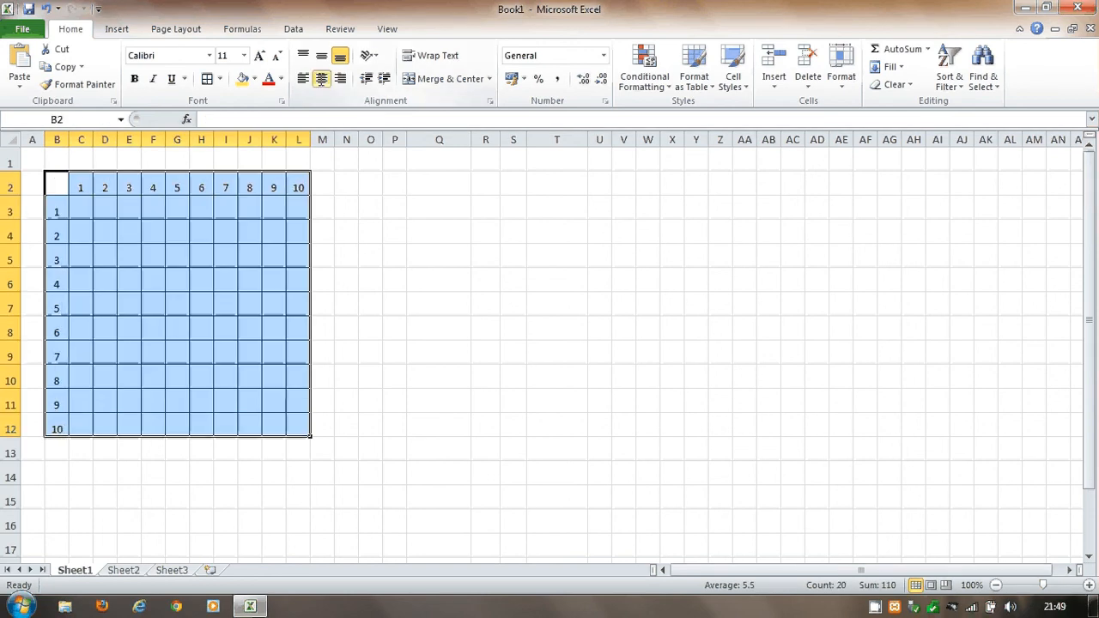
left_click(321, 55)
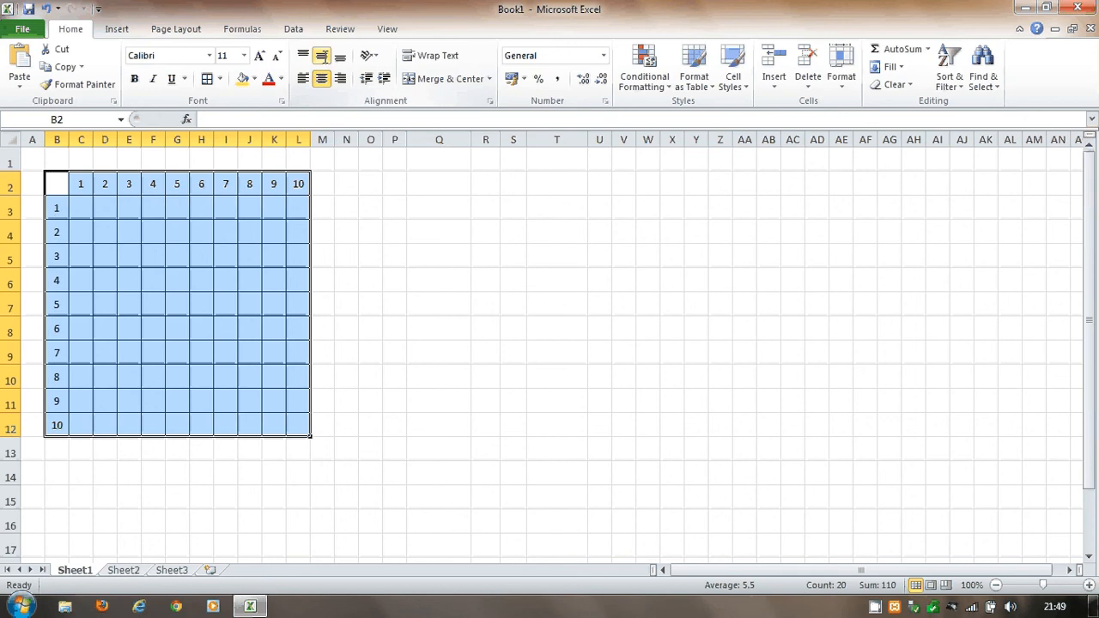
left_click(371, 275)
- Enter 1 as a plain value in cell C3, and clear the cell again
left_click(84, 209)
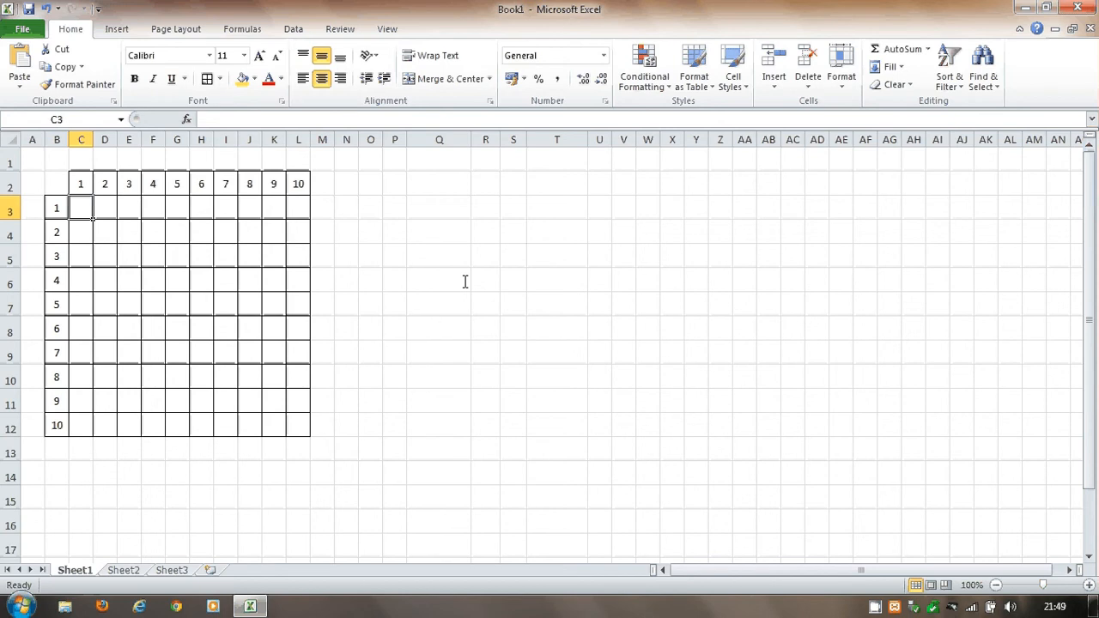
key("Up")
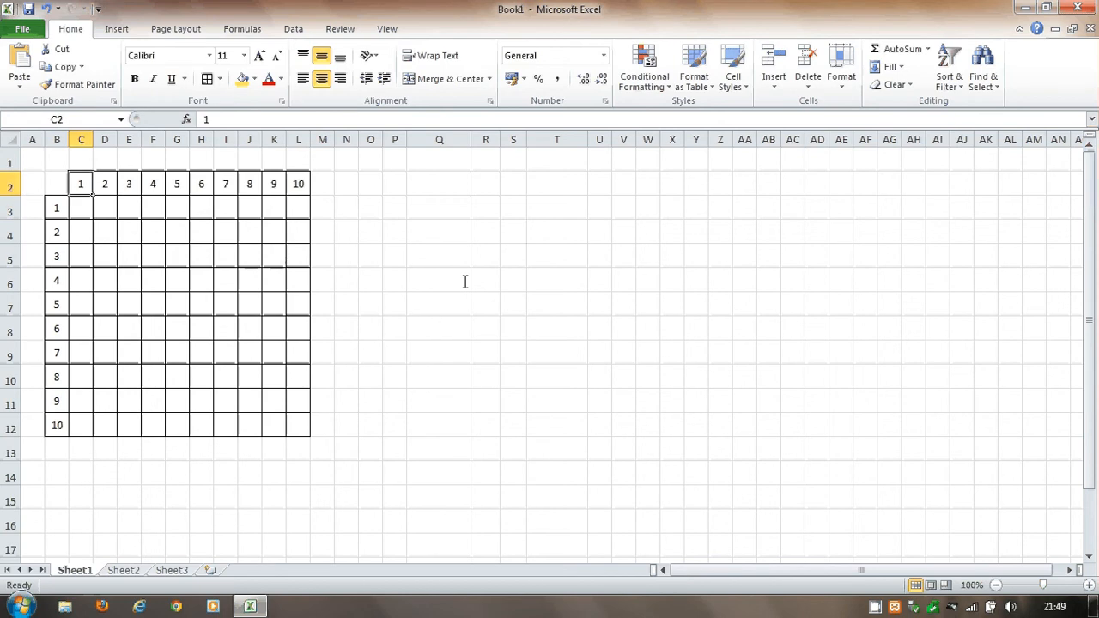
left_click(56, 208)
type("1")
key("ctrl+Return")
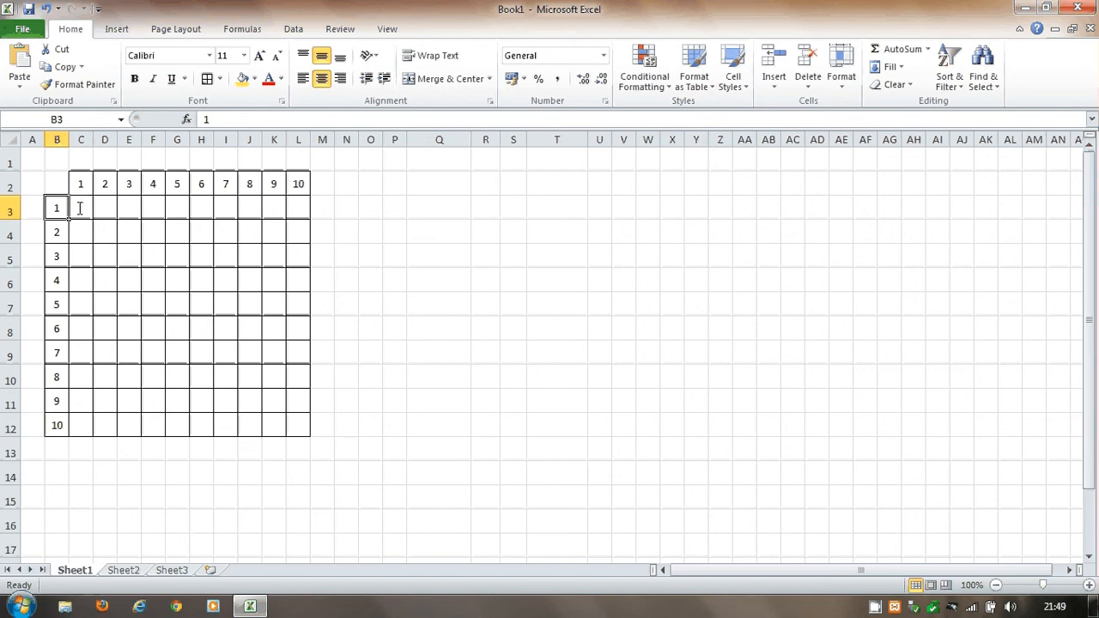
left_click(80, 211)
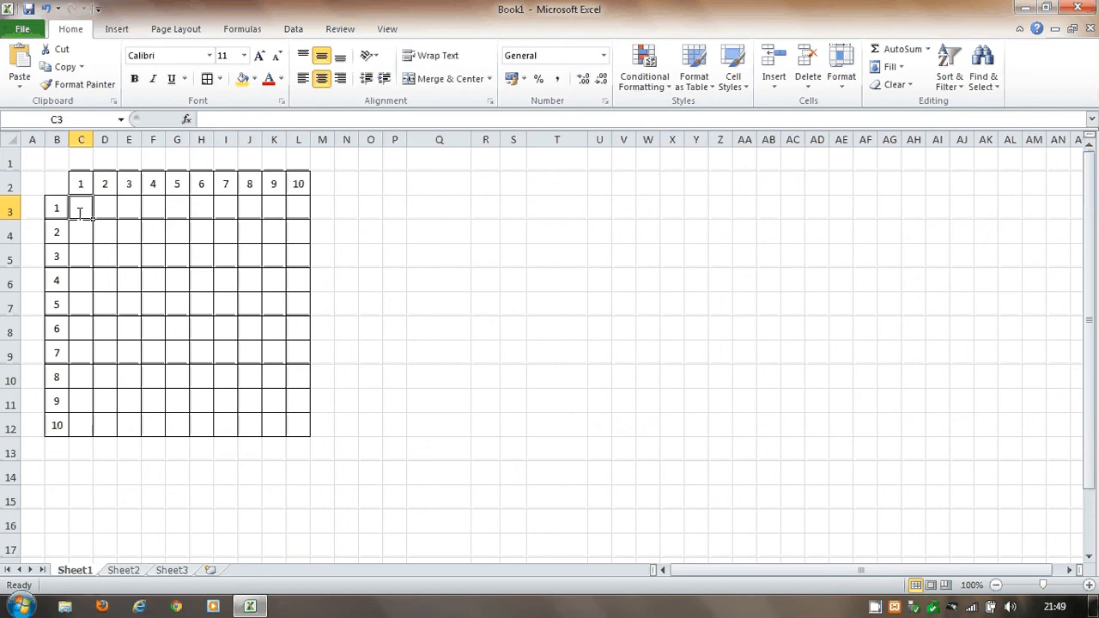
type("1")
key("Return")
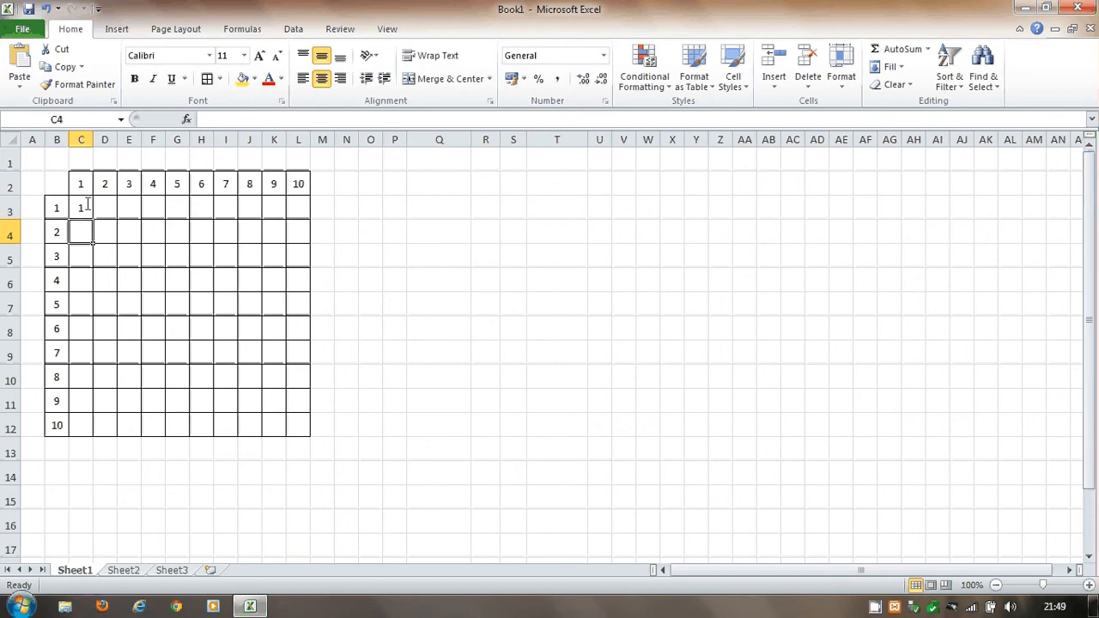
left_click(87, 206)
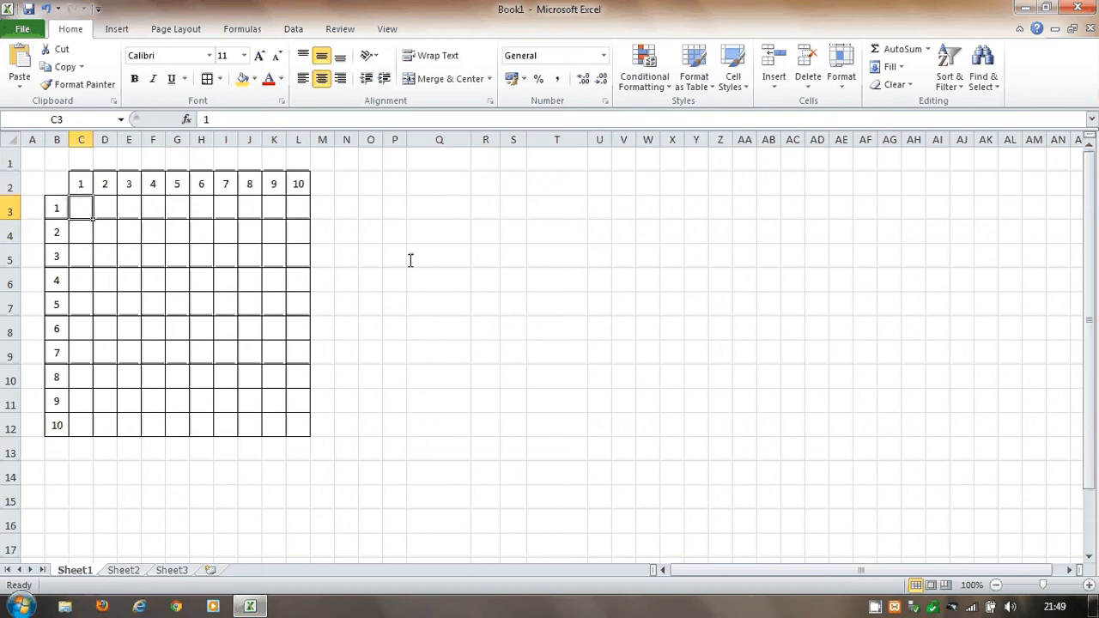
key("Delete")
- Enter the formula =B3*C2 in C3 to multiply the row number by the column number
type("=")
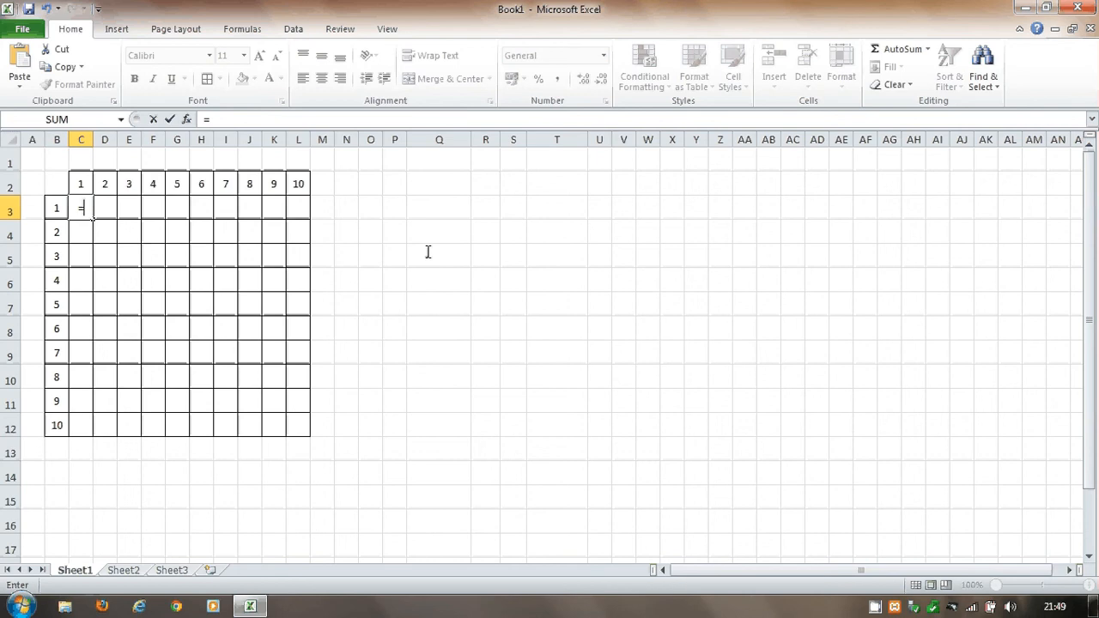
left_click(57, 206)
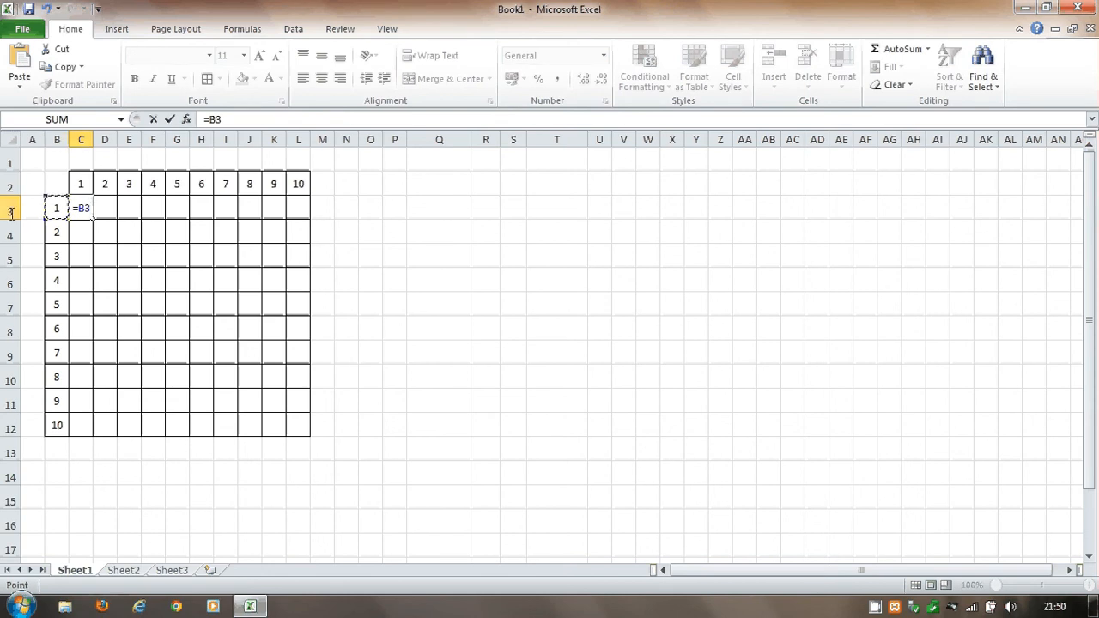
type("*")
left_click(79, 183)
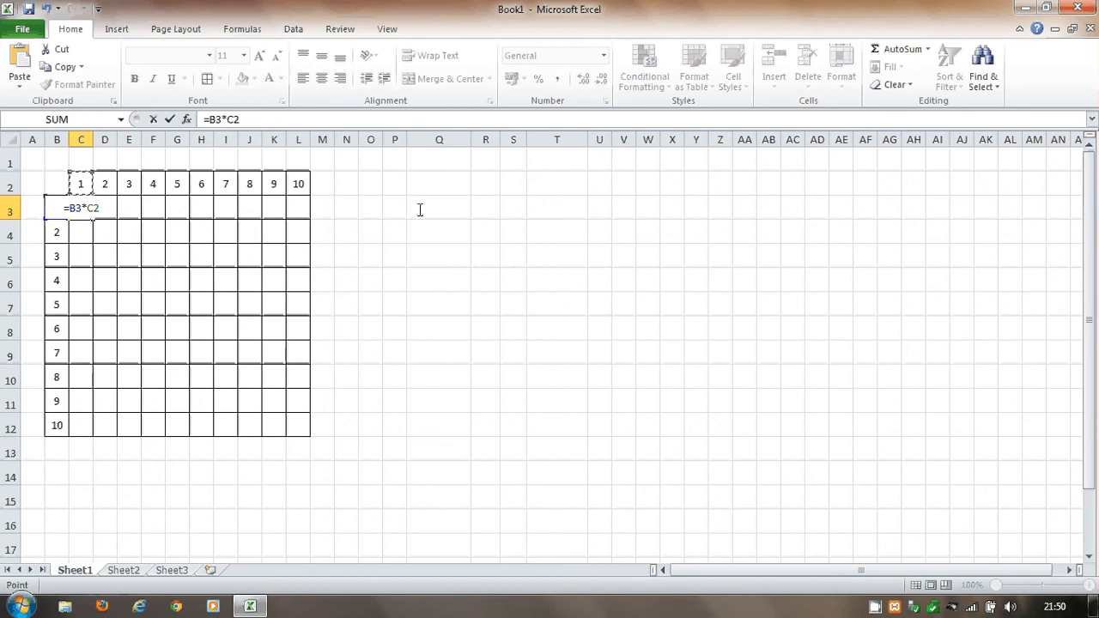
key("Return")
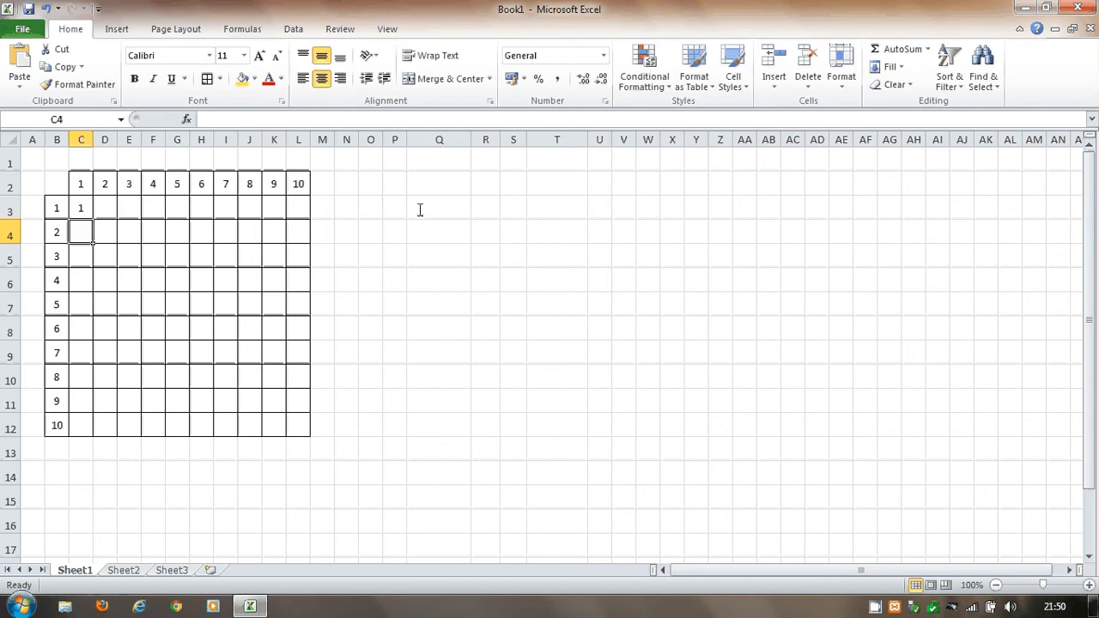
- Examine which cells the formula in C3 refers to, temporarily evaluating it and discarding that change
left_click(83, 207)
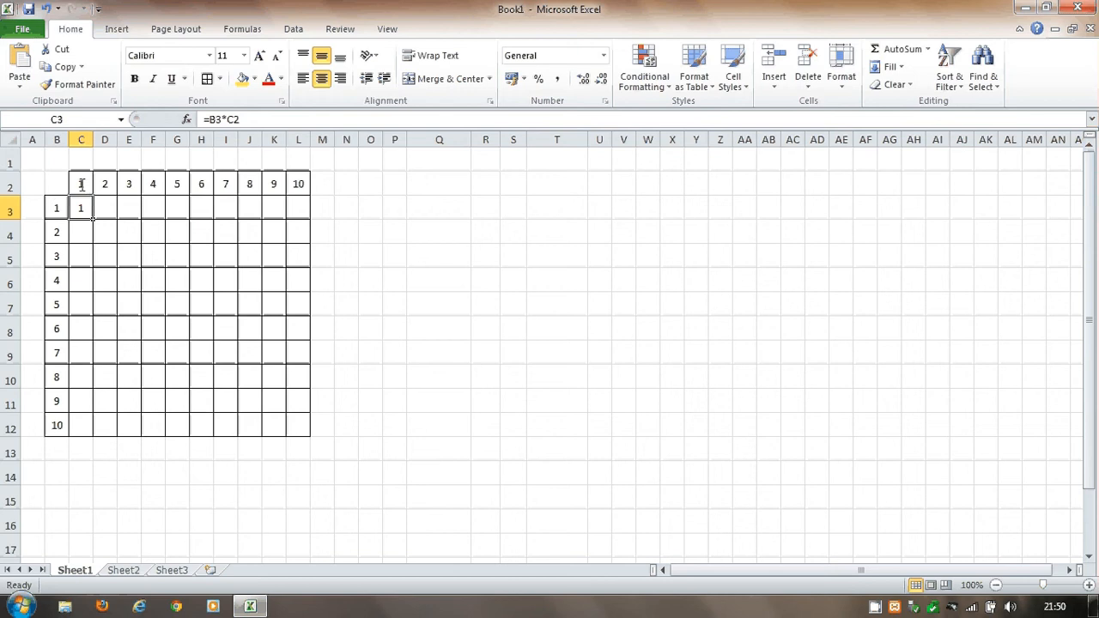
left_click(247, 119)
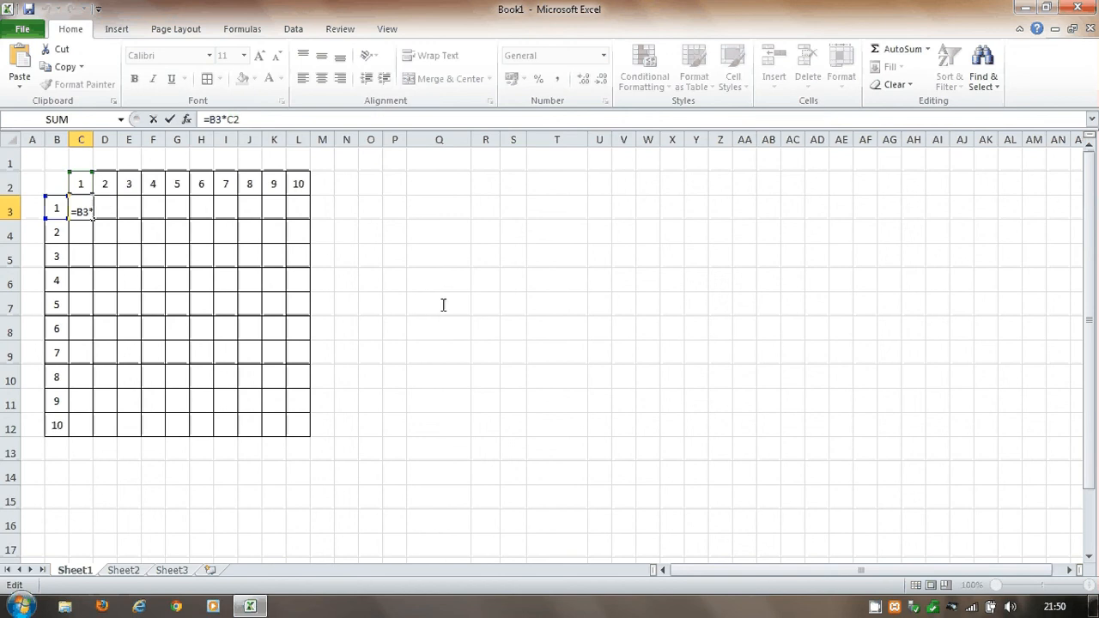
key("Right")
key("F9")
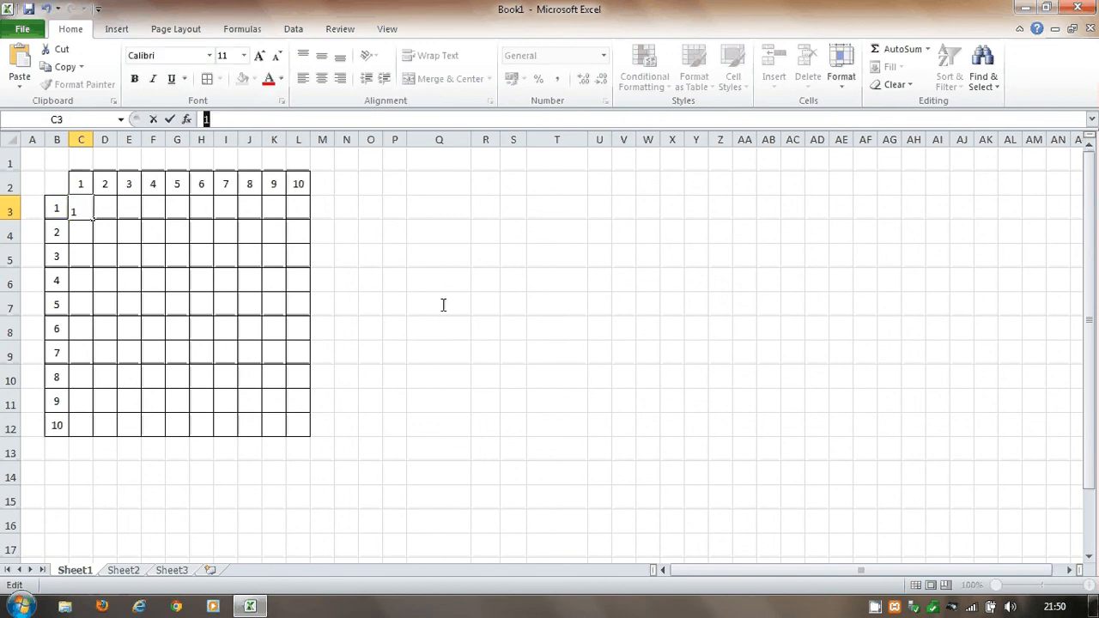
key("Escape")
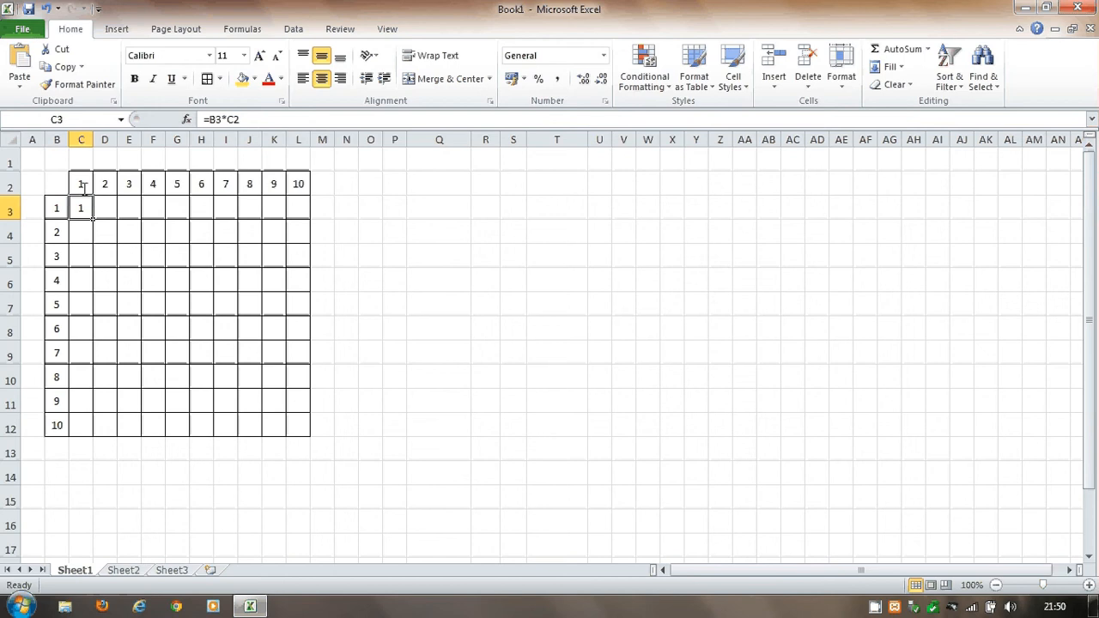
left_click(264, 119)
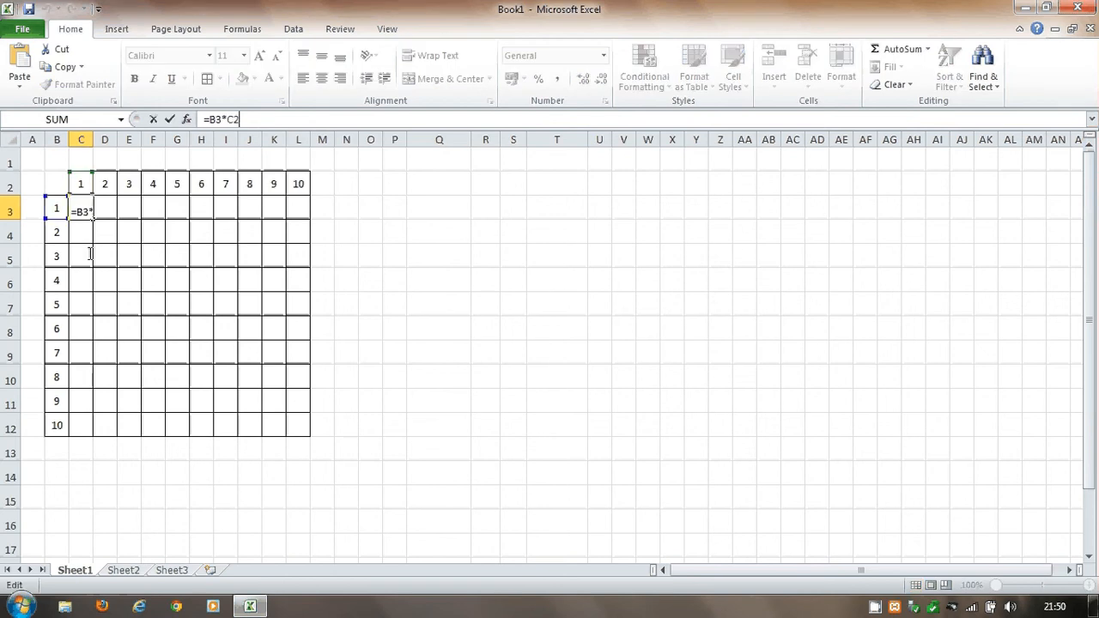
key("Return")
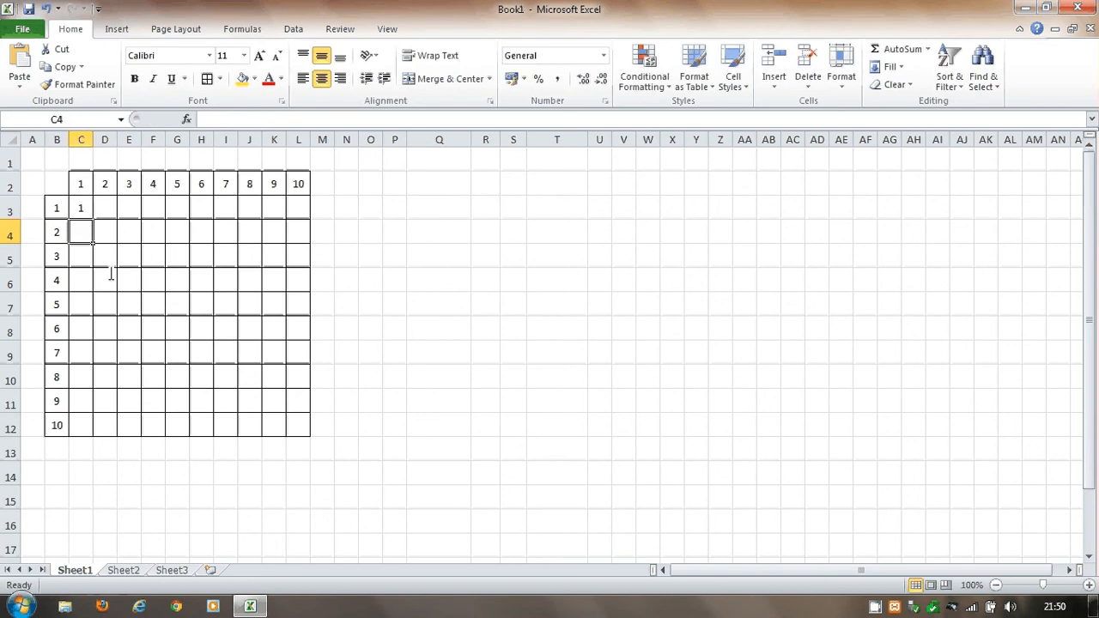
- Fill the formula from C3 down to C4 and check which cells each formula multiplies
left_click(84, 209)
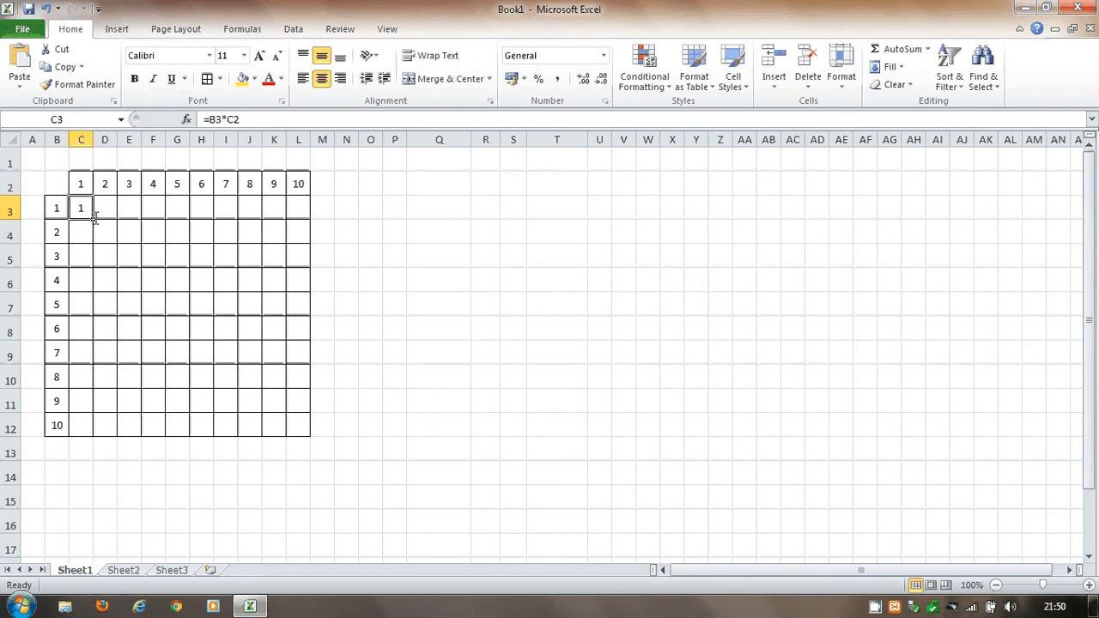
left_click_drag(94, 219, 90, 243)
left_click(89, 214)
key("Left")
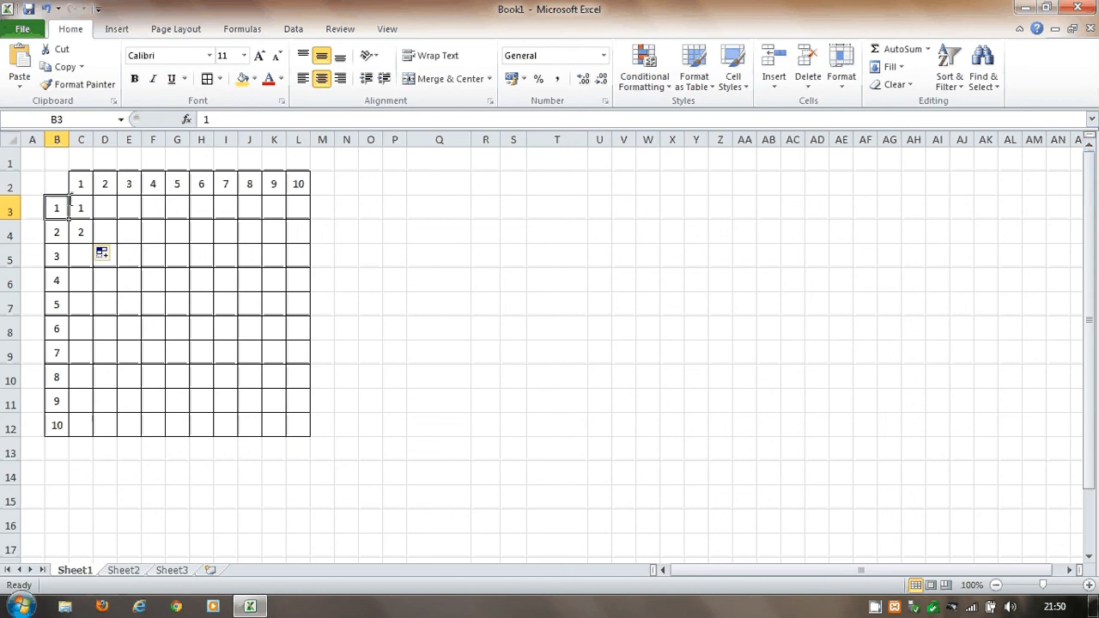
left_click(79, 204)
left_click(82, 185)
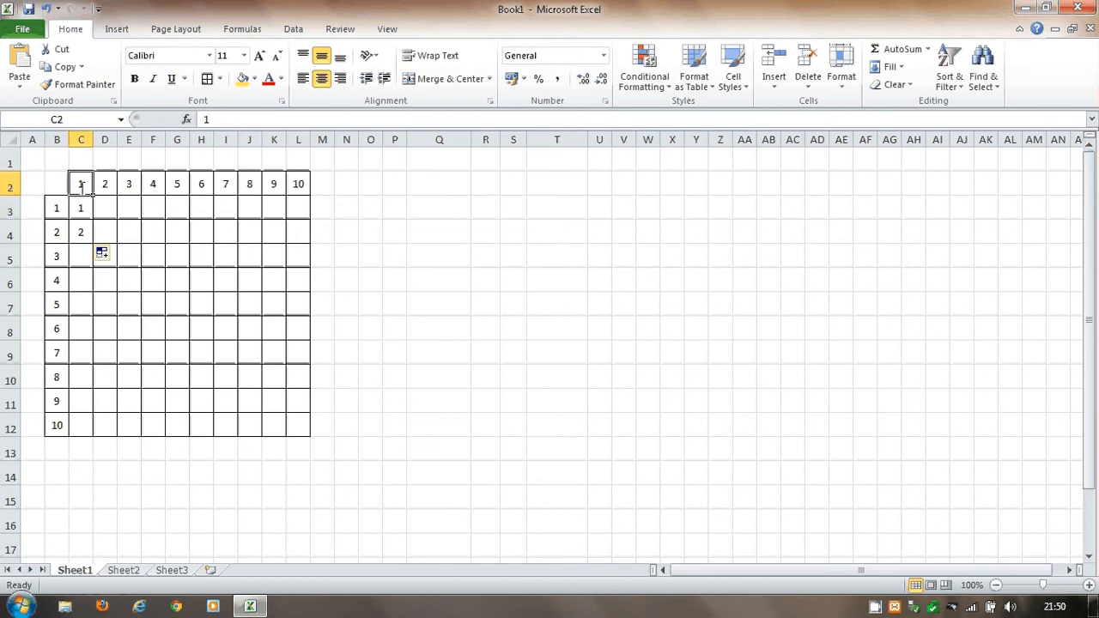
left_click(65, 232)
left_click(79, 234)
left_click(206, 240)
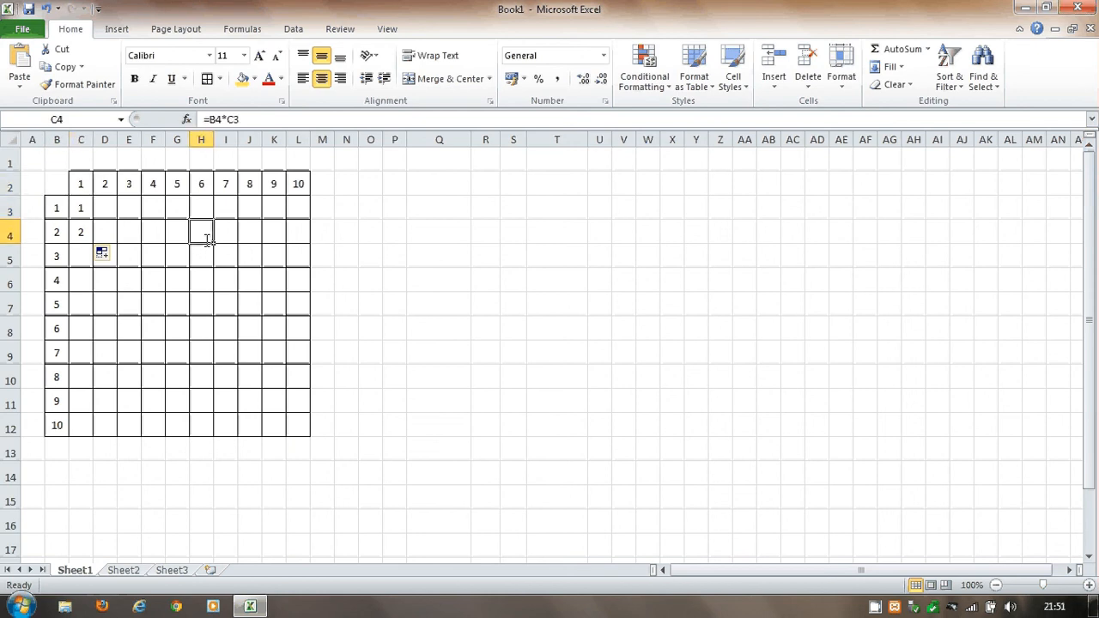
- Fill the formula from C3 across to D3 and check its column heading
left_click(79, 207)
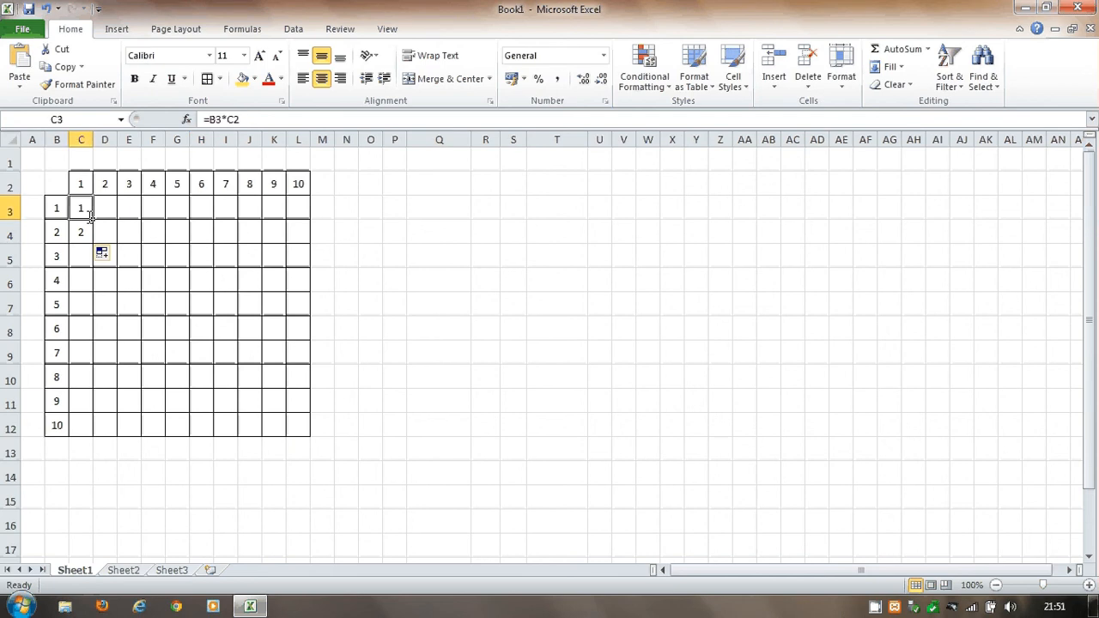
left_click_drag(90, 218, 121, 214)
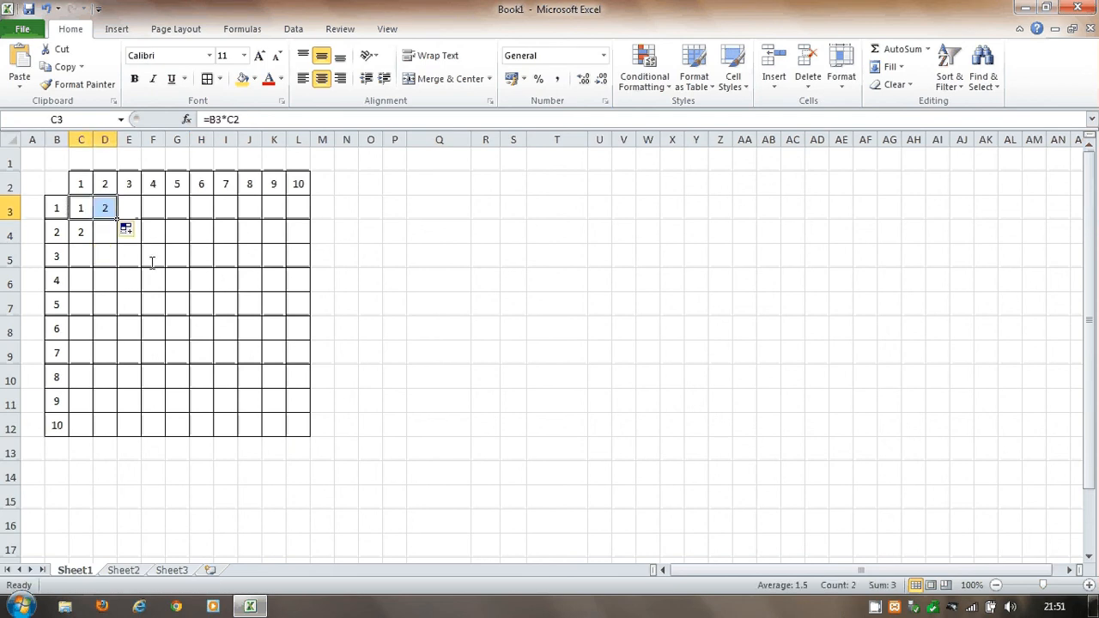
left_click(152, 262)
left_click(104, 185)
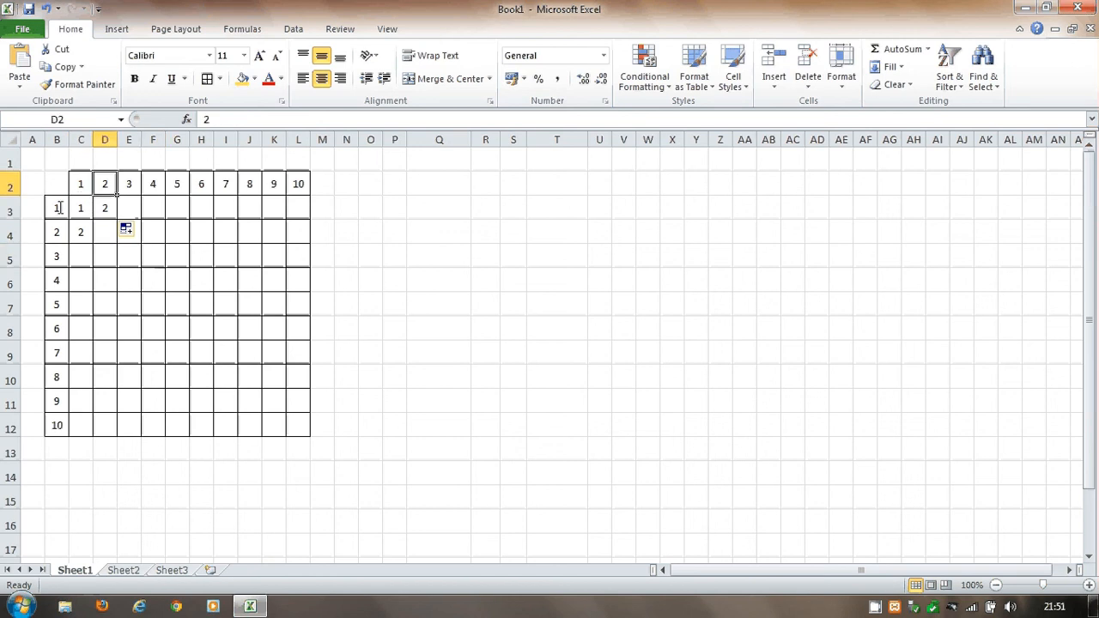
- Fill the formulas in C3:C4 down the column to C12
key("Down")
left_click(133, 273)
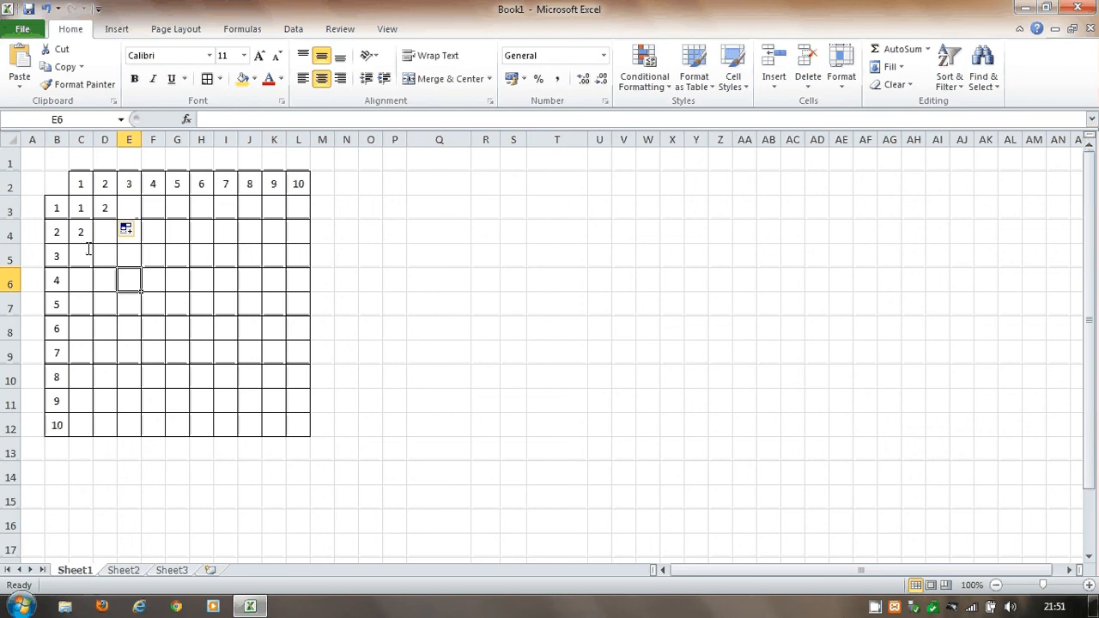
left_click(83, 208)
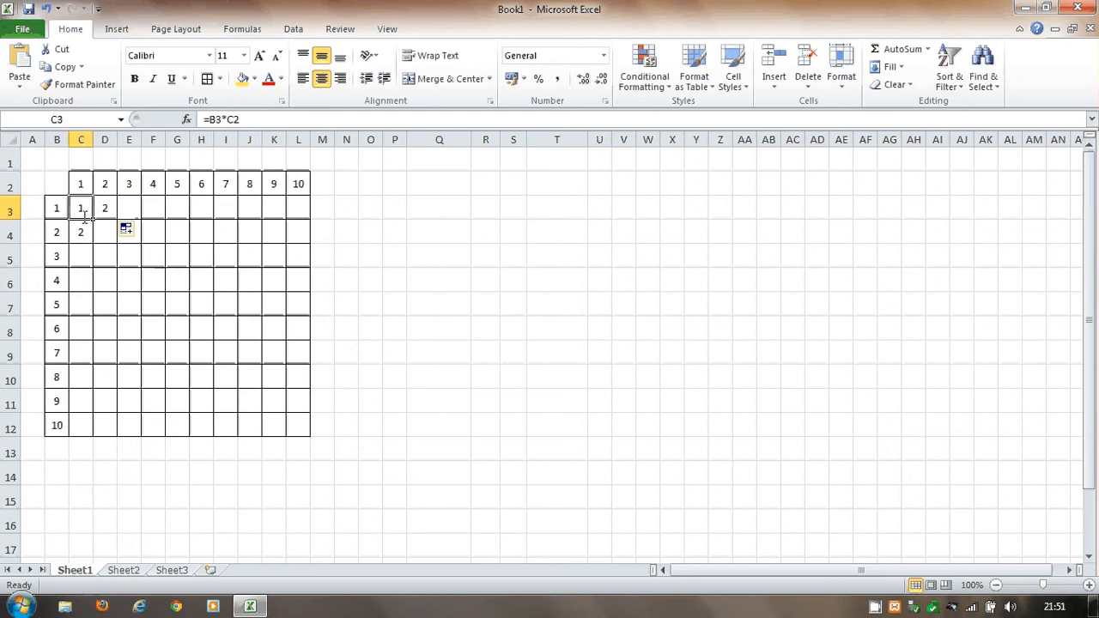
left_click_drag(83, 211, 82, 234)
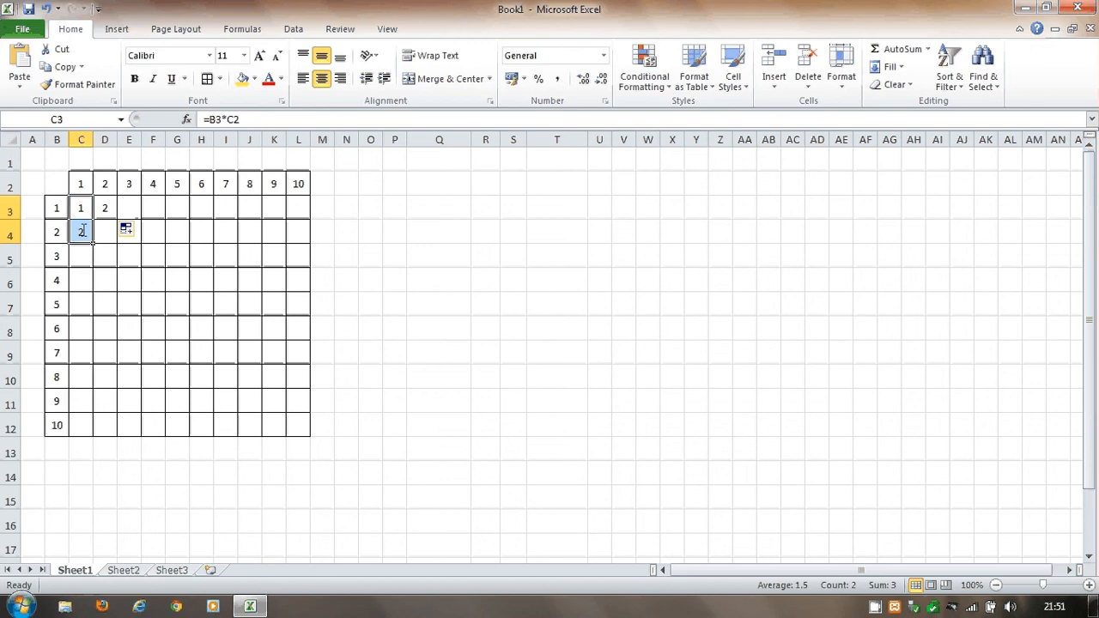
left_click_drag(95, 245, 96, 426)
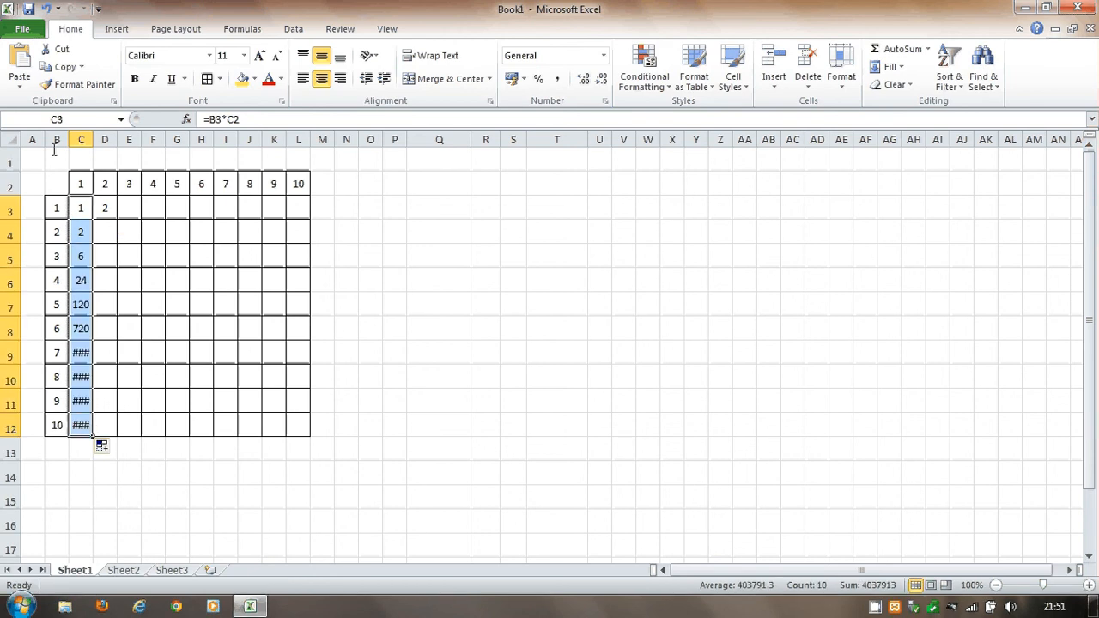
- AutoFit the width of every column on the sheet to its contents
left_click(82, 140)
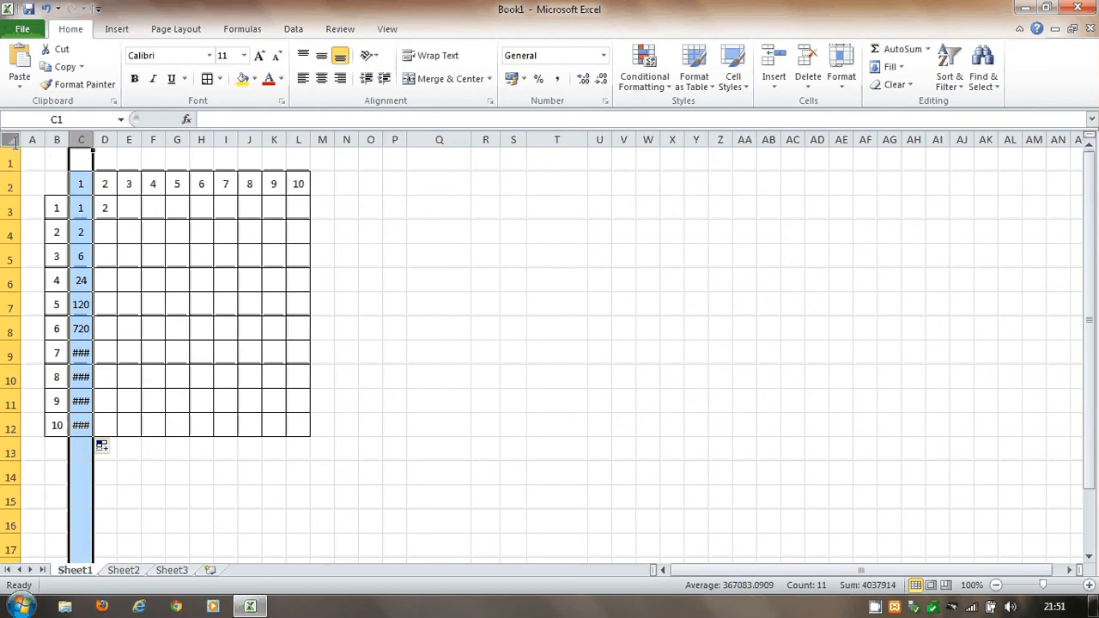
left_click(12, 141)
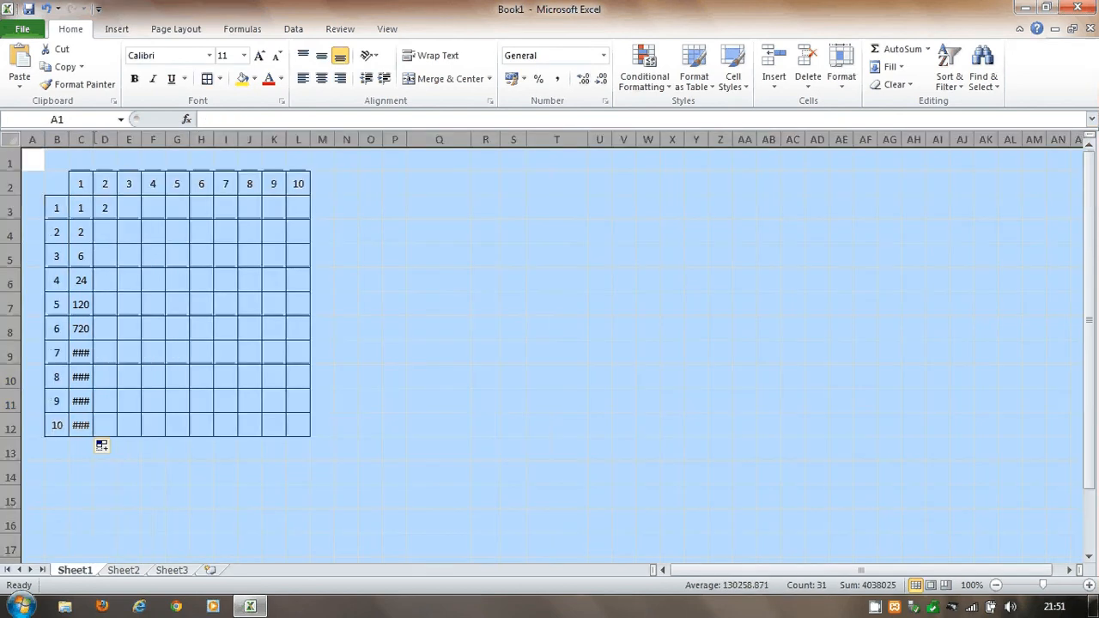
double_click(93, 140)
left_click(298, 352)
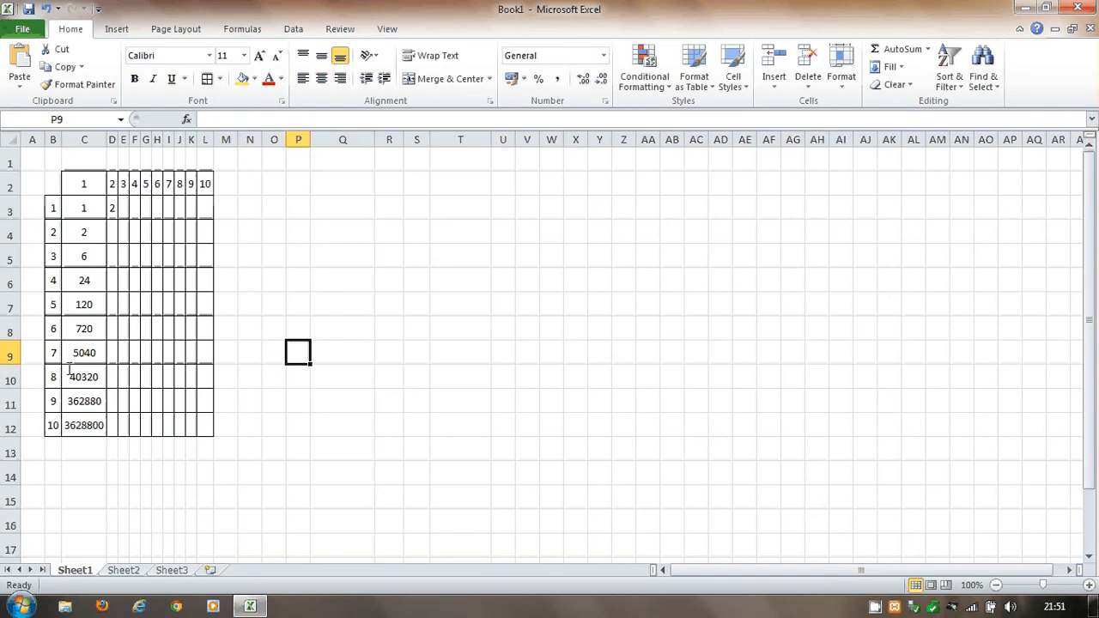
- Check which cells the formulas in C12, C11 and C10 multiply
left_click(84, 424)
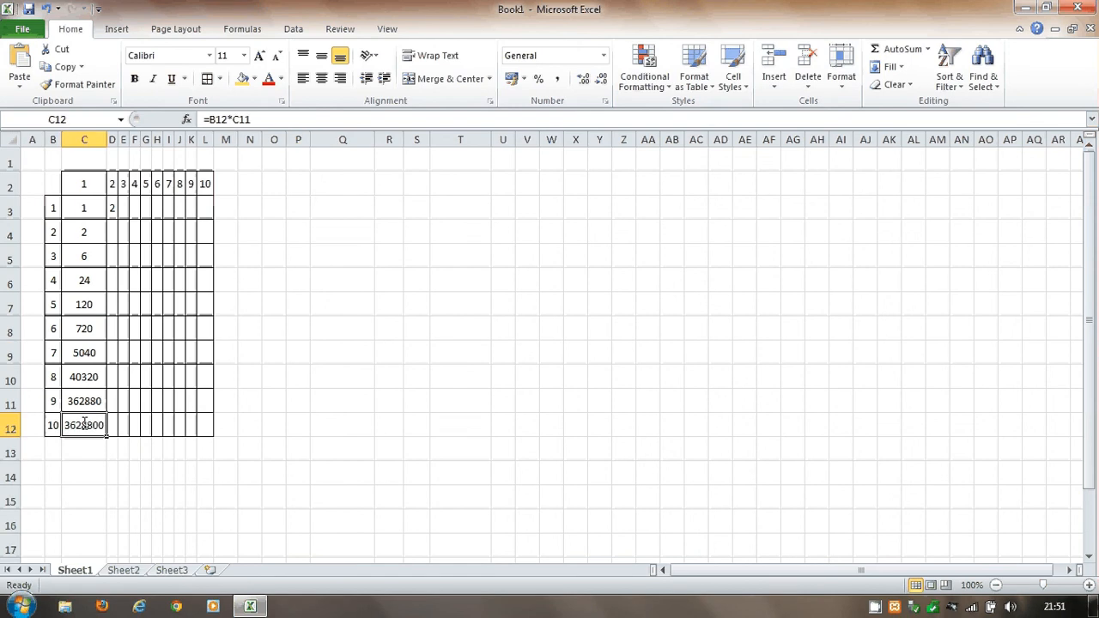
left_click(87, 395)
left_click(95, 377)
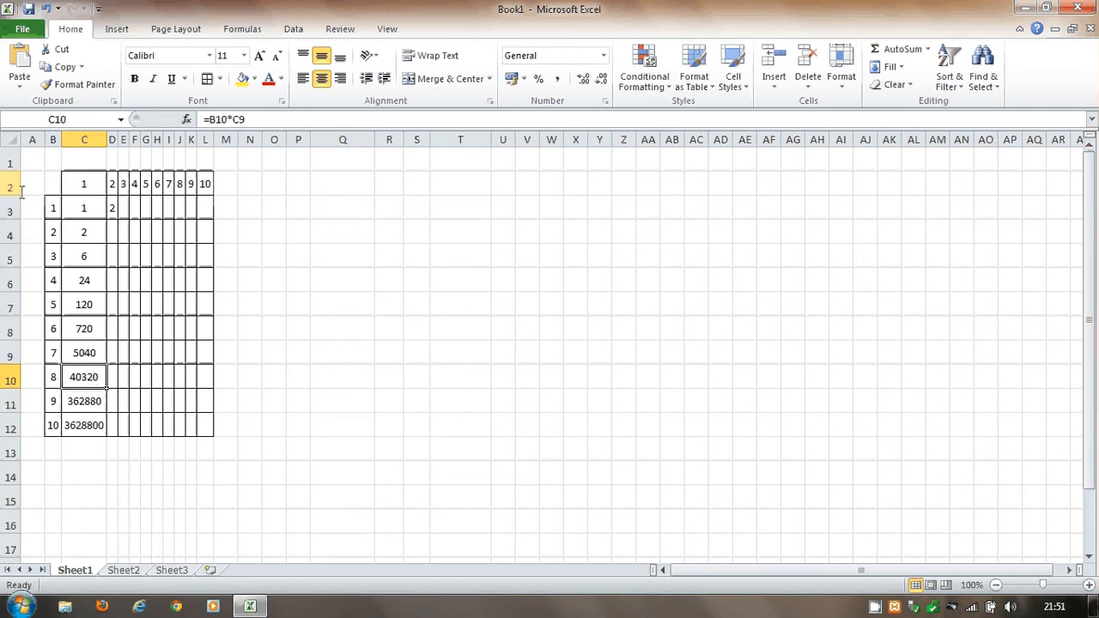
- Set all columns of the sheet to a uniform width of 3.57 (30 pixels)
left_click(10, 139)
left_click_drag(238, 139, 242, 144)
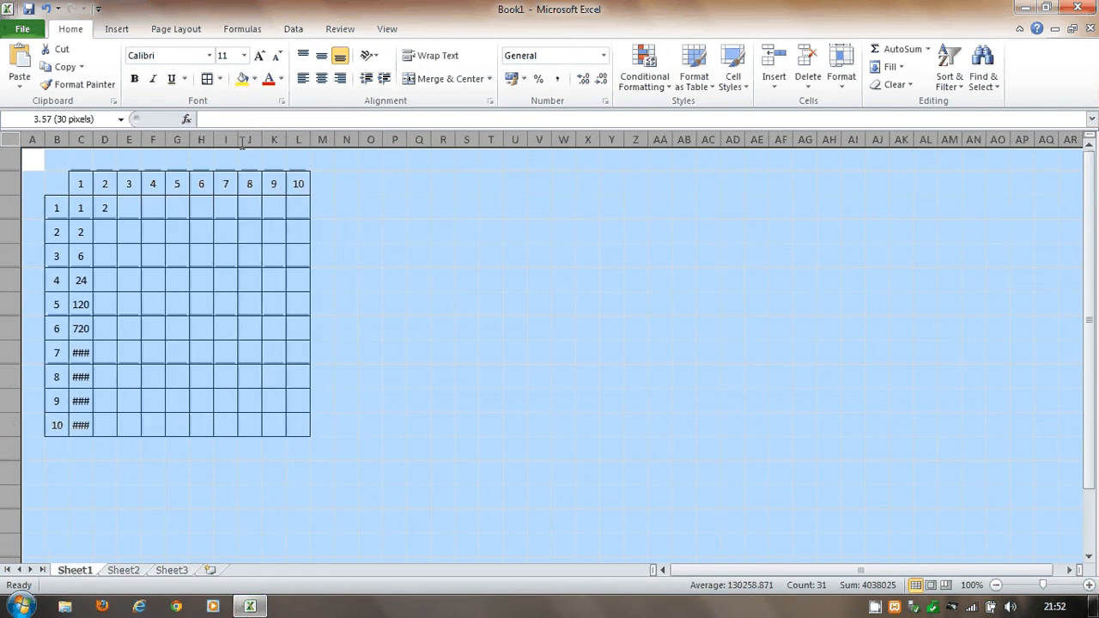
left_click(80, 354)
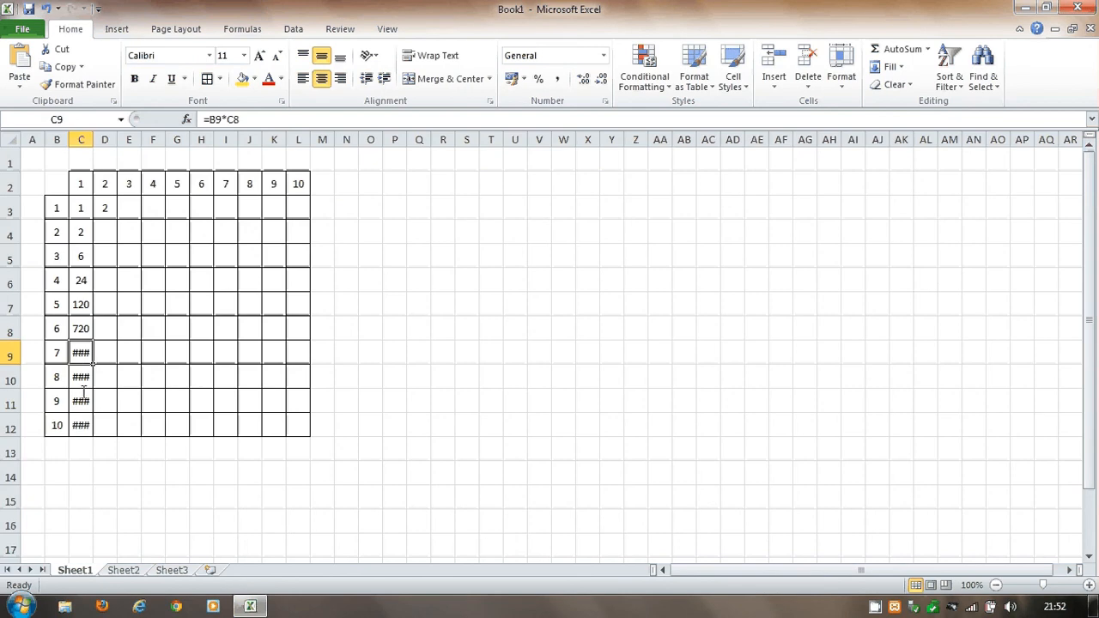
- Compare the formulas in C3 and C4, tracing the row number and column heading cells that each one refers to
left_click(86, 209)
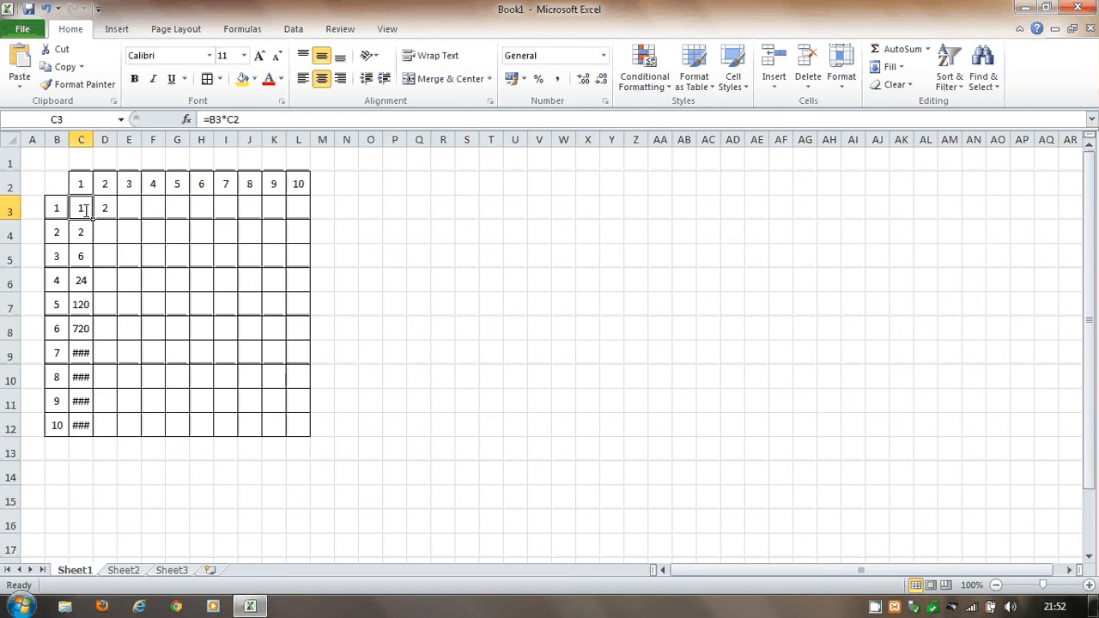
left_click(252, 117)
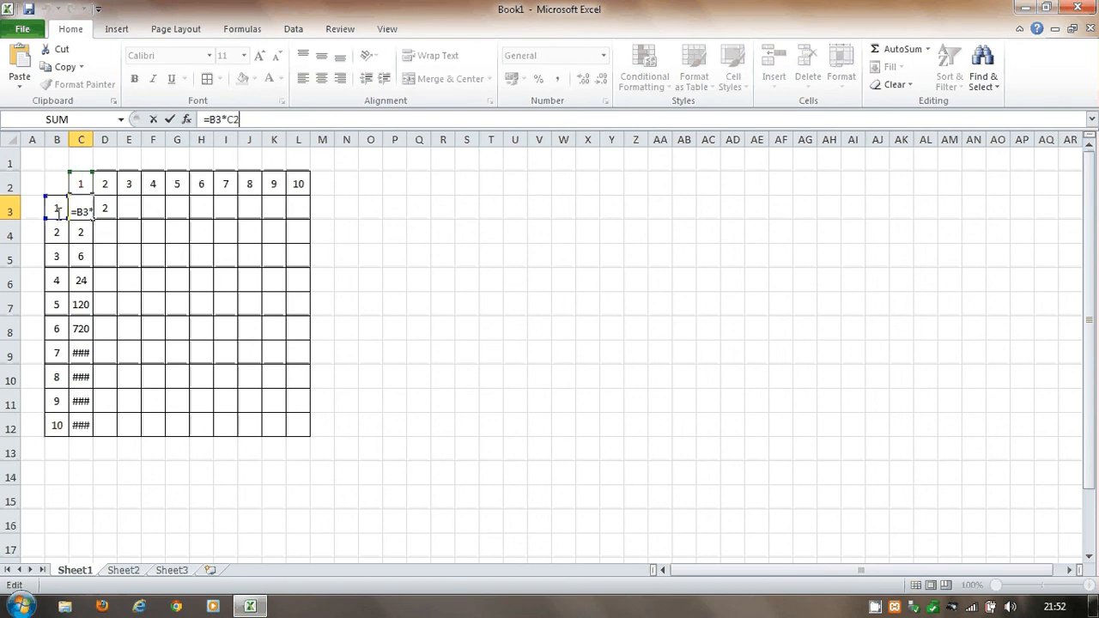
key("ctrl+Return")
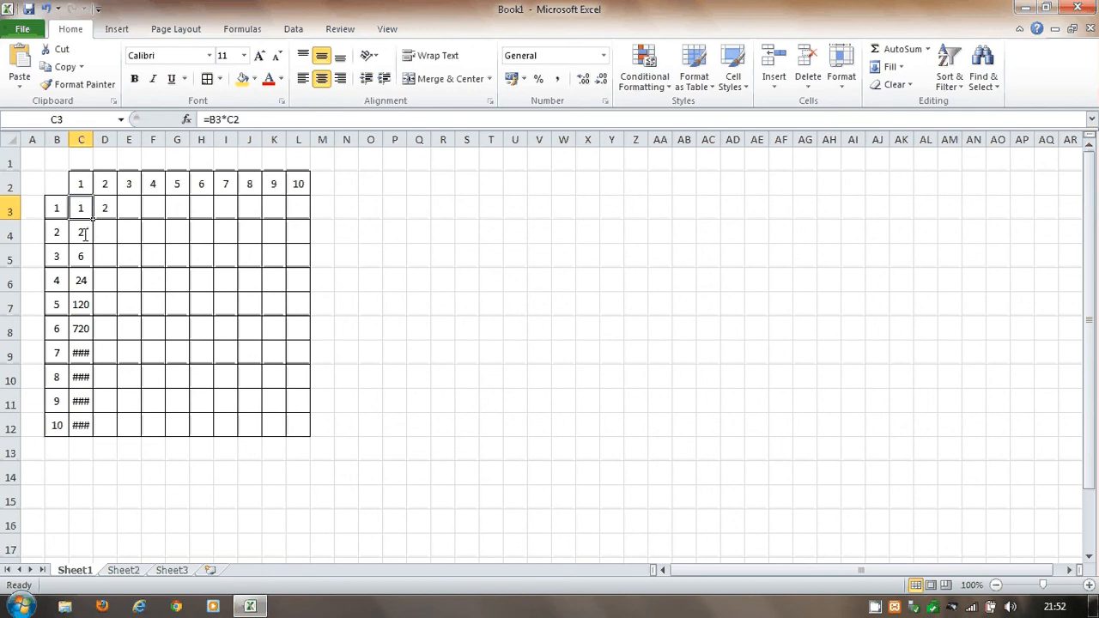
left_click(85, 235)
left_click(81, 183)
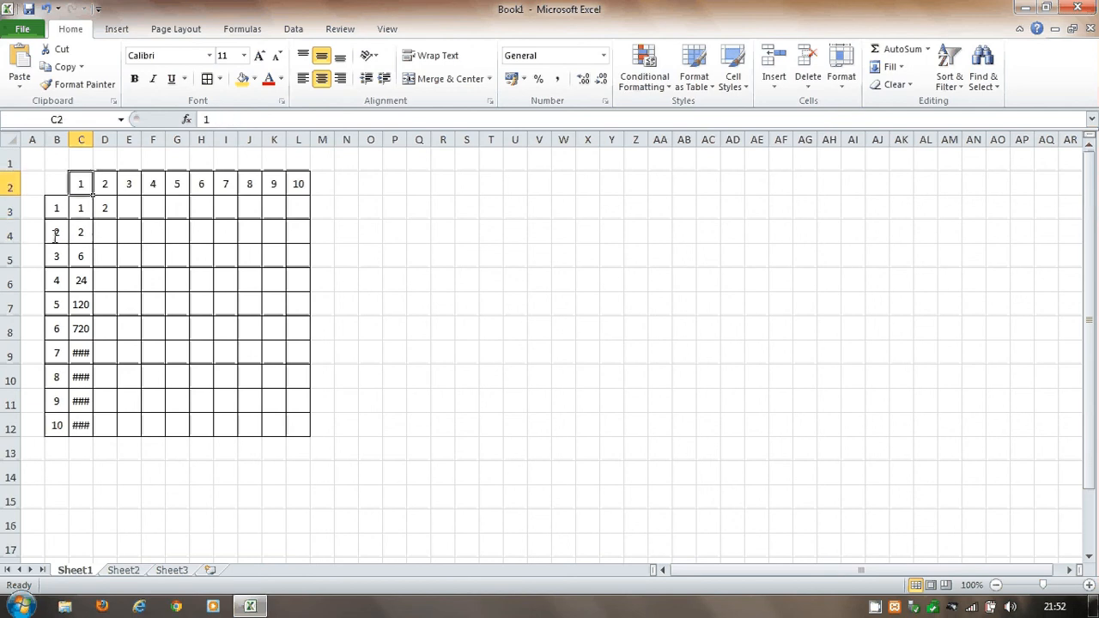
left_click(56, 236)
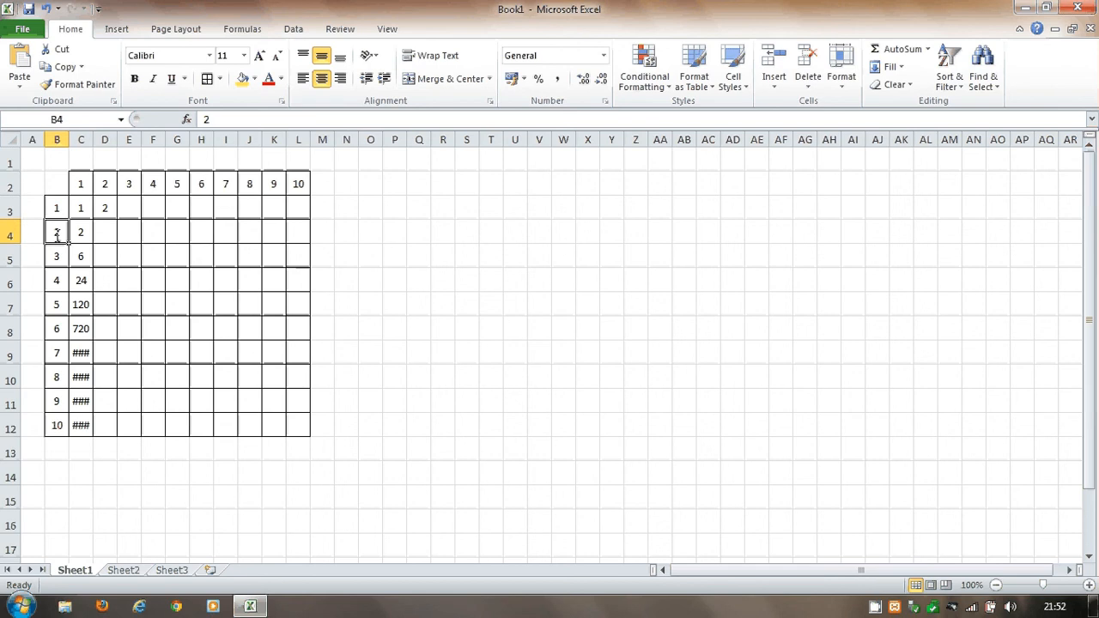
left_click(81, 234)
left_click(240, 118)
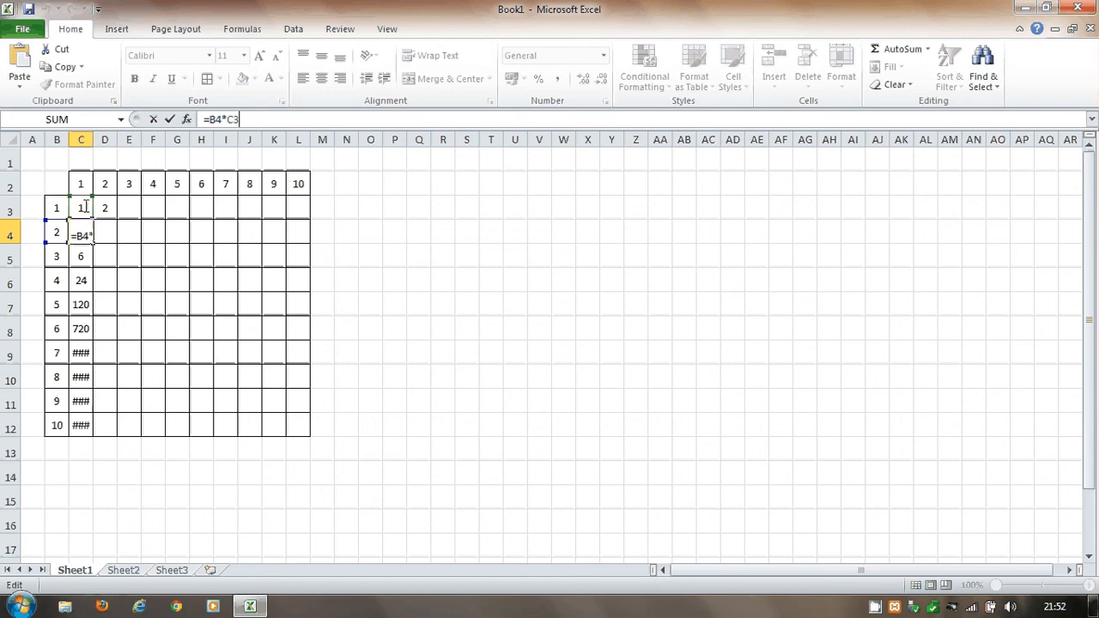
key("ctrl+Return")
left_click(85, 208)
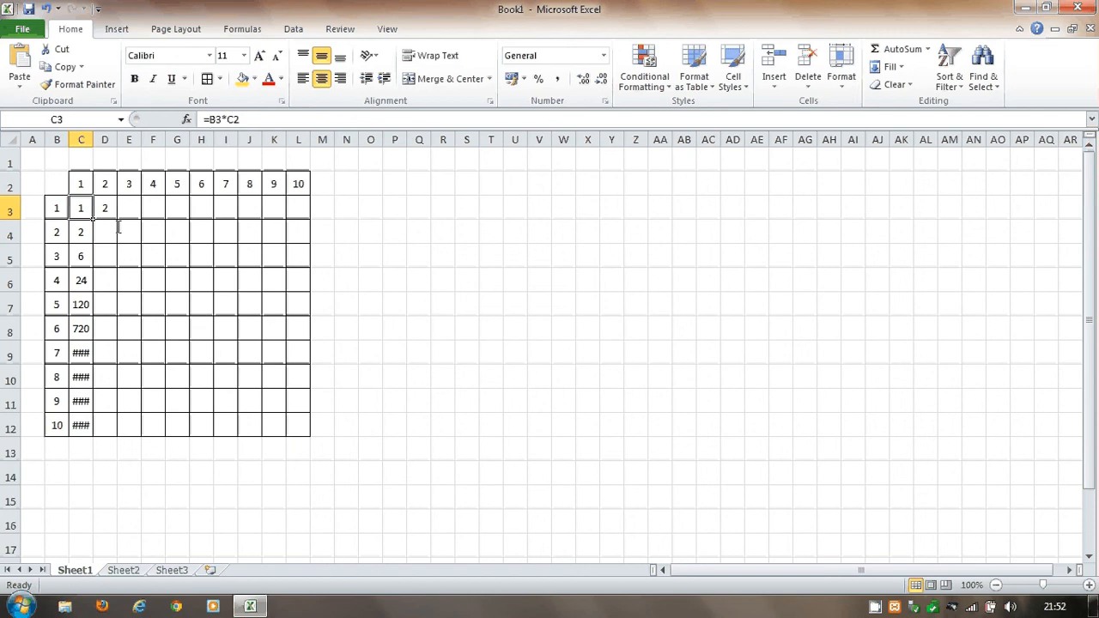
left_click(79, 234)
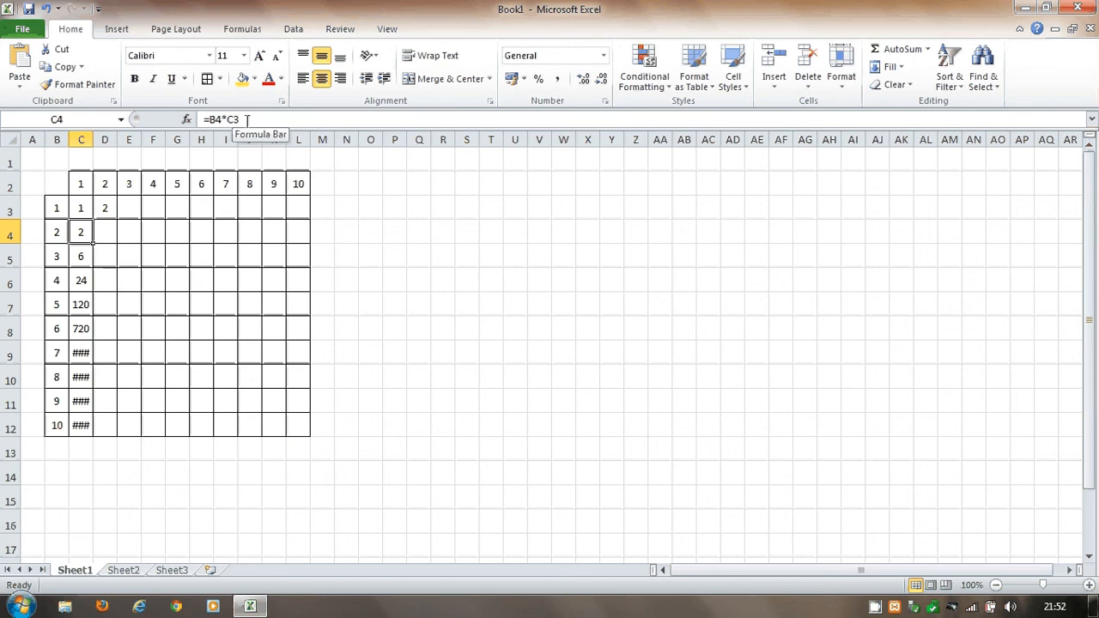
- Enter the label "Relative Addressing" in Q3
left_click(421, 206)
type("Re")
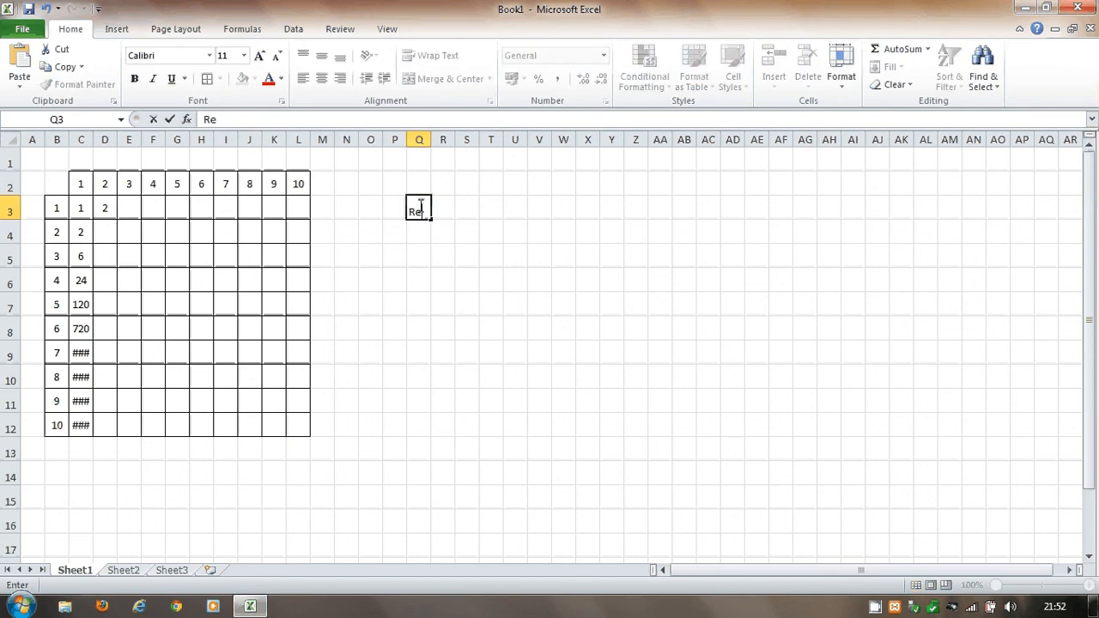
type("lative Add")
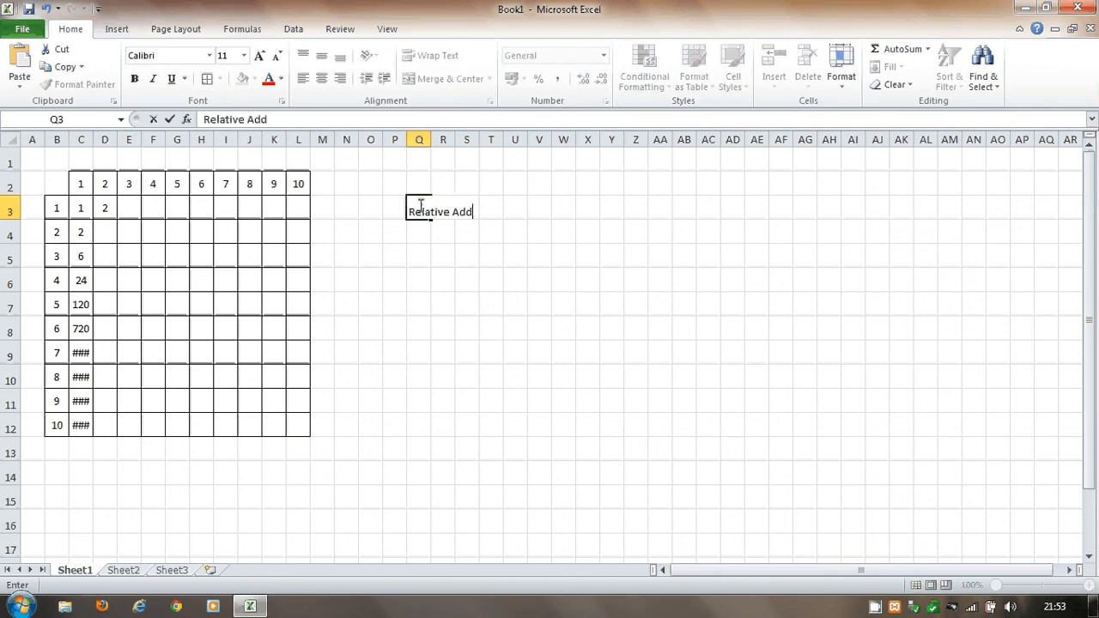
type("ressing")
key("Return")
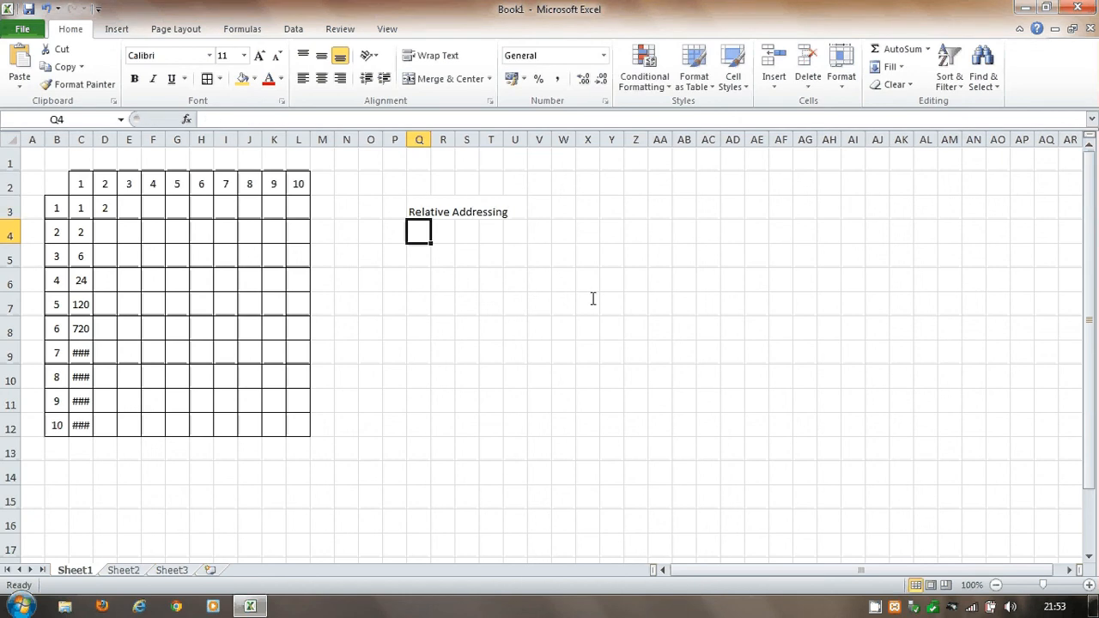
- Enter the numbers 2, 3, 4 and 5 down cells Q5 to Q8
key("Down")
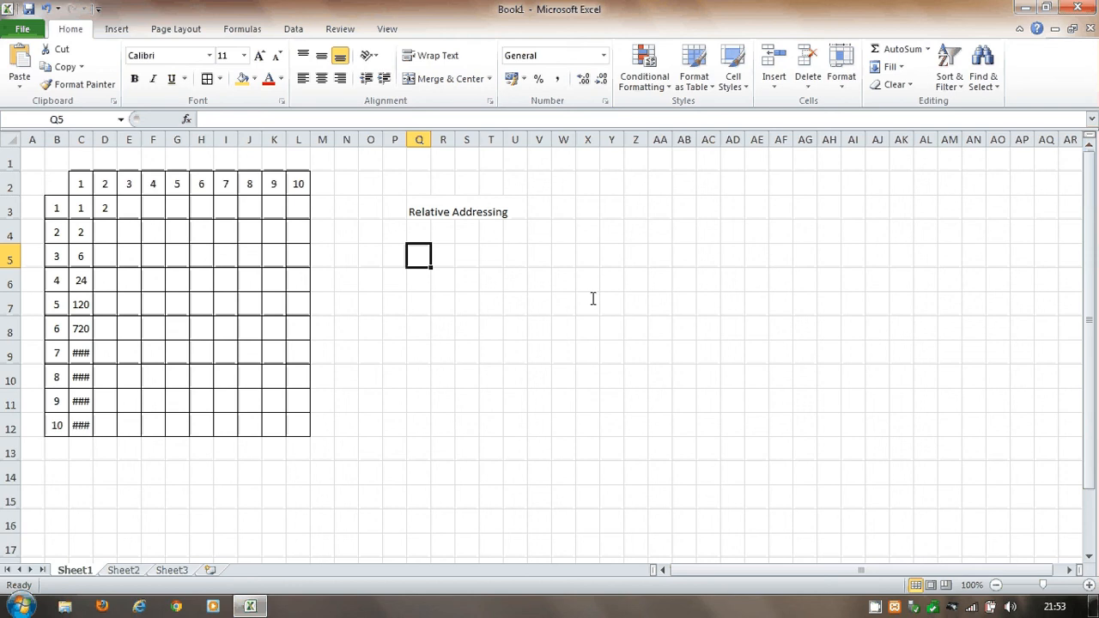
type("2")
key("Return")
type("3")
key("Return")
type("4")
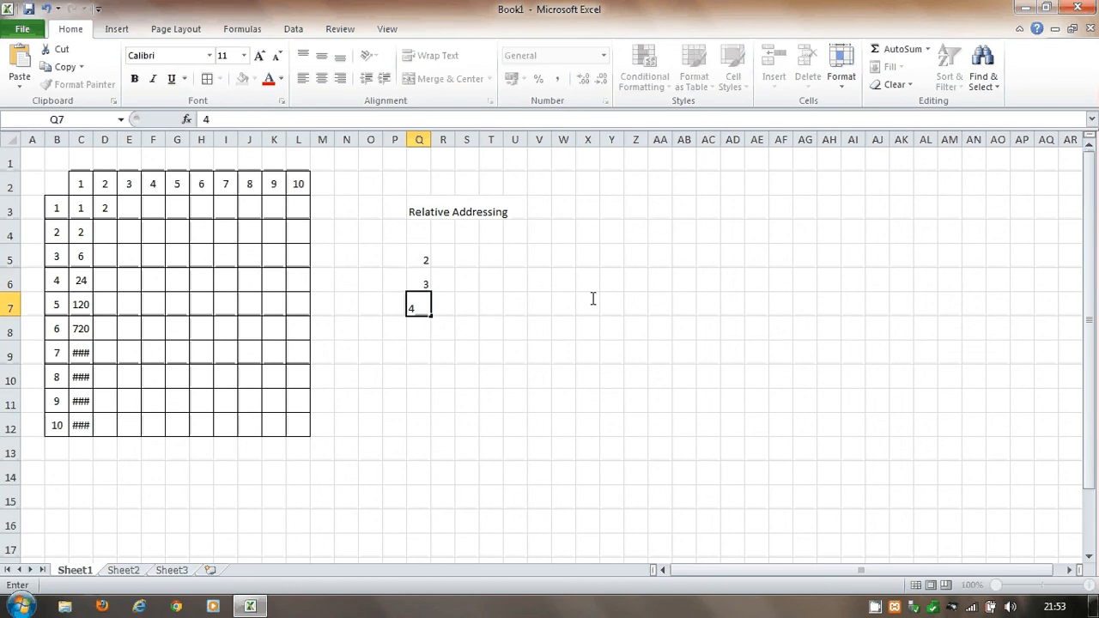
key("Return")
type("5")
key("Return")
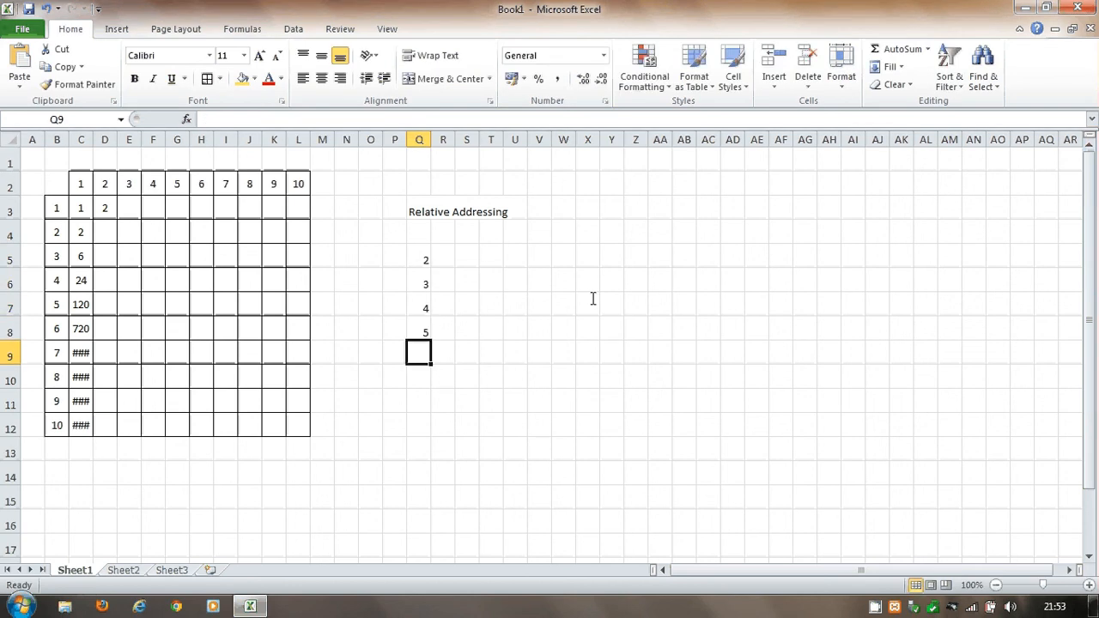
key("Right")
key("Right")
key("Up")
key("Up")
key("Up")
key("Up")
key("Left")
type("3")
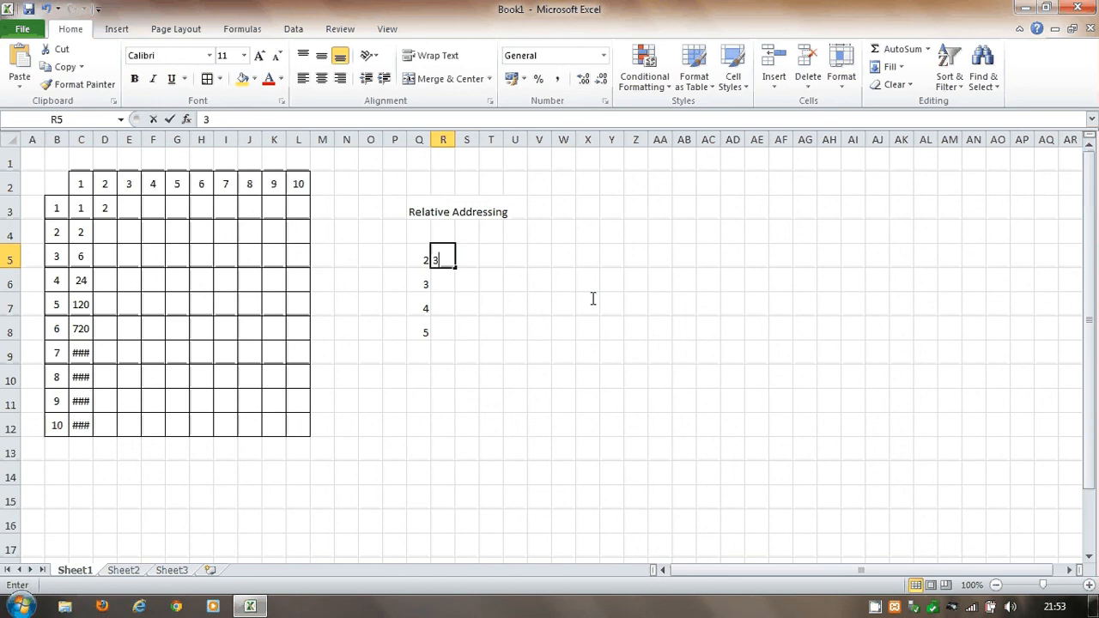
key("Tab")
type("4")
key("Tab")
key("Left")
key("Left")
key("Delete")
key("Right")
key("Delete")
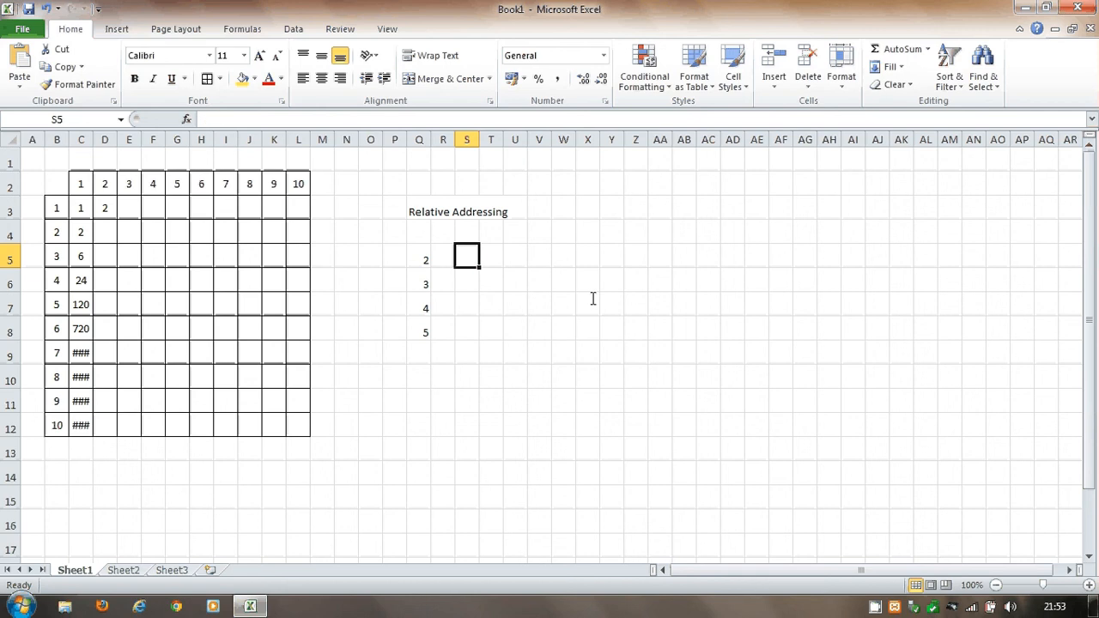
- Enter the letters B, C, D and E across cells S5 to V5
type("B")
key("Right")
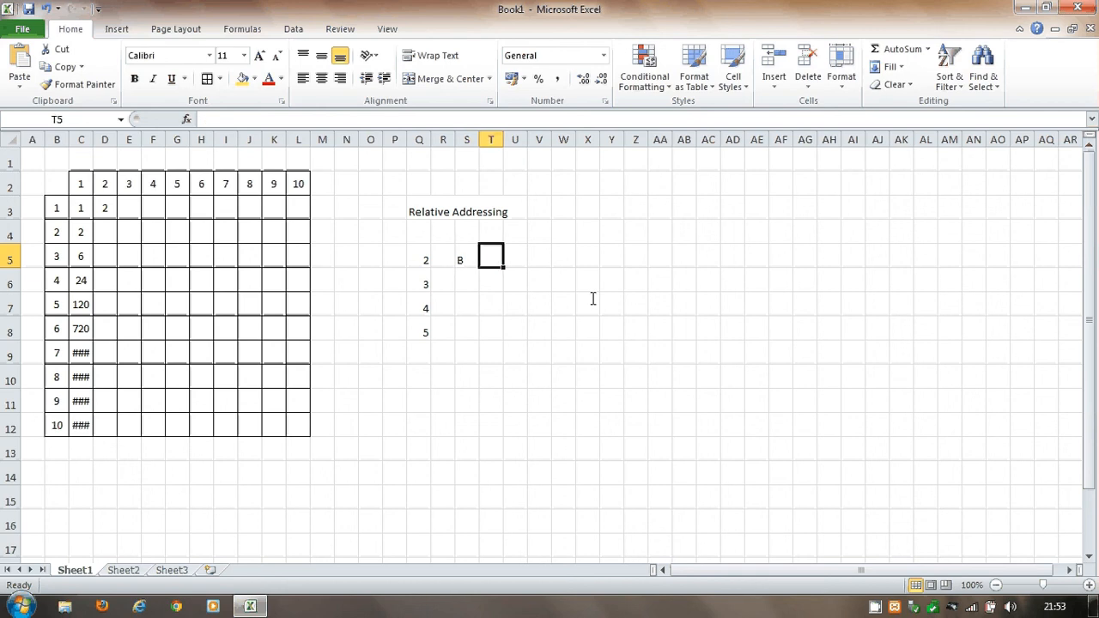
type("C")
key("Right")
type("D")
key("Right")
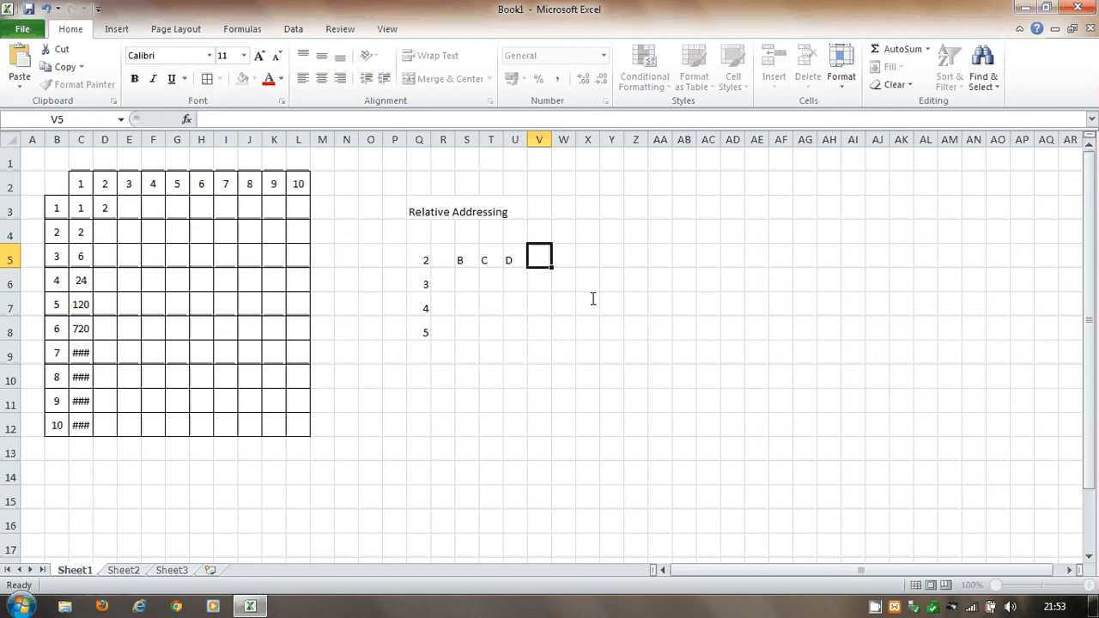
type("E")
key("Right")
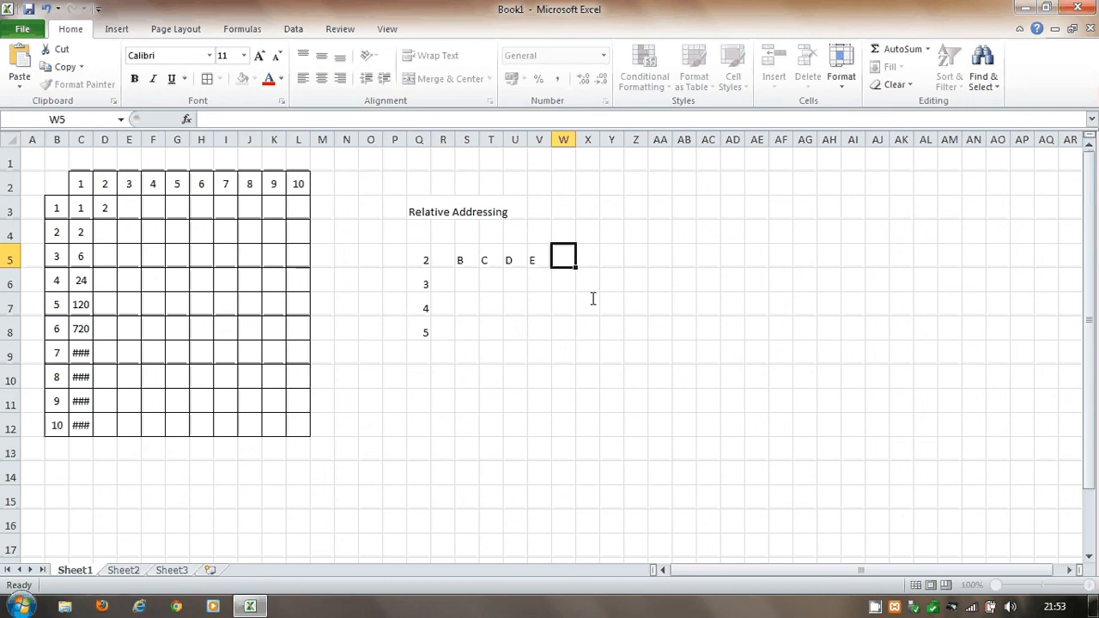
- Clear the example numbers and letters from the range Q5:V8
key("Left")
key("shift+Left")
key("shift+Left")
key("shift+Left")
key("shift+Left")
key("shift+Left")
key("shift+Down")
key("shift+Down")
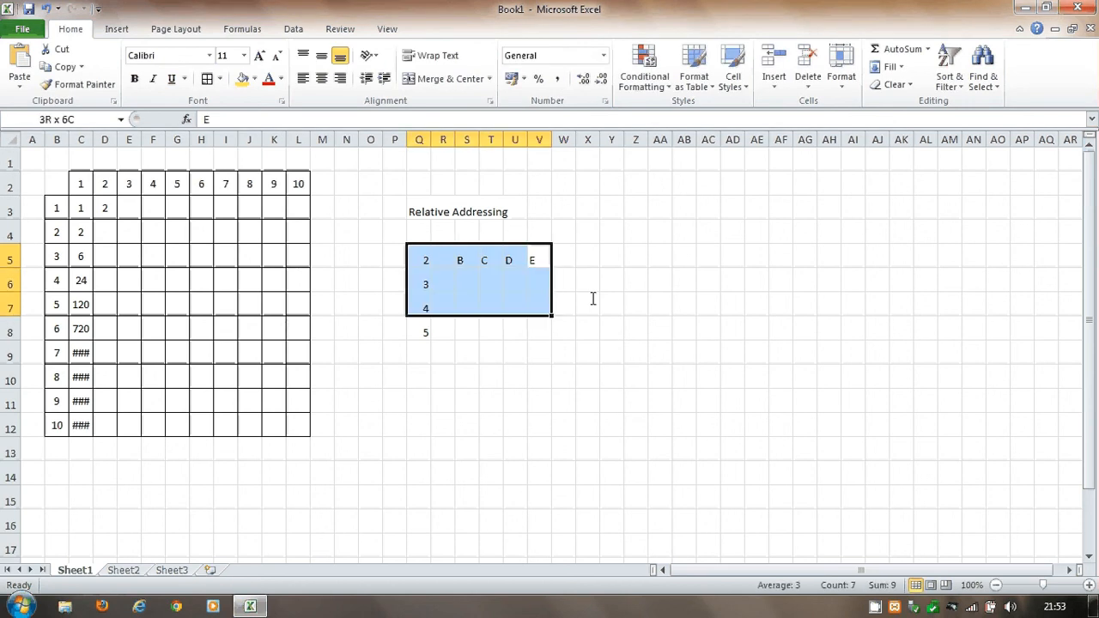
key("shift+Down")
key("Delete")
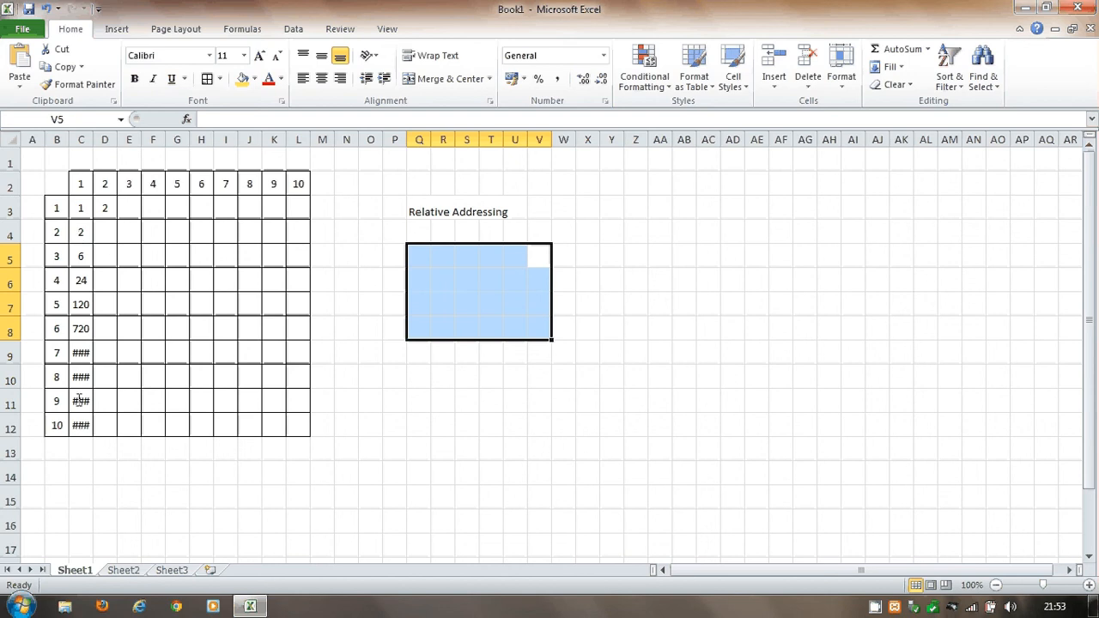
- Examine the formulas in C3 to C6 against the row header values in B3 to B6
left_click(83, 209)
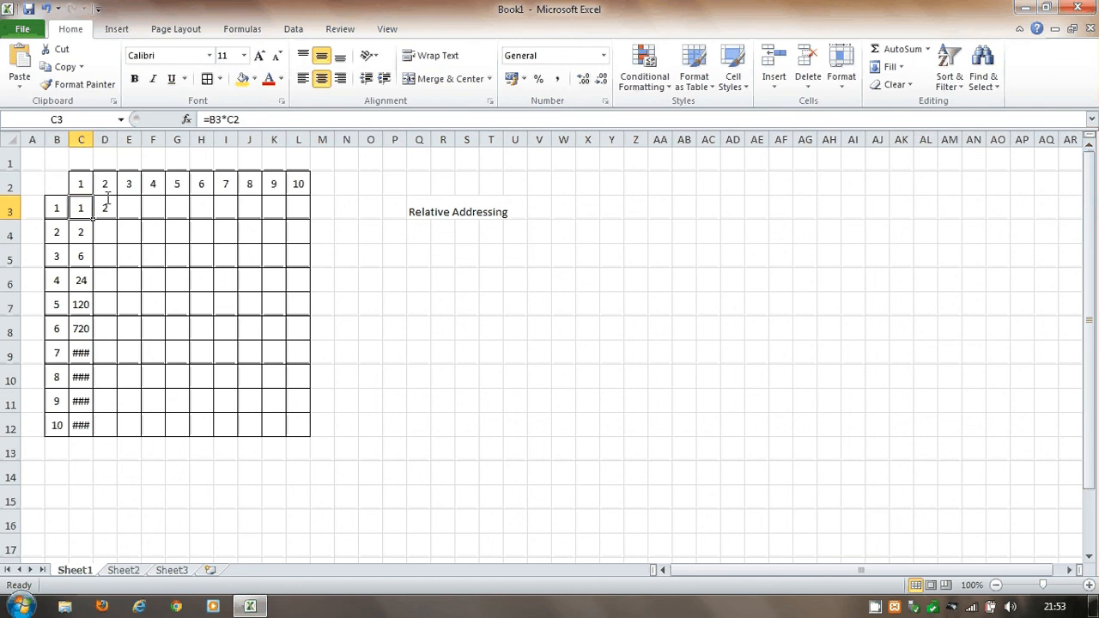
left_click(55, 208)
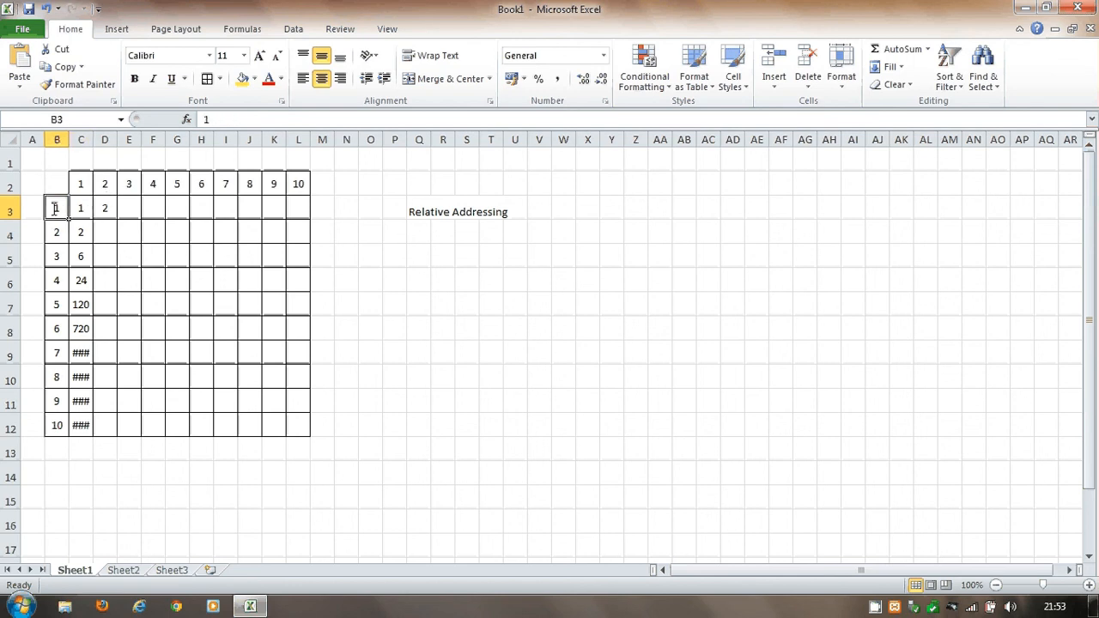
left_click(62, 241)
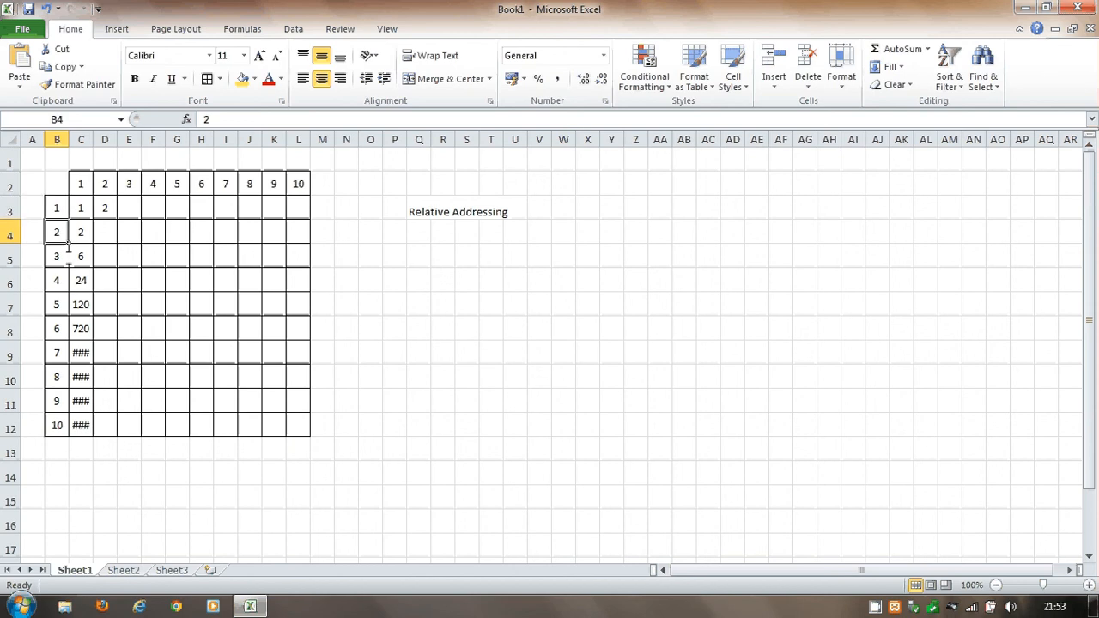
left_click(67, 257)
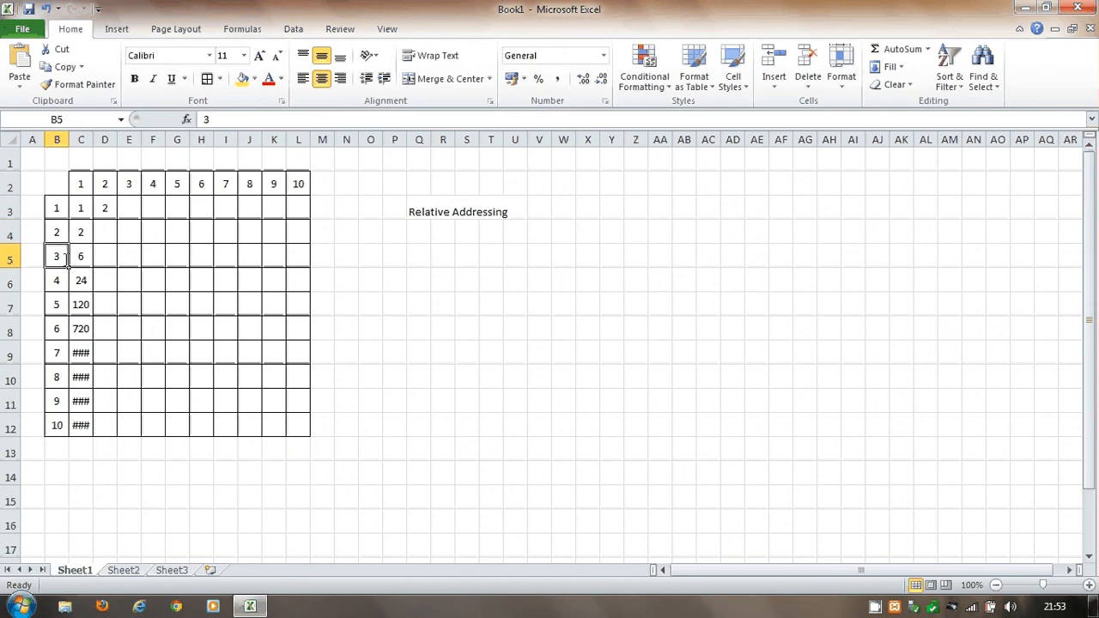
left_click(60, 284)
key("Right")
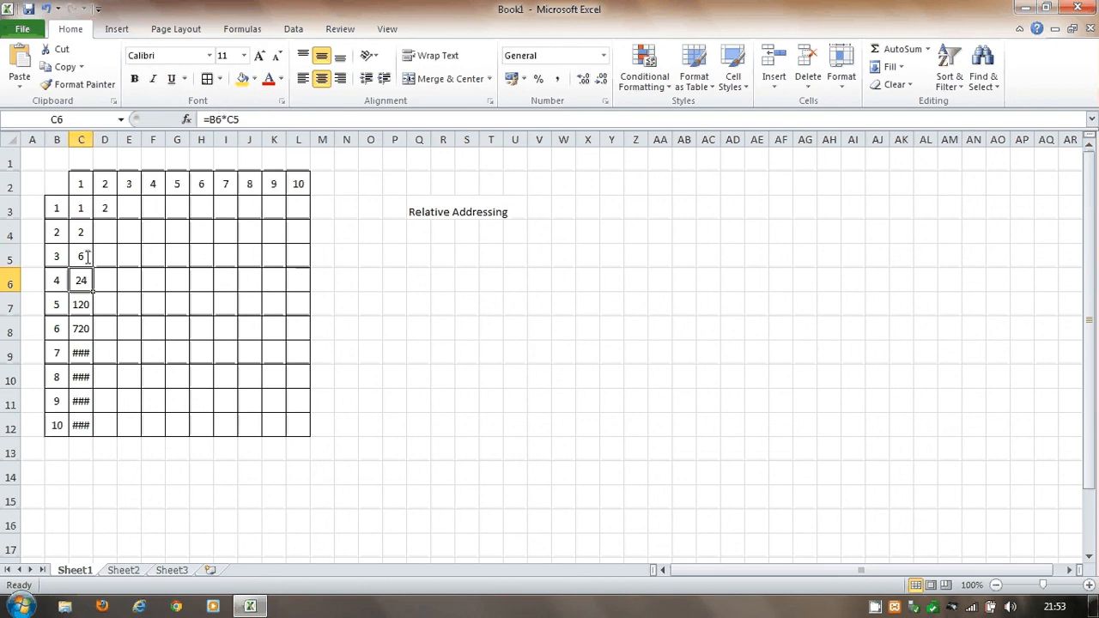
key("Up")
key("Up")
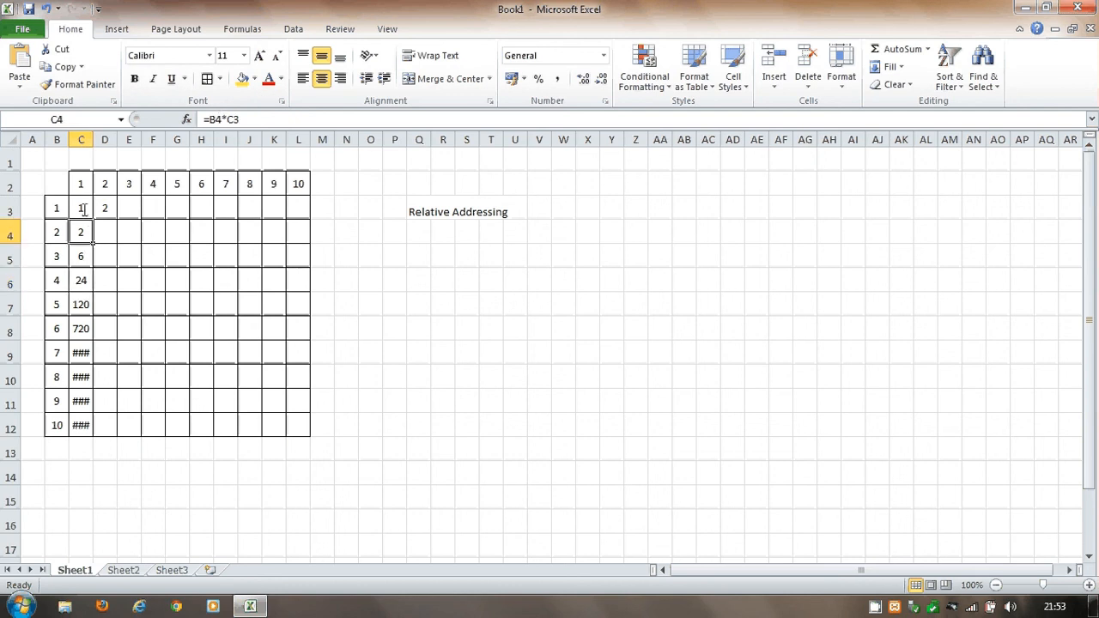
key("Up")
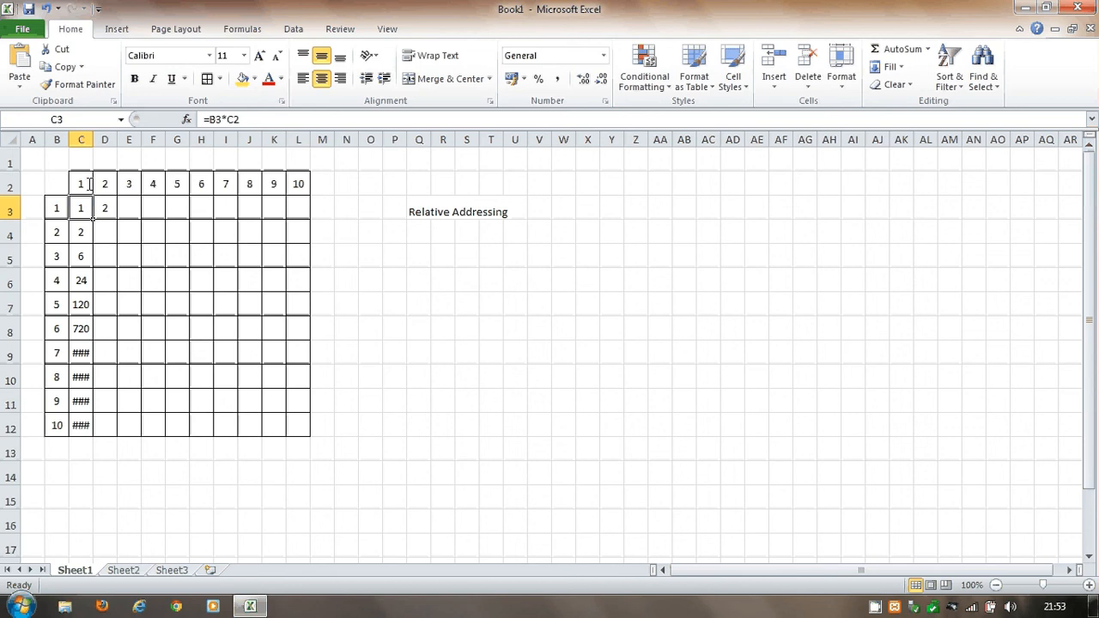
- Compare the references used by the formulas in C3, C4 and C5 with the header cell C2
left_click(90, 183)
left_click(83, 206)
left_click(86, 235)
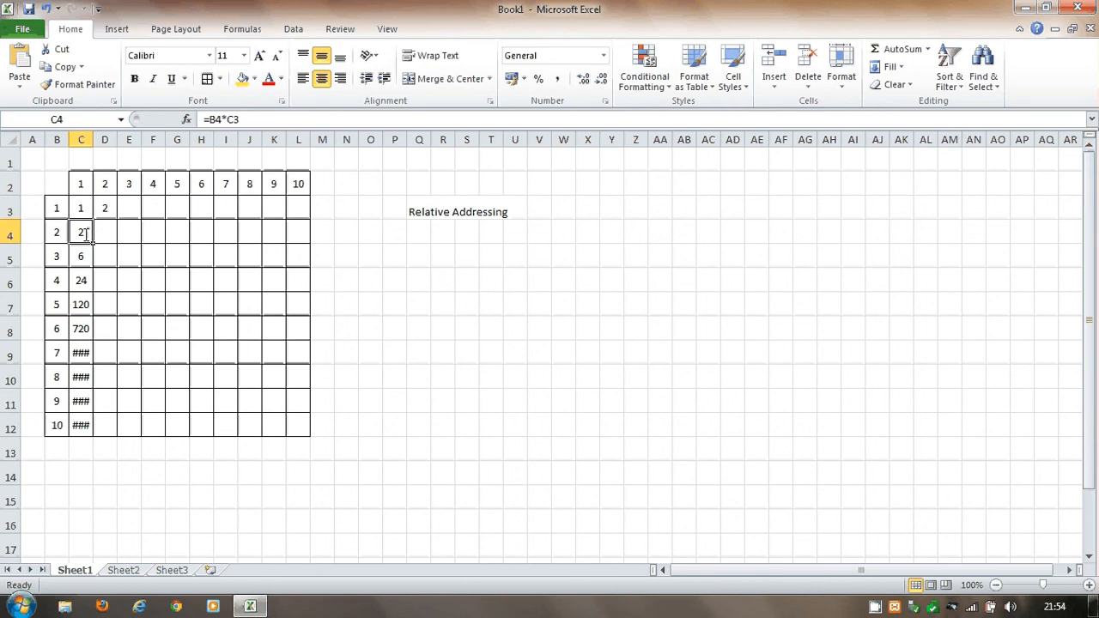
left_click(88, 219)
left_click(87, 228)
left_click(83, 259)
left_click(87, 217)
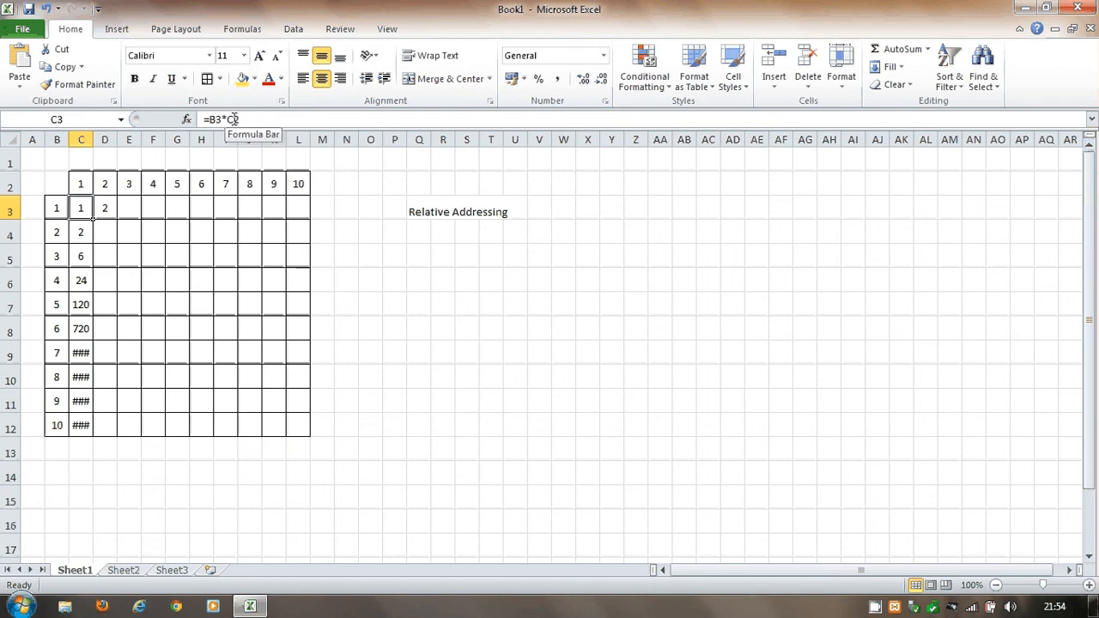
left_click(84, 232)
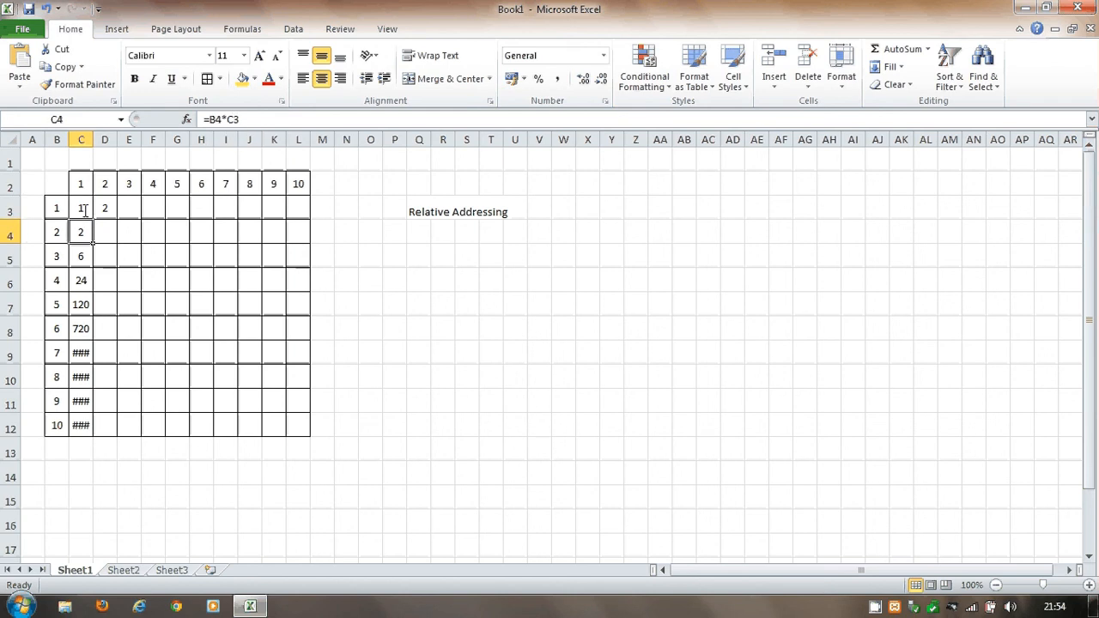
- Lock the row of the second reference in C3 so the formula reads =B3*C$2, and fill it down through C12
left_click(85, 210)
left_click(234, 121)
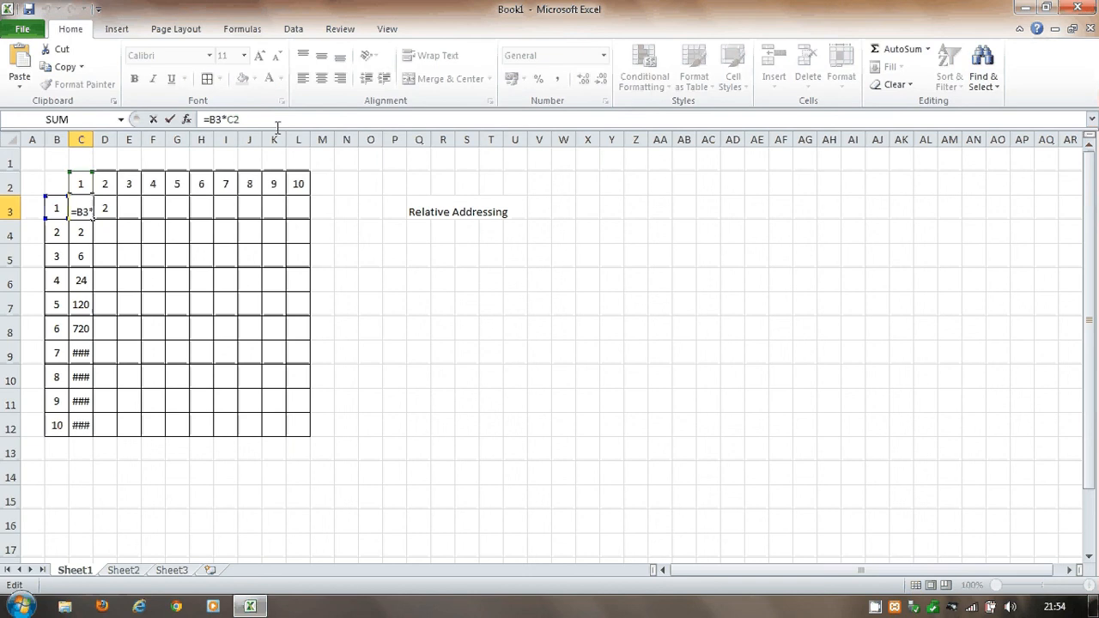
left_click(277, 127)
key("Left")
type("$")
key("Return")
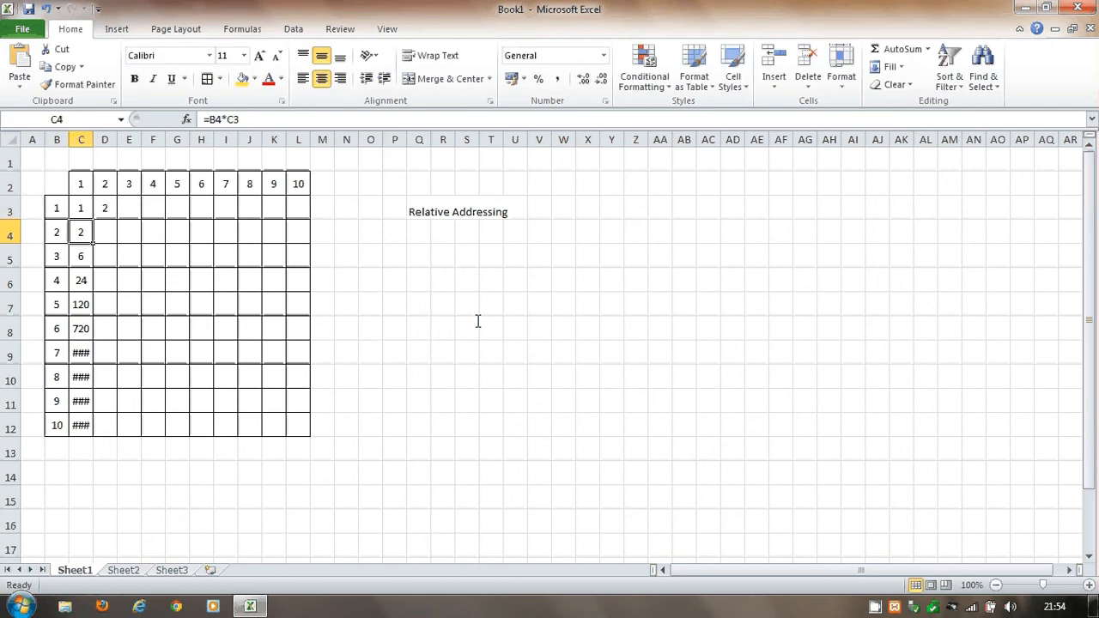
left_click(87, 208)
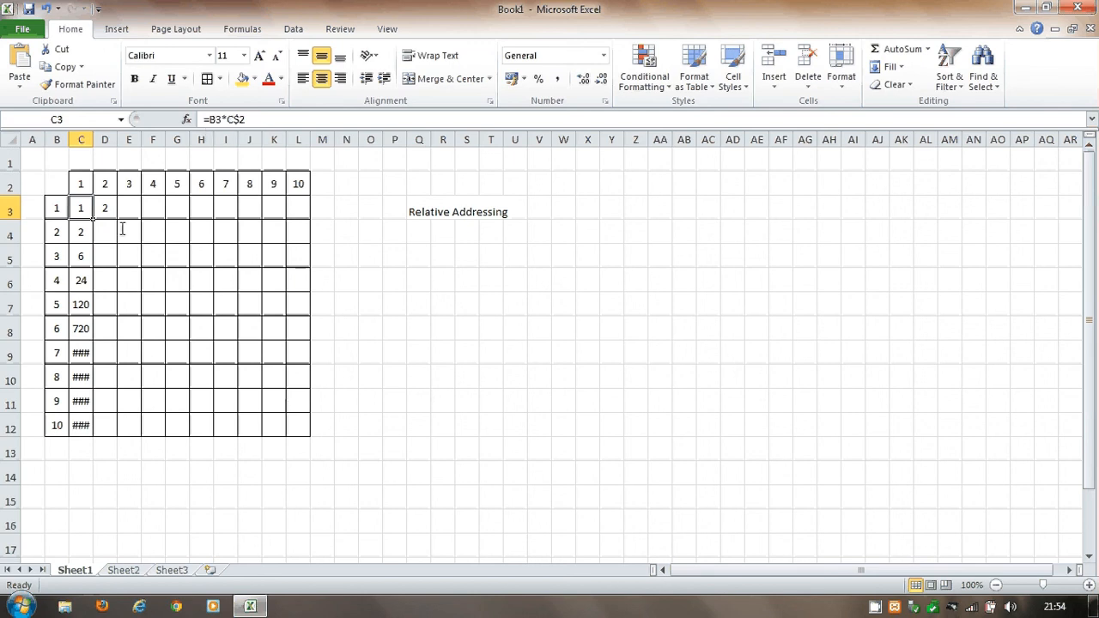
left_click_drag(93, 221, 95, 437)
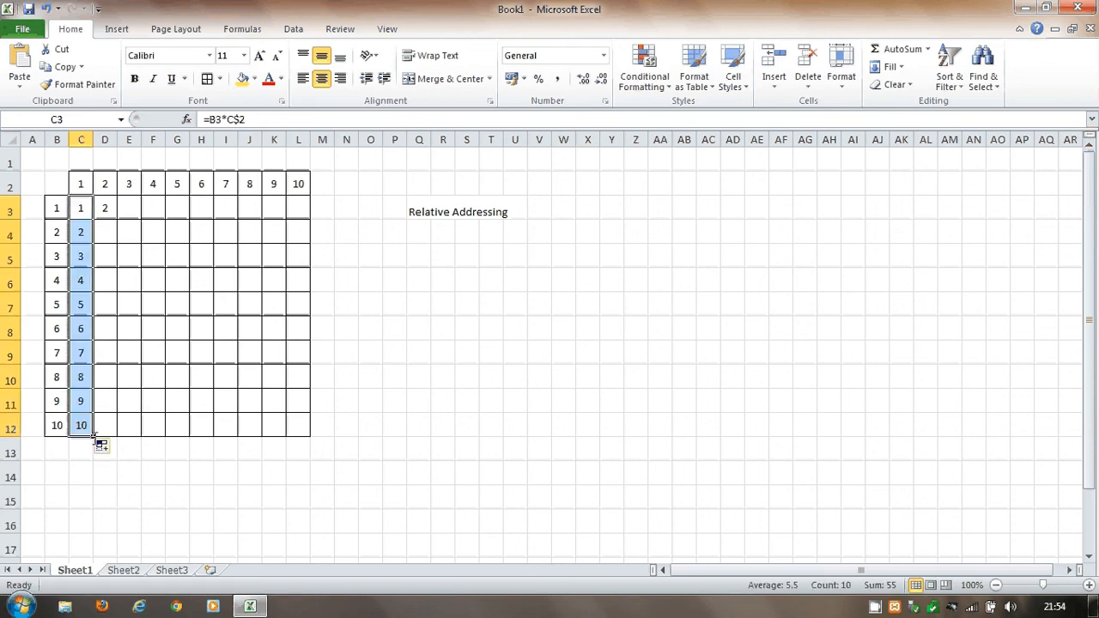
- Inspect the copied formulas in C3, C4 and C12 to compare their locked and relative references
left_click(82, 211)
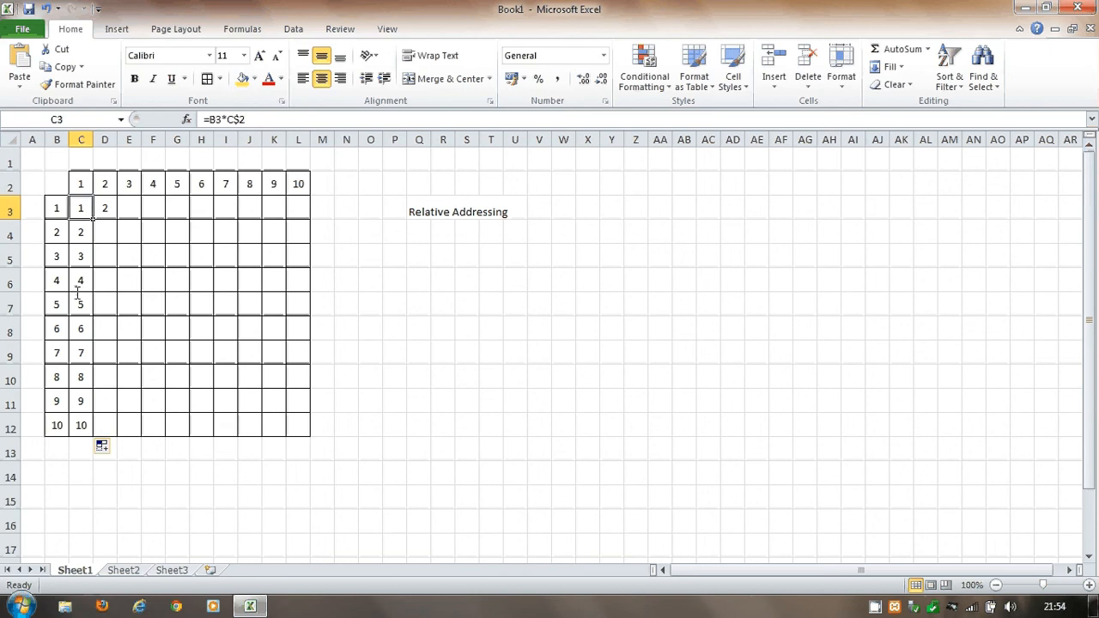
left_click(87, 231)
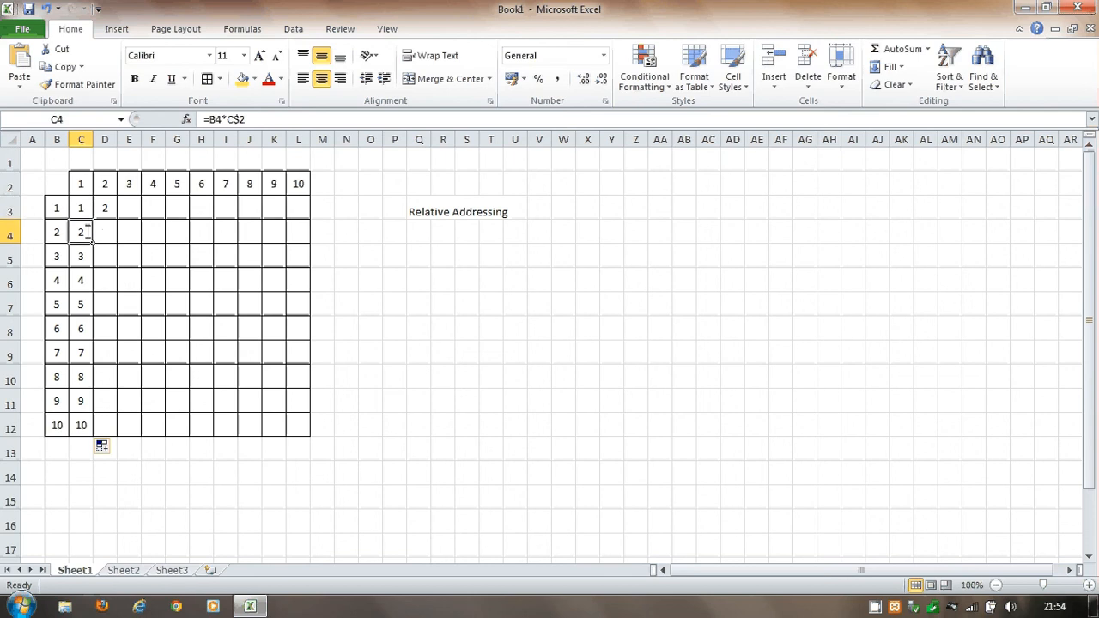
left_click(86, 209)
left_click(84, 240)
left_click(224, 120)
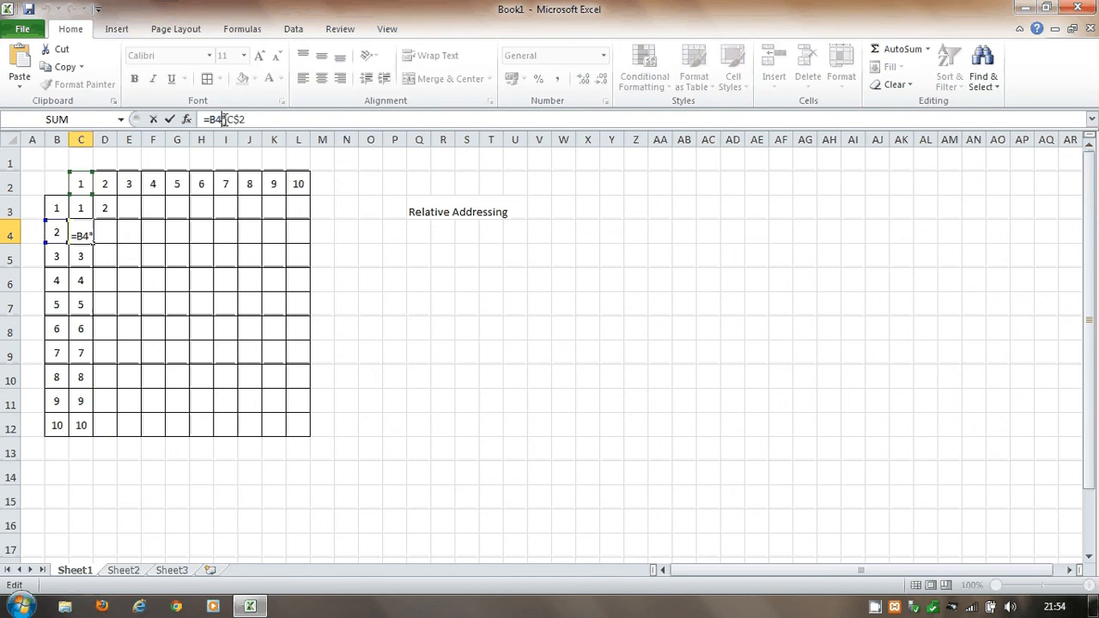
key("Escape")
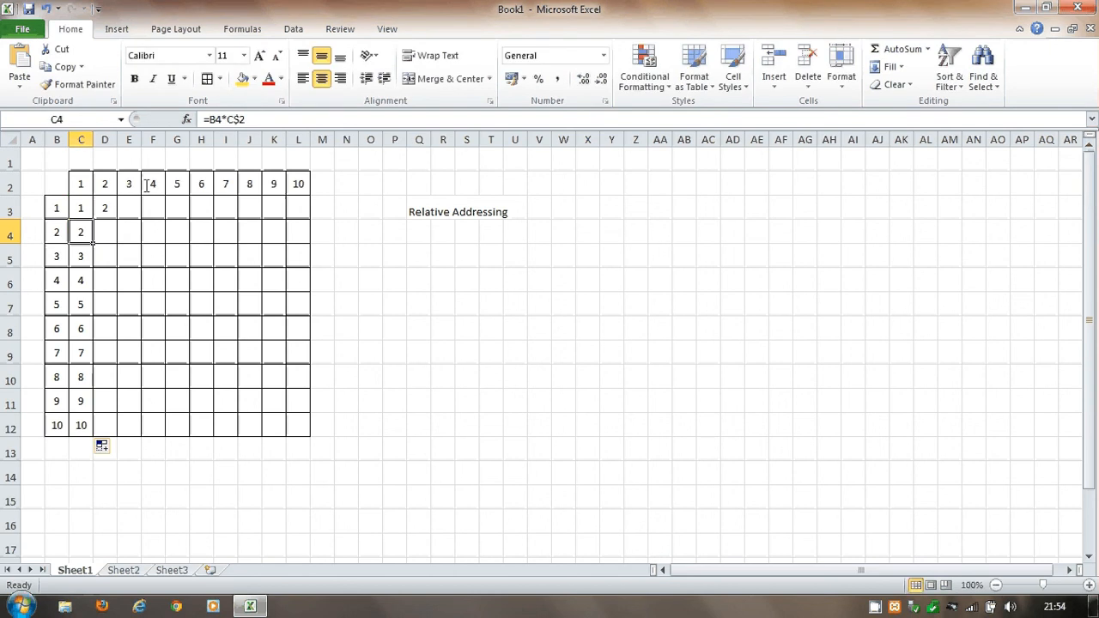
left_click(84, 421)
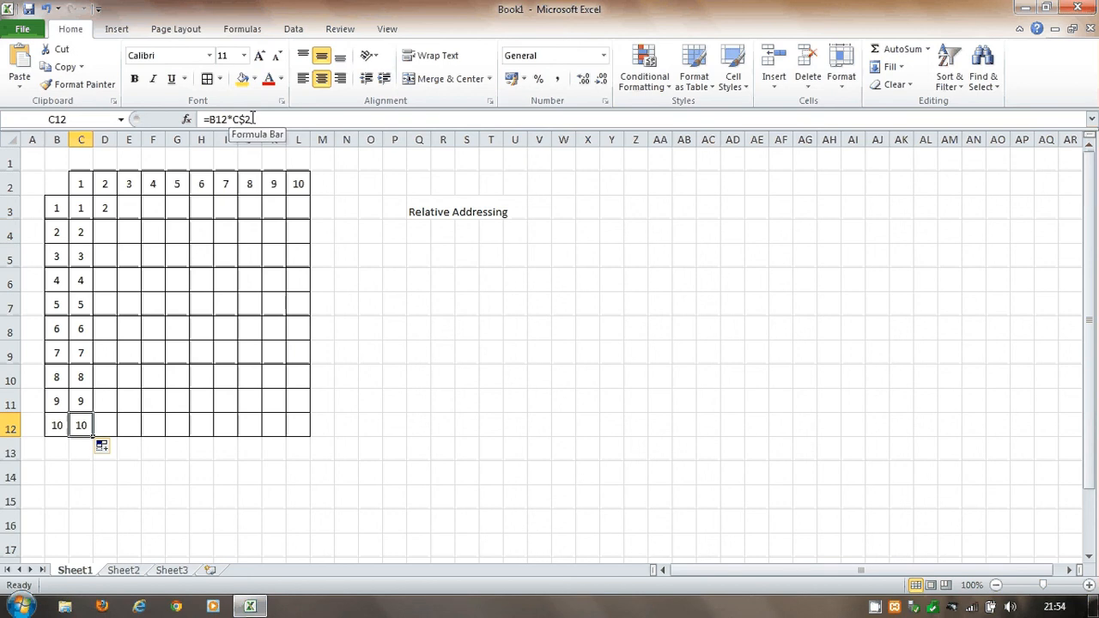
- Fill the formulas in C3:C12 across the table through column L
left_click(81, 208)
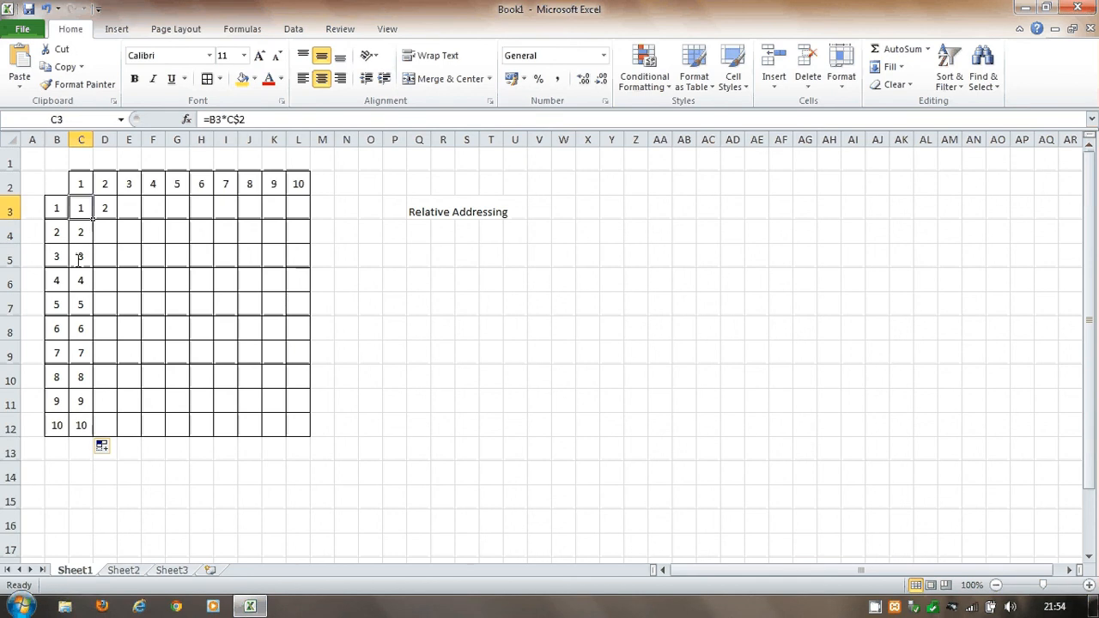
left_click(77, 435, "shift")
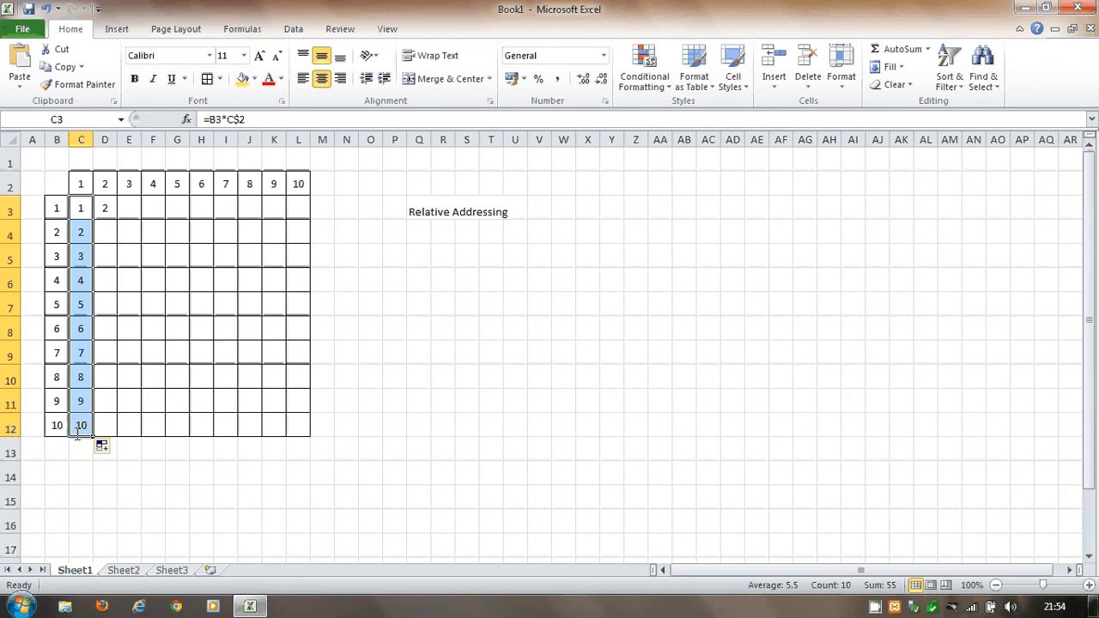
left_click_drag(93, 431, 308, 438)
left_click(394, 377)
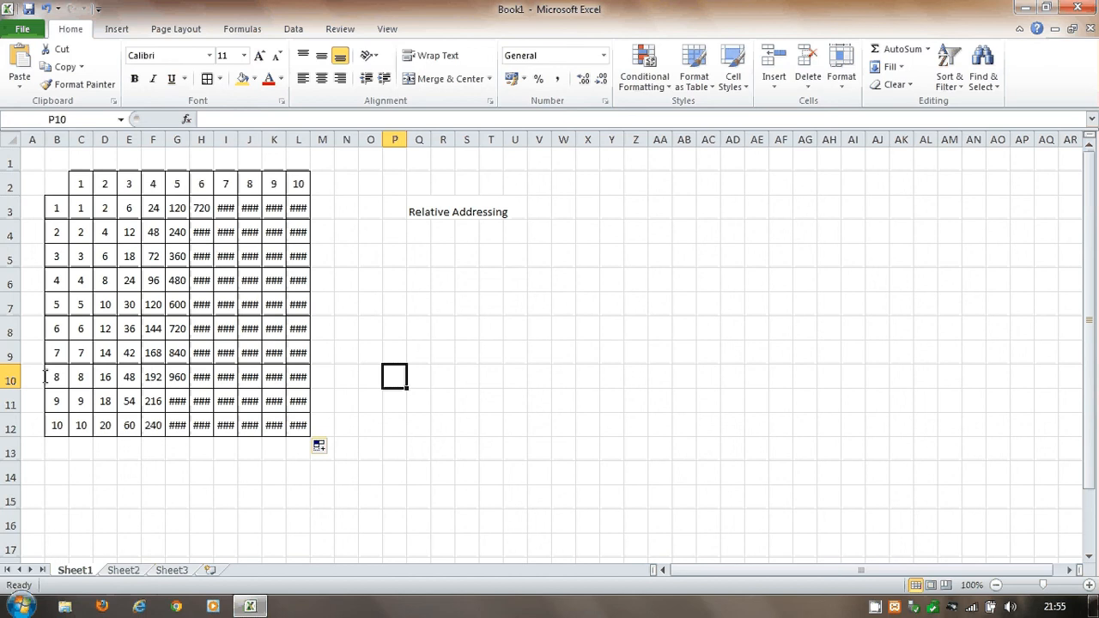
- Inspect the formulas in G10, C3 and D3 to check which column their first reference uses
left_click(177, 377)
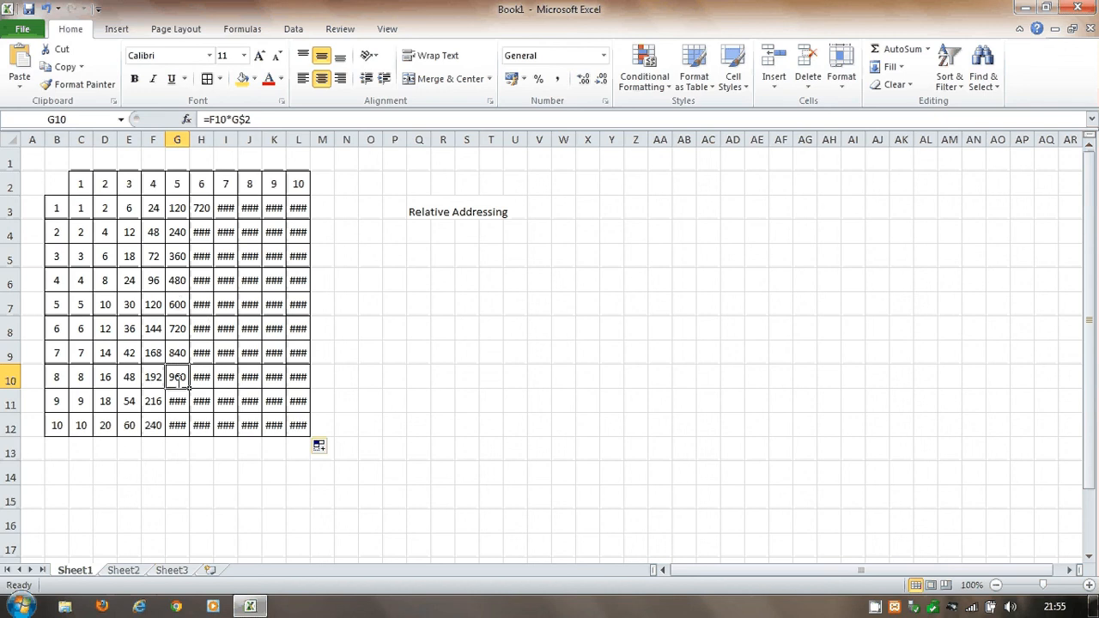
left_click(81, 211)
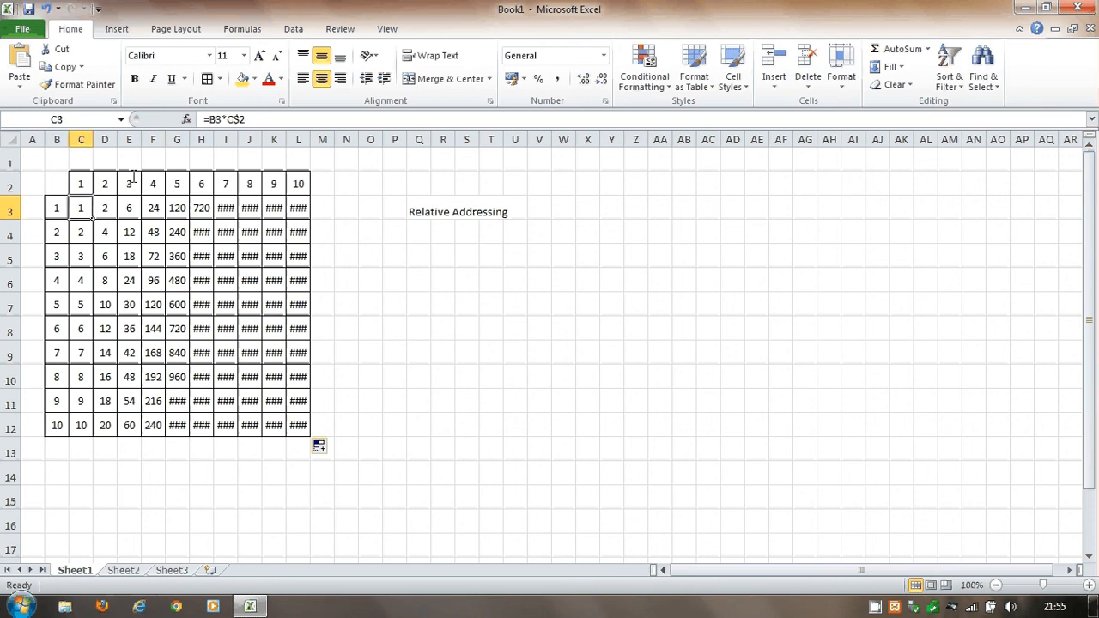
left_click(219, 119)
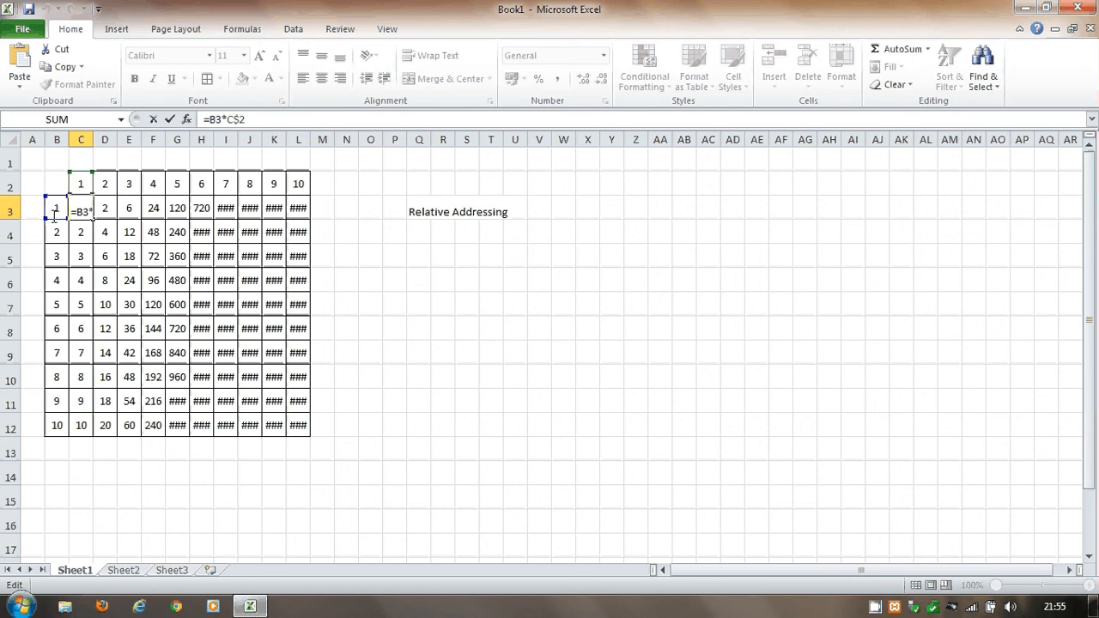
key("Escape")
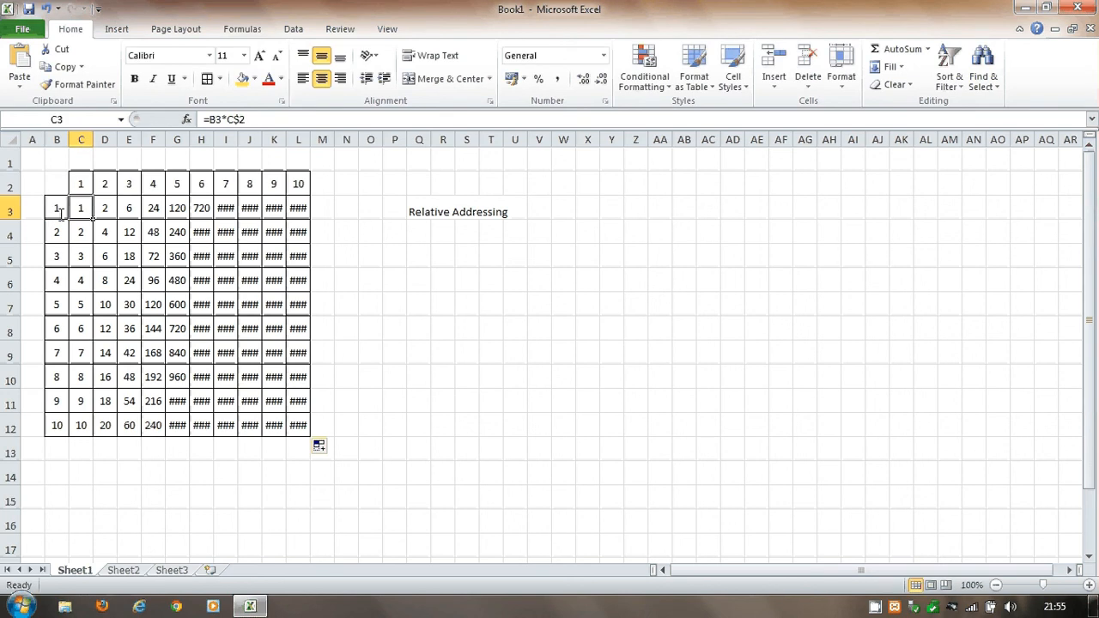
key("Right")
key("F2")
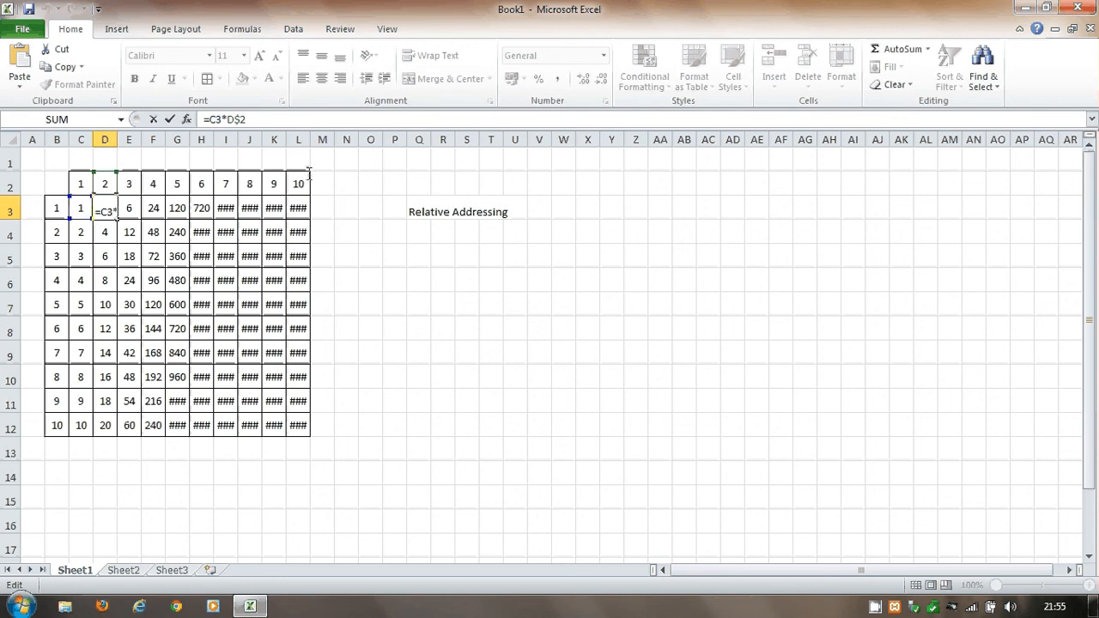
key("ctrl+Return")
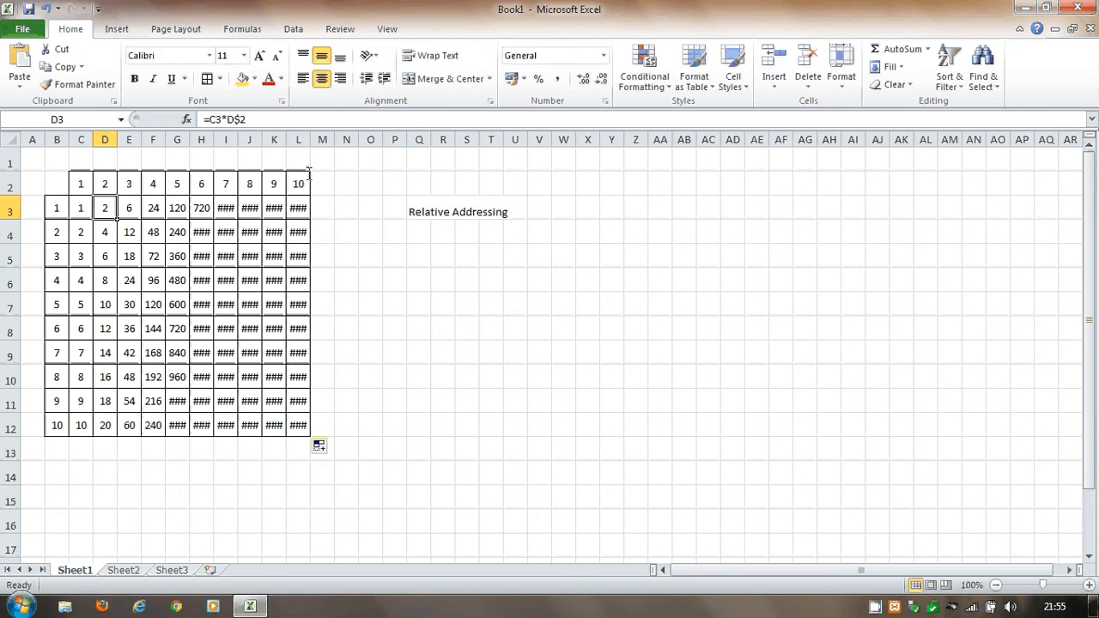
- Lock the column of the first reference in C3 so the formula reads =$B3*C$2
left_click(81, 208)
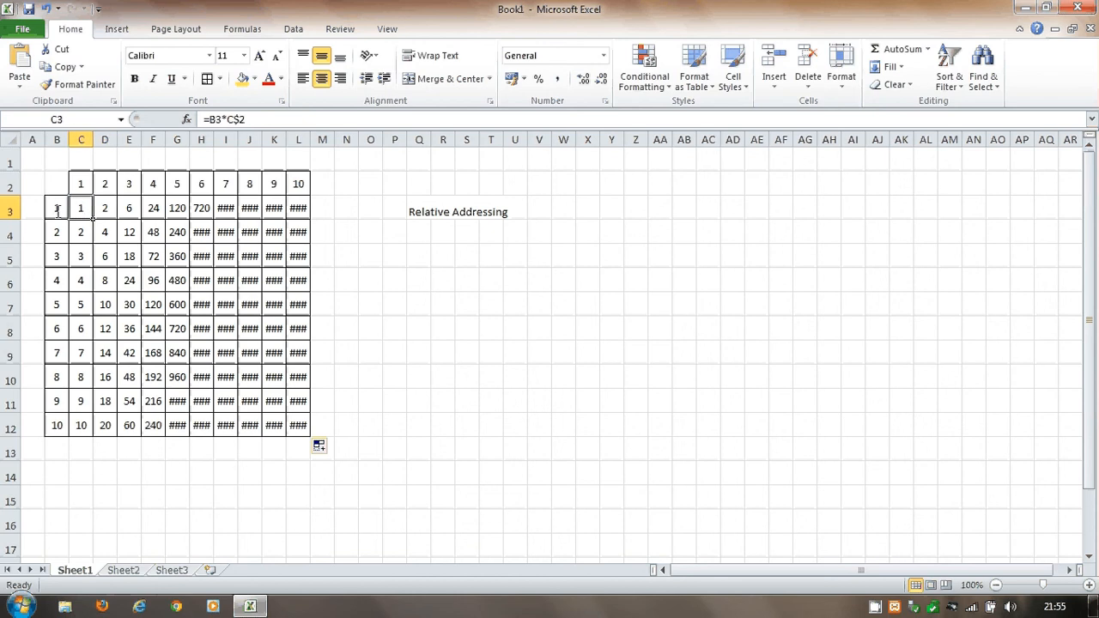
left_click(211, 120)
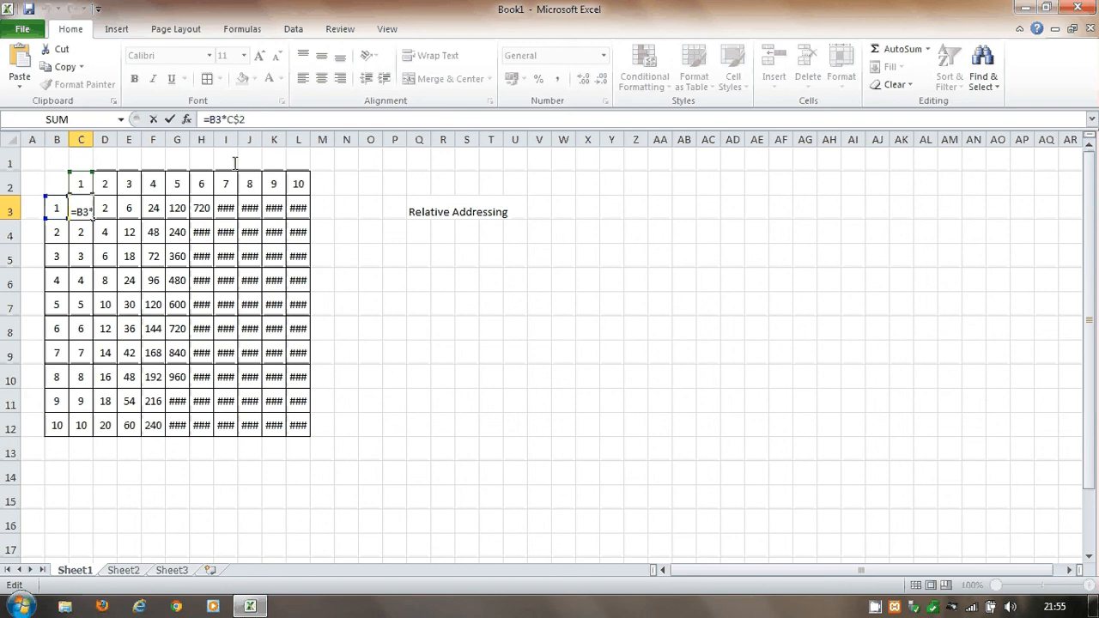
type("$")
key("Return")
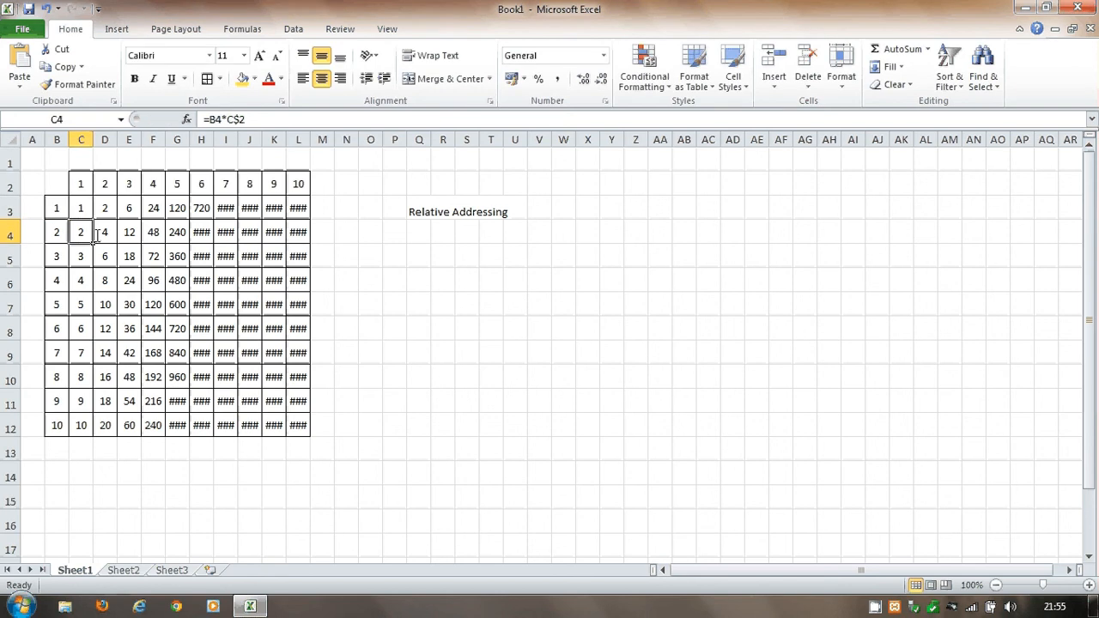
- Fill the formula in C3 down and across the whole table range C3:L12
left_click(85, 207)
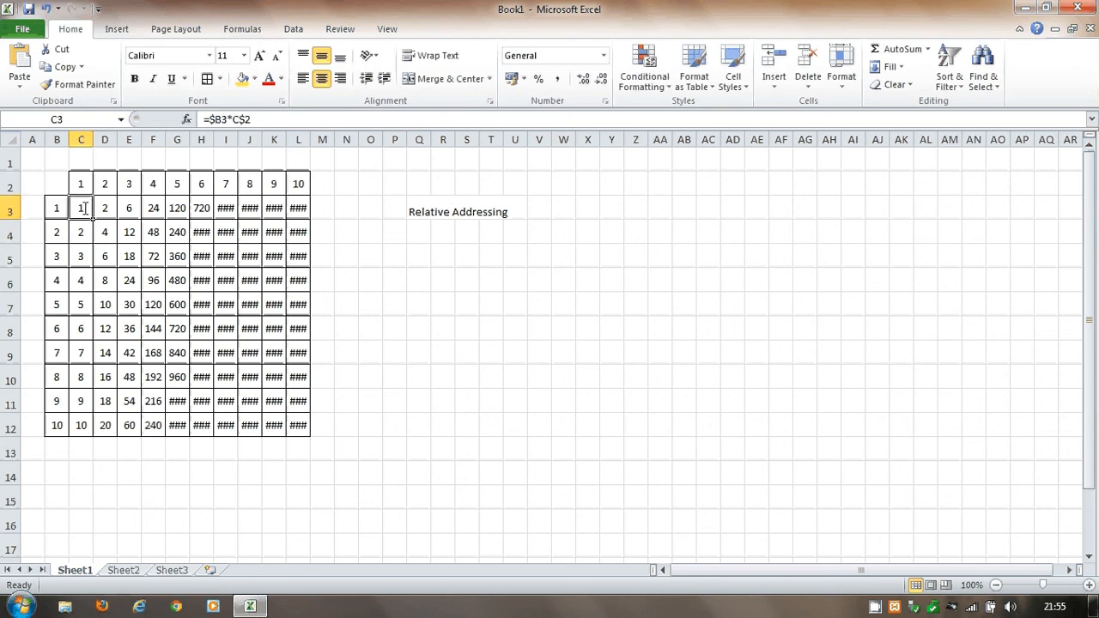
left_click_drag(93, 220, 308, 434)
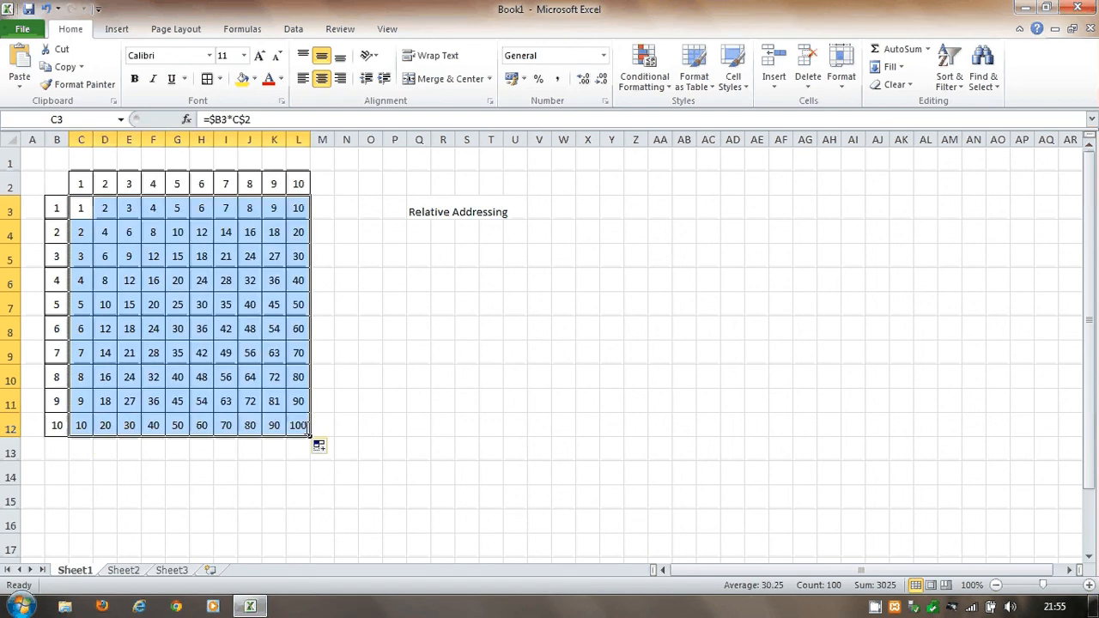
left_click(90, 215)
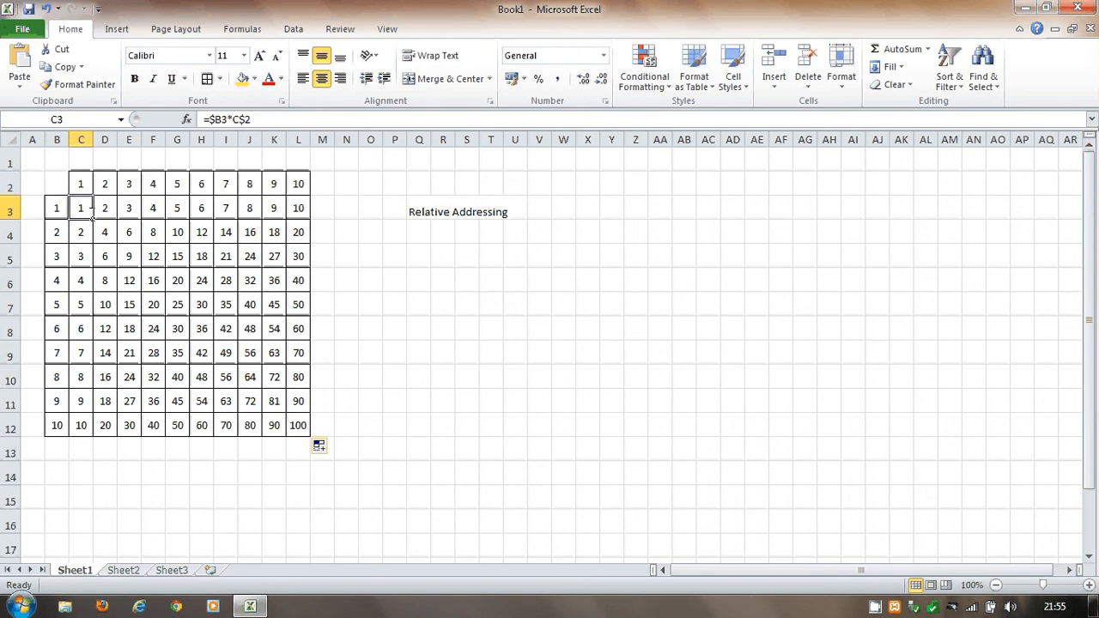
left_click_drag(91, 218, 307, 437)
left_click(389, 383)
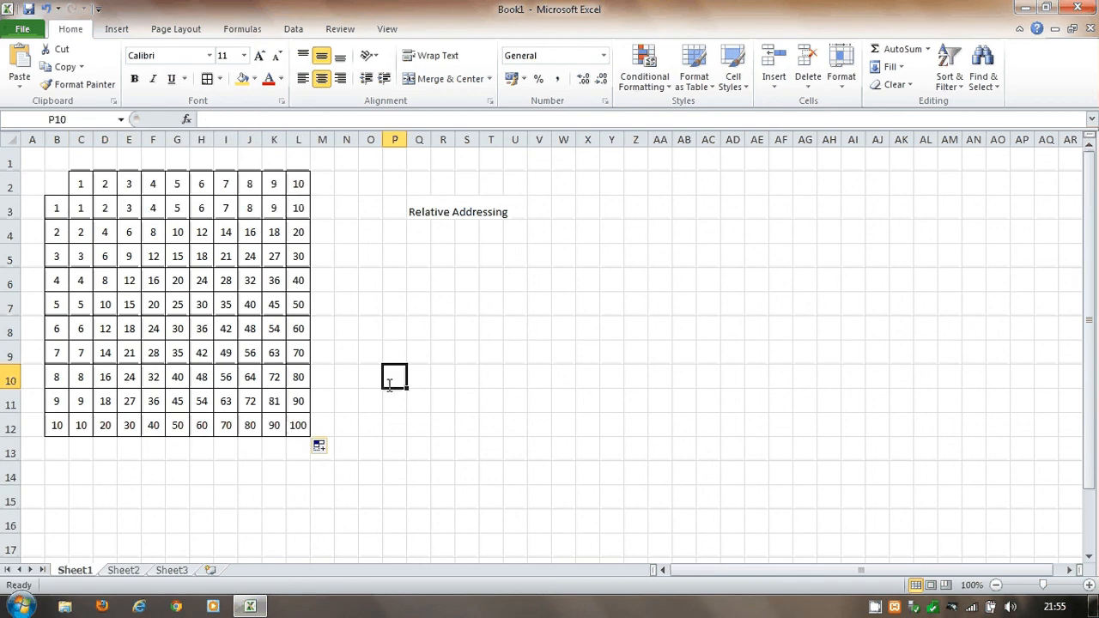
- Enter the label "Absolute Addressing" in cell Q5, below the Relative Addressing label
left_click(419, 257)
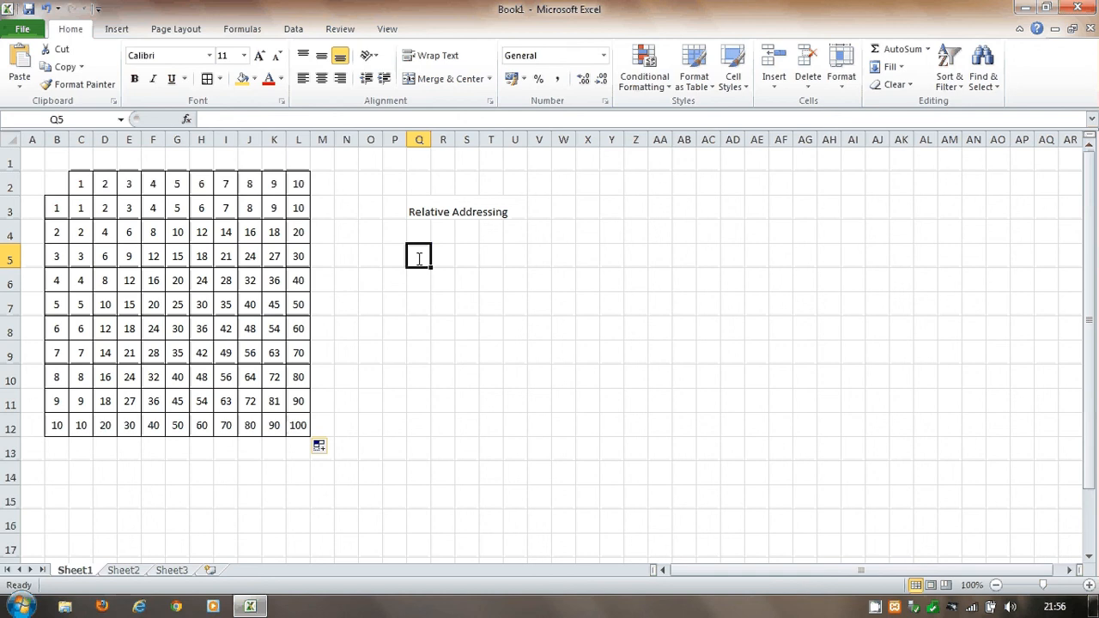
type("aBSOLute ")
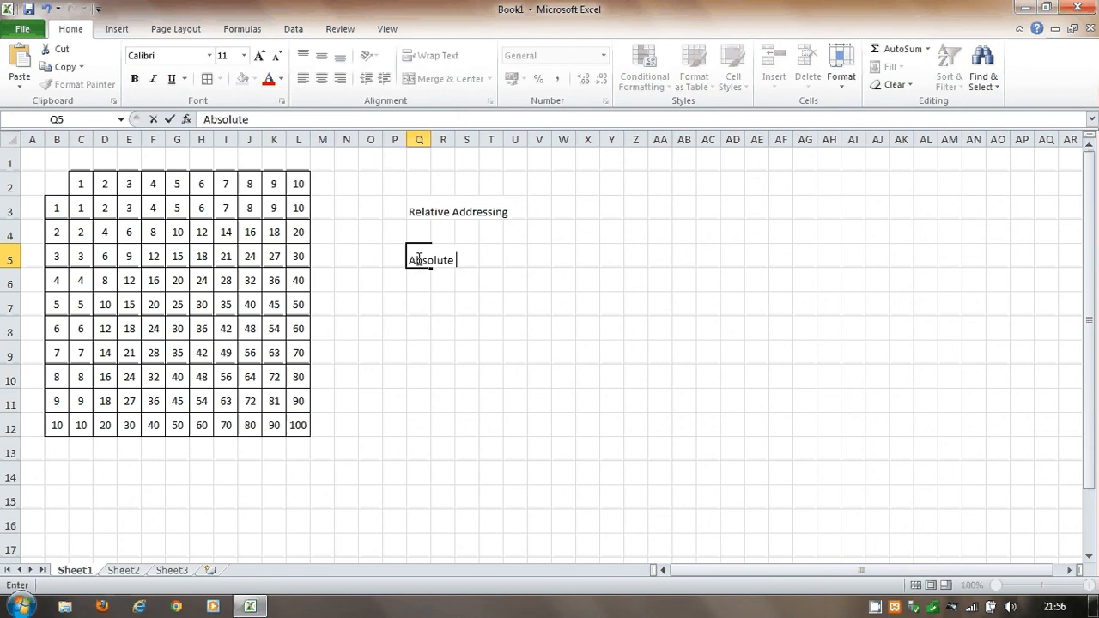
type("aDDRESSIN")
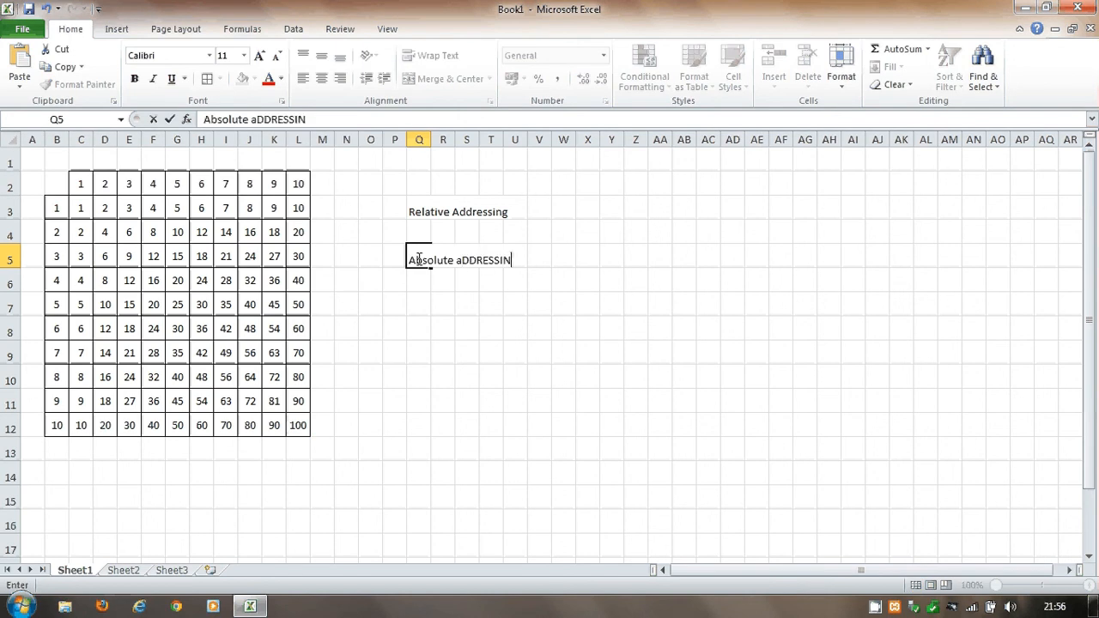
key("BackSpace")
key("BackSpace")
key("BackSpace")
key("BackSpace")
key("BackSpace")
key("BackSpace")
key("BackSpace")
key("BackSpace")
key("BackSpace")
type("Ad")
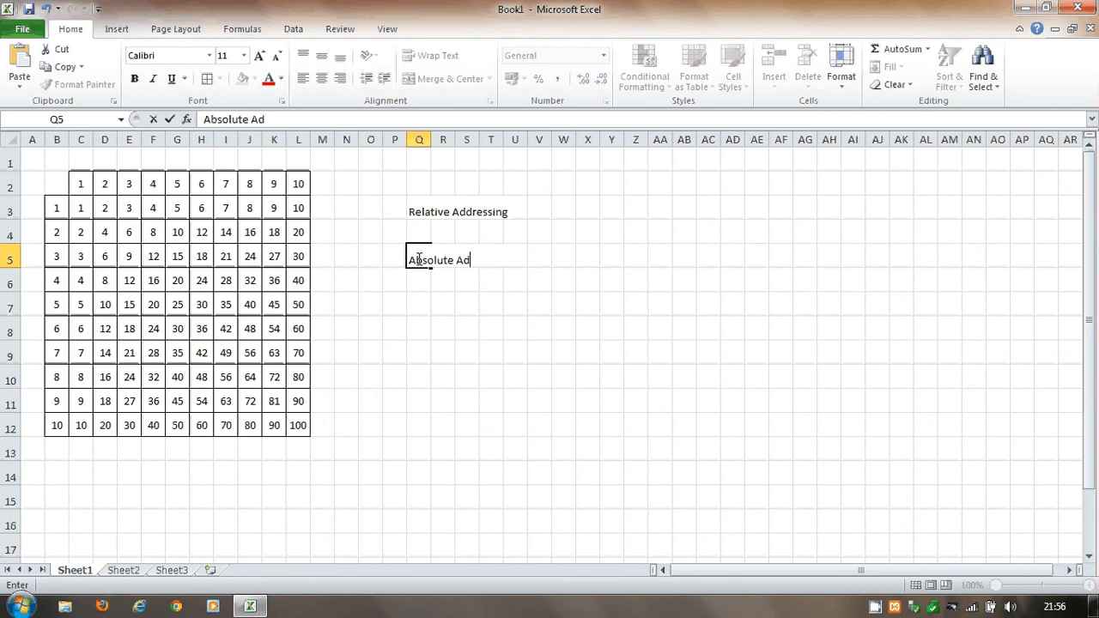
type("dressing")
key("Return")
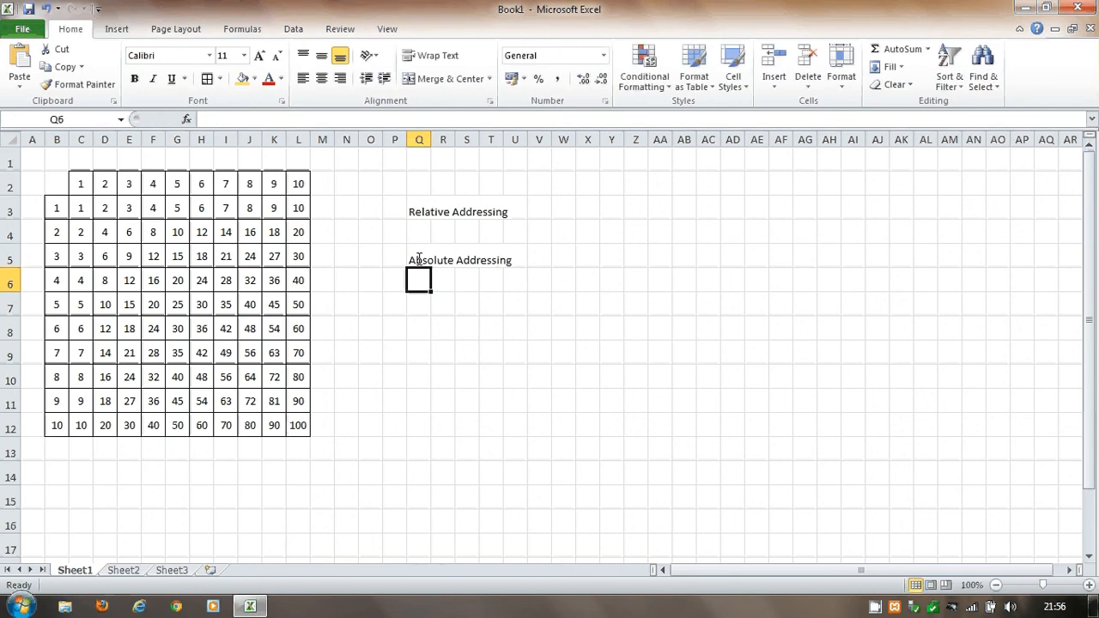
- Enter a $ sign in V5, beside the Absolute Addressing label
left_click(546, 260)
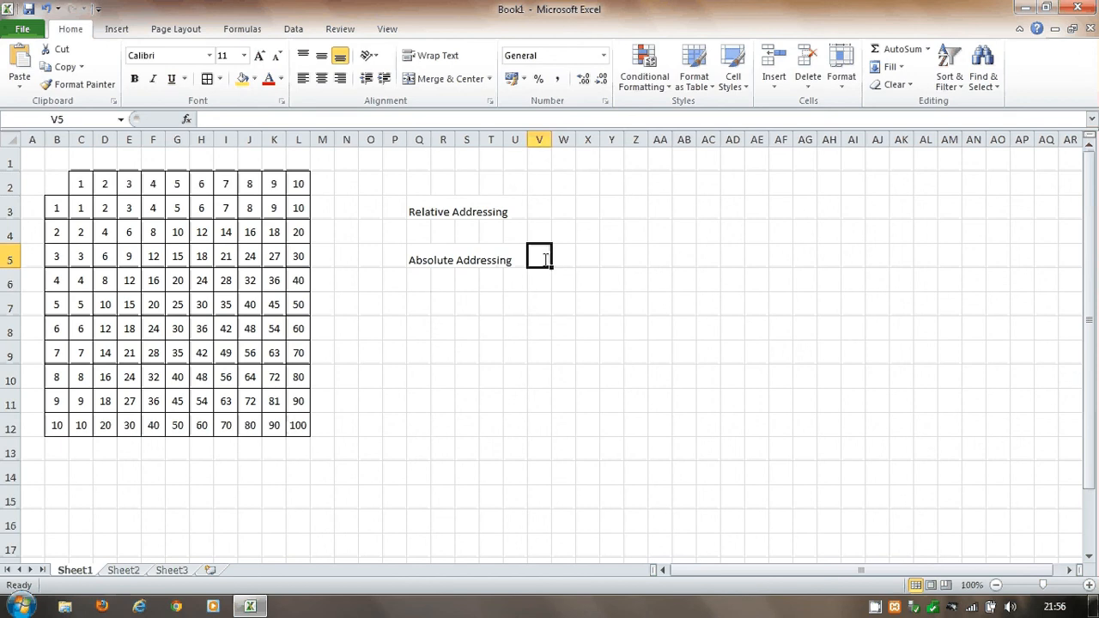
type("$")
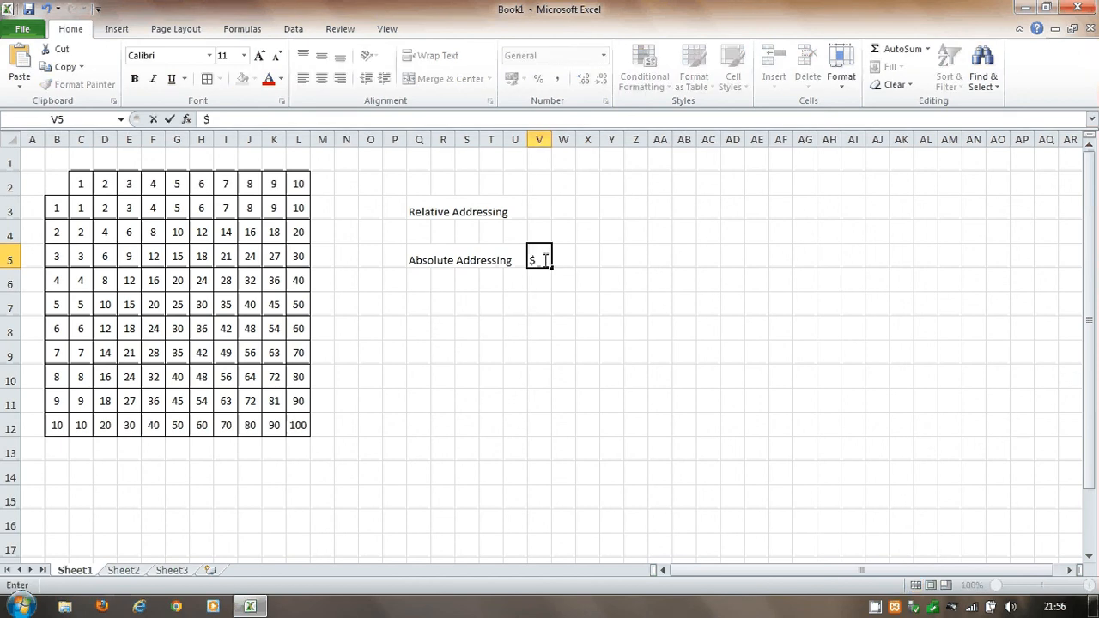
left_click(573, 350)
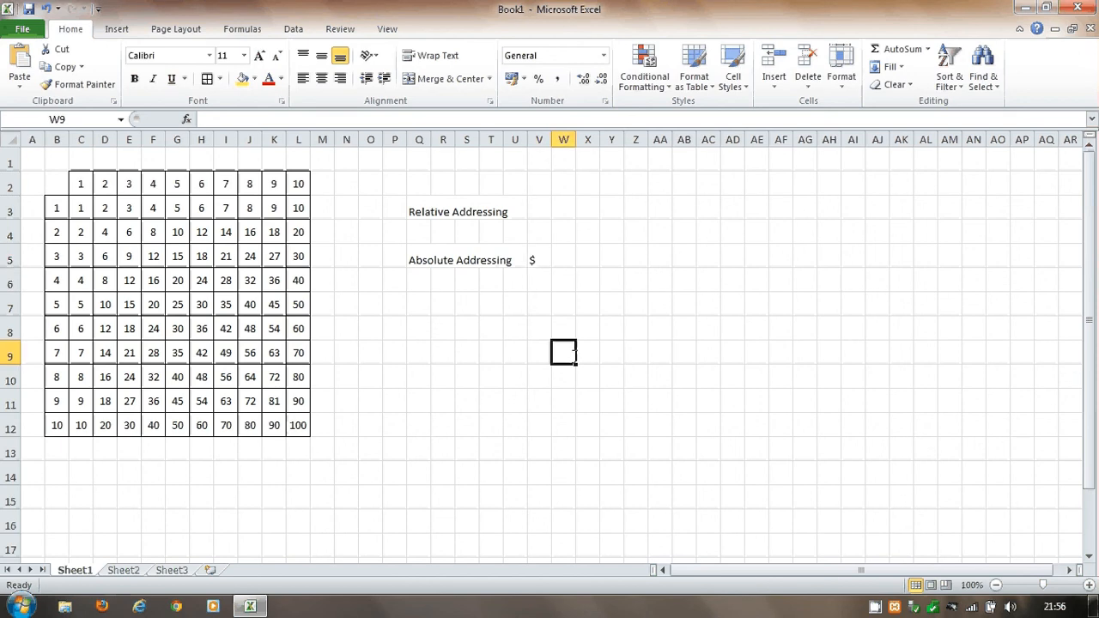
- Inspect the formulas in L12, C3 and I9 to compare their $-locked references
left_click(300, 426)
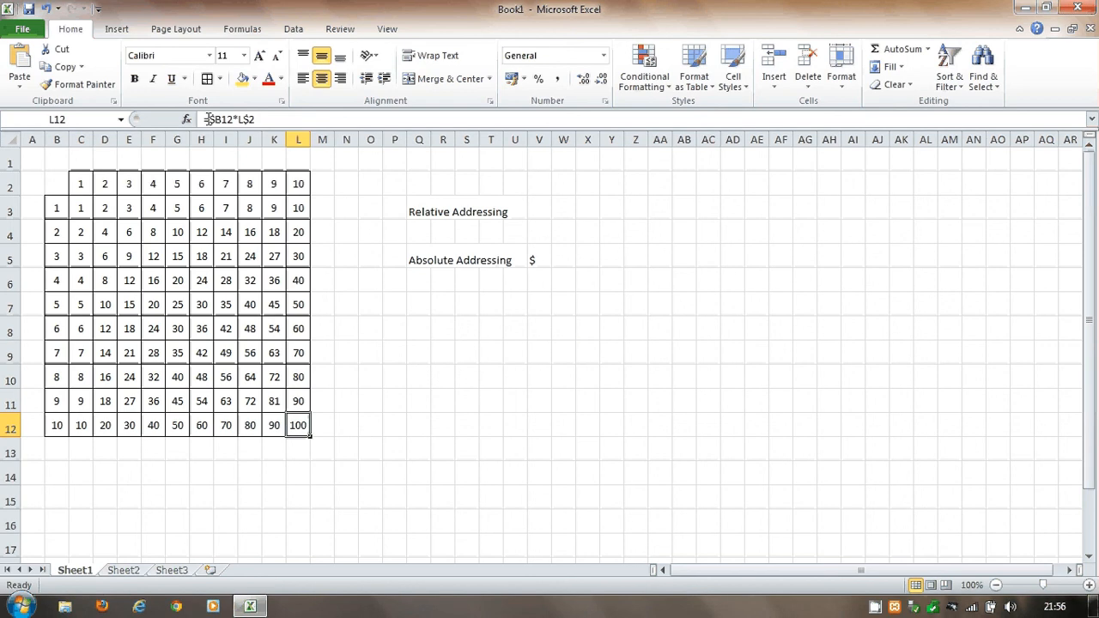
left_click(82, 211)
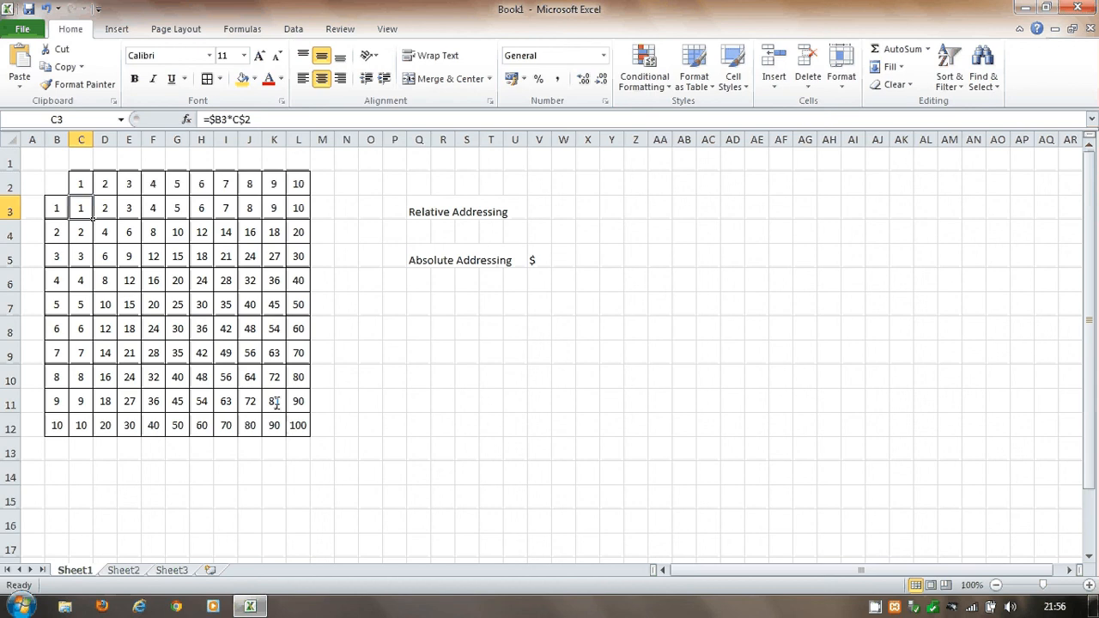
left_click(227, 353)
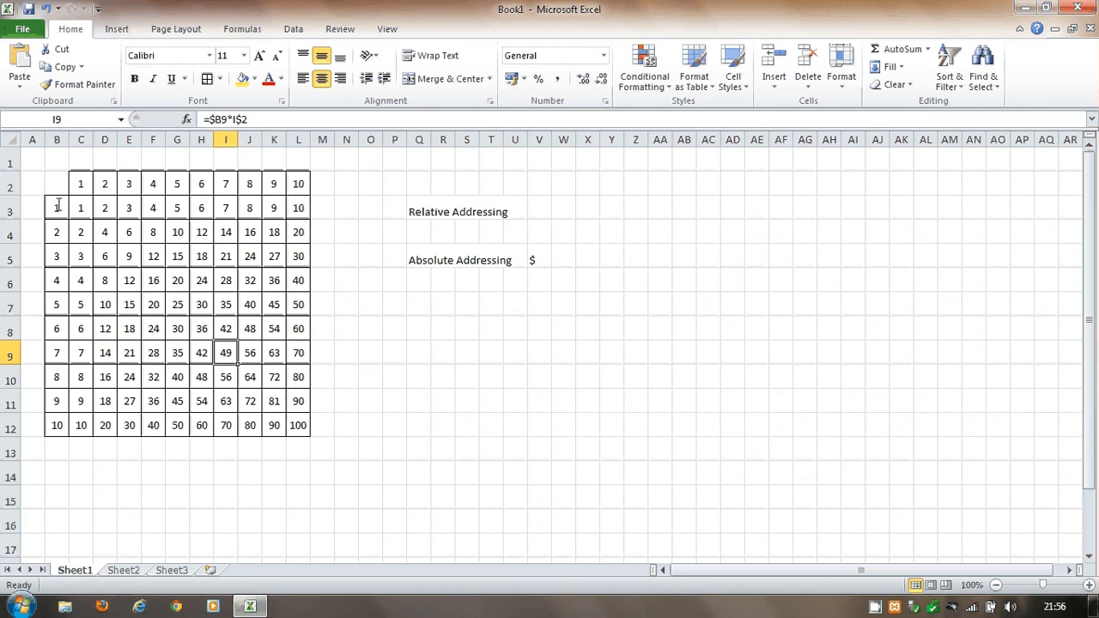
- Shade the table rows for 2, 4 and 6 (B4:L4, B6:L6 and B8:L8) with a yellow fill
left_click_drag(59, 232, 298, 226)
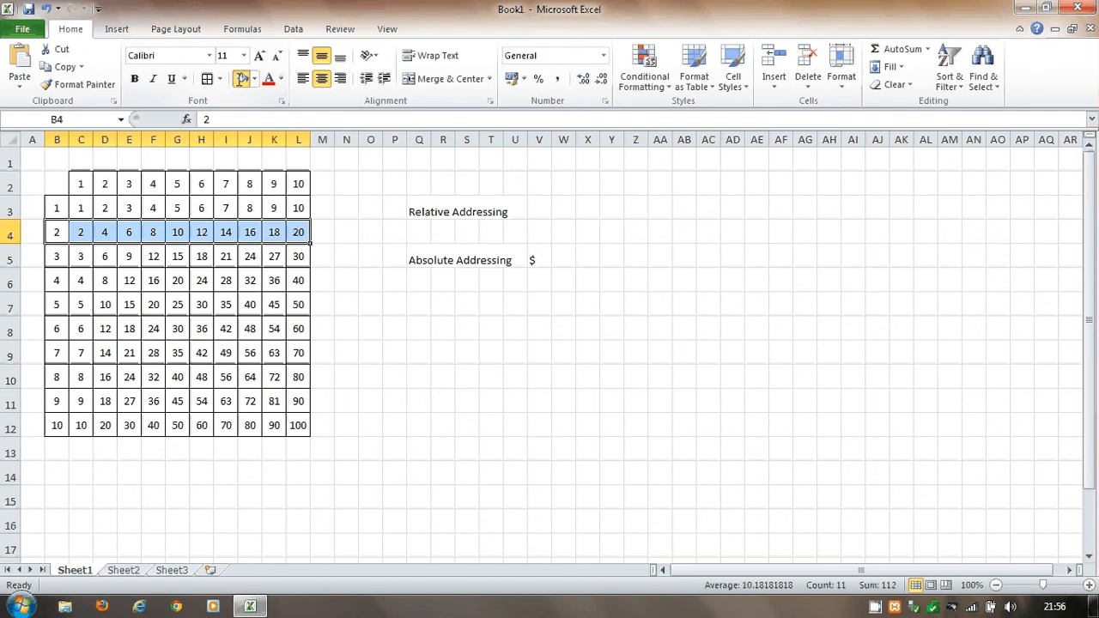
left_click(243, 78)
left_click_drag(57, 280, 301, 291)
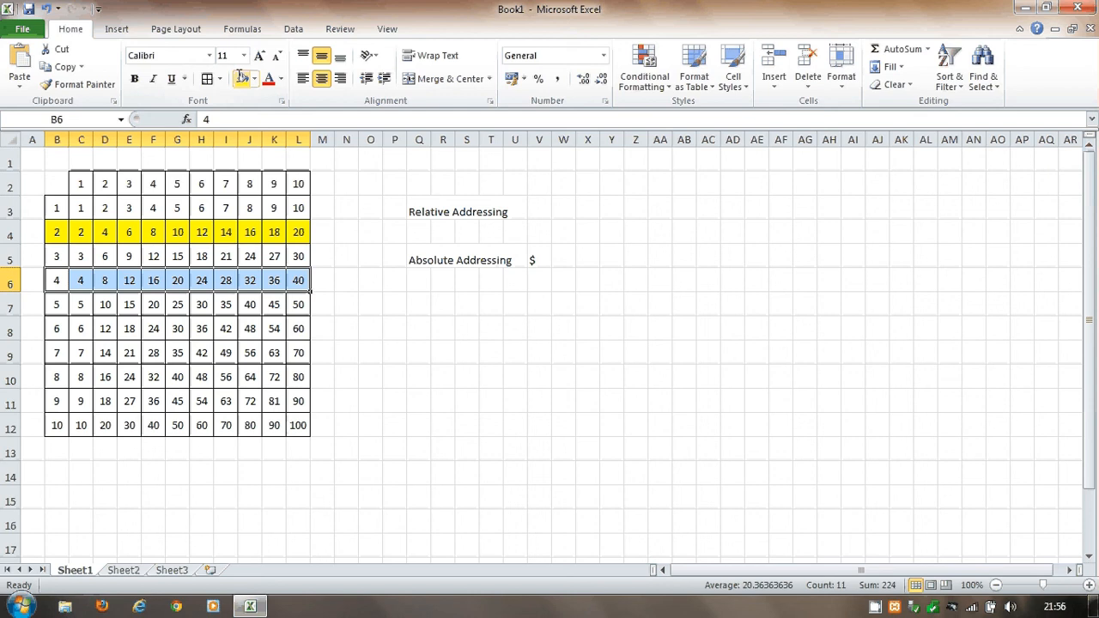
left_click(243, 78)
left_click(56, 329)
left_click_drag(56, 330, 300, 330)
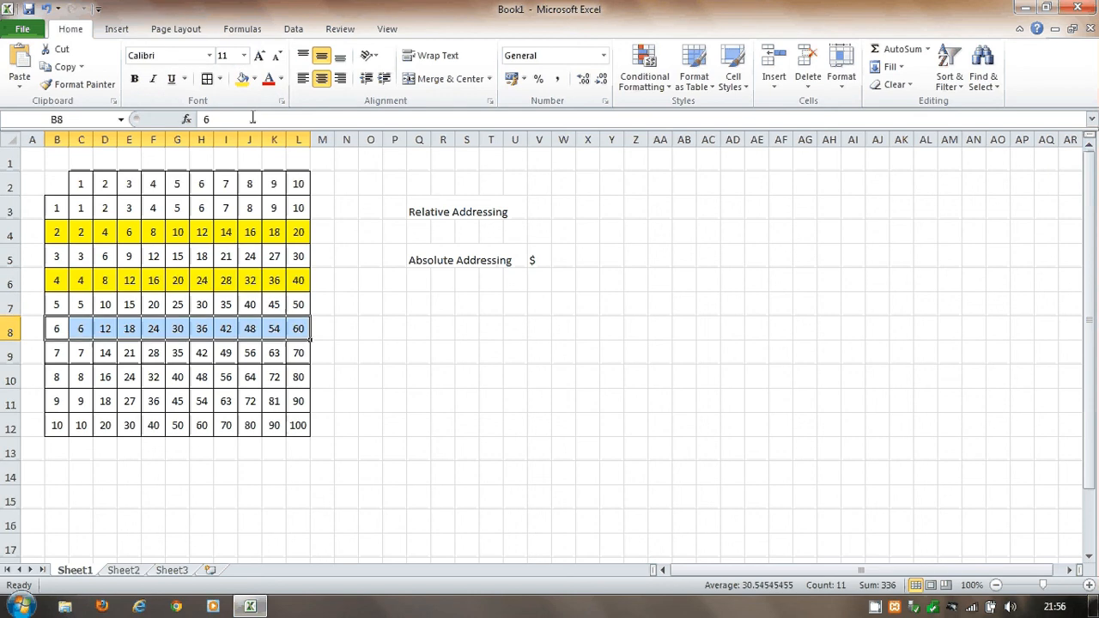
left_click(243, 78)
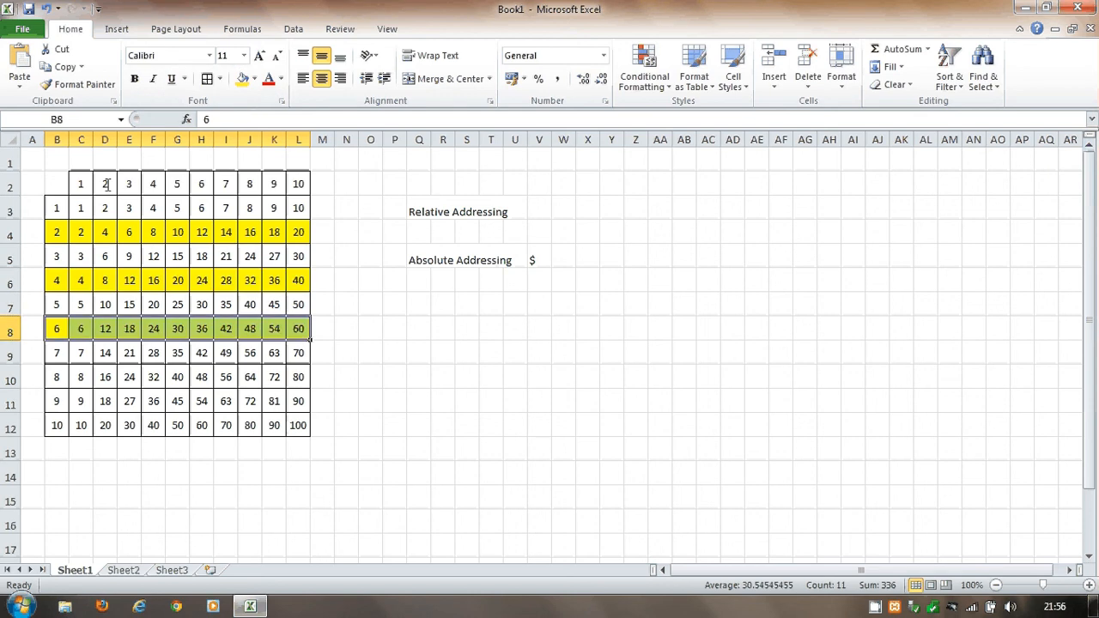
- Shade the table columns D2:D12, F2:F12 and H2:H12 yellow, and select J2:J12 for the same fill
left_click_drag(106, 184, 104, 429)
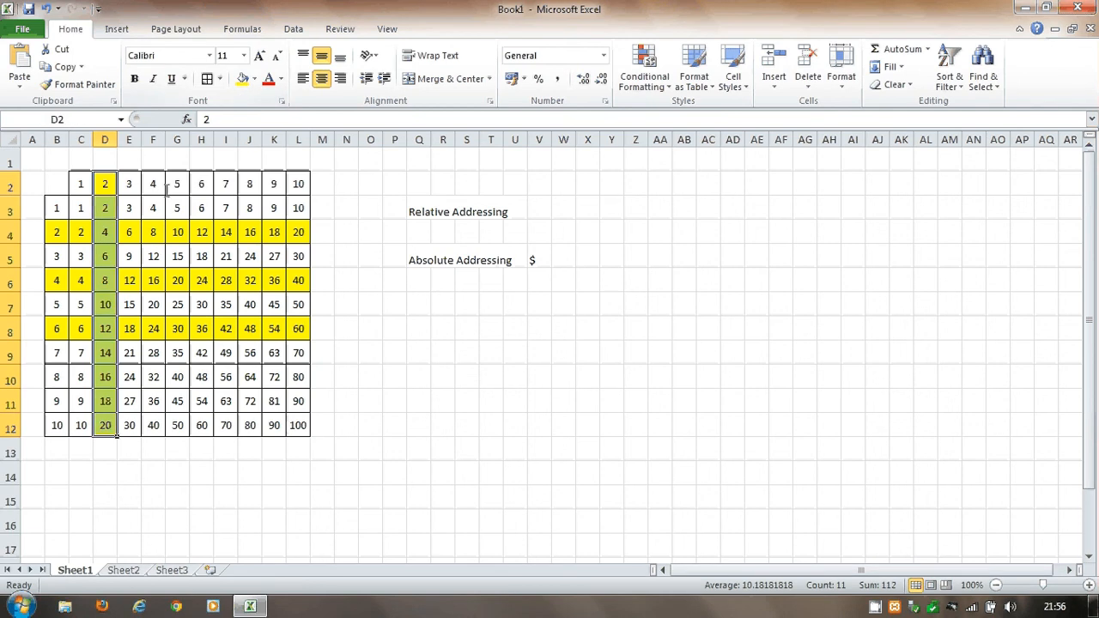
left_click_drag(154, 185, 159, 421)
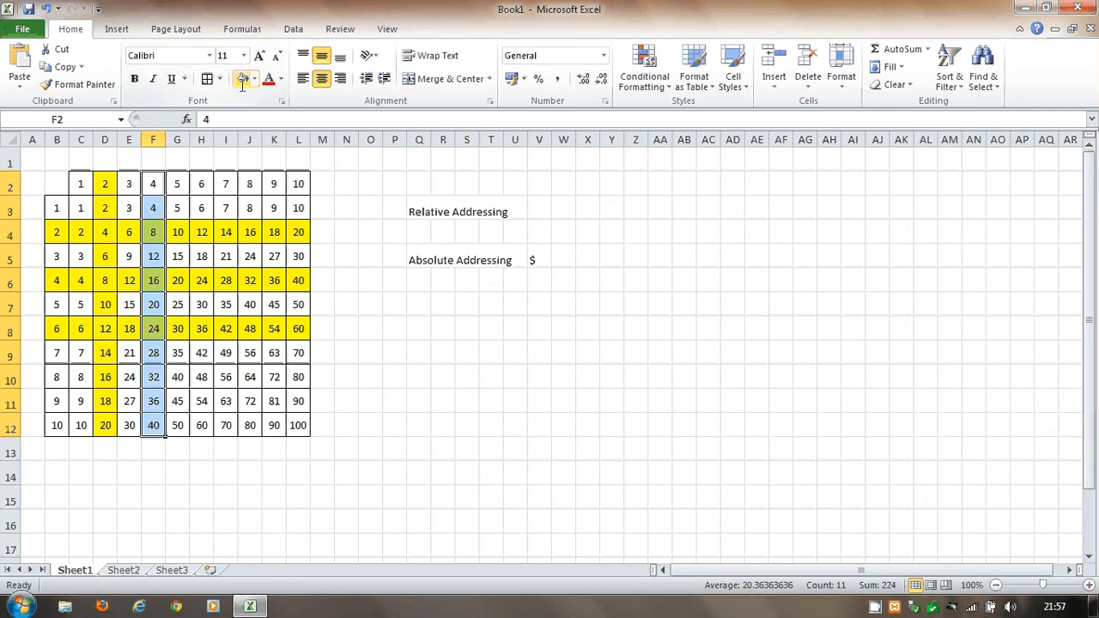
left_click(242, 79)
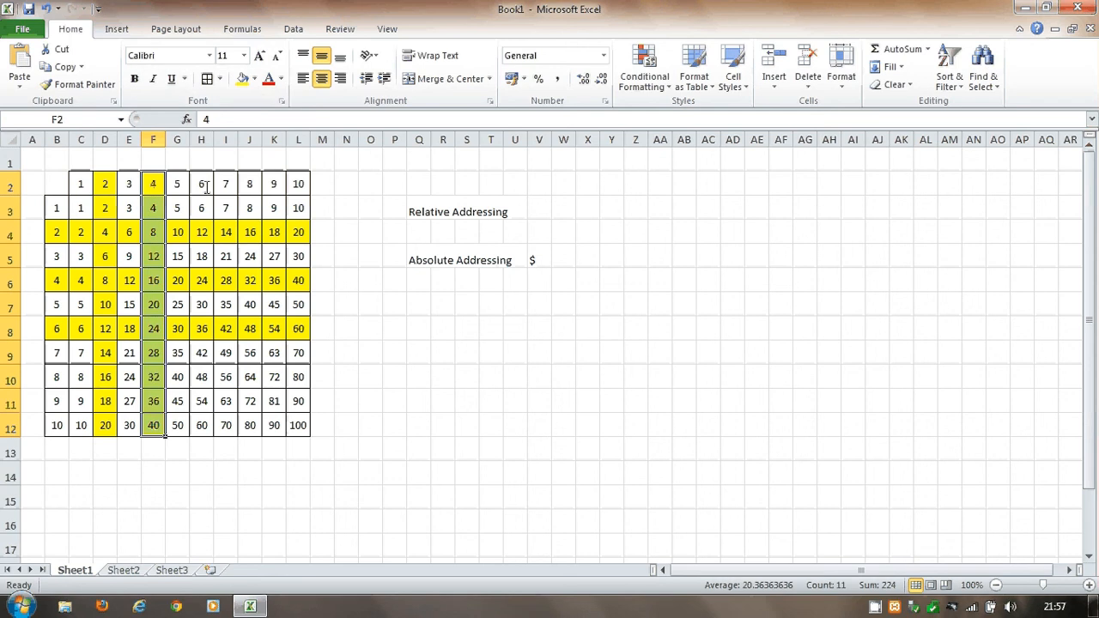
left_click_drag(206, 187, 205, 421)
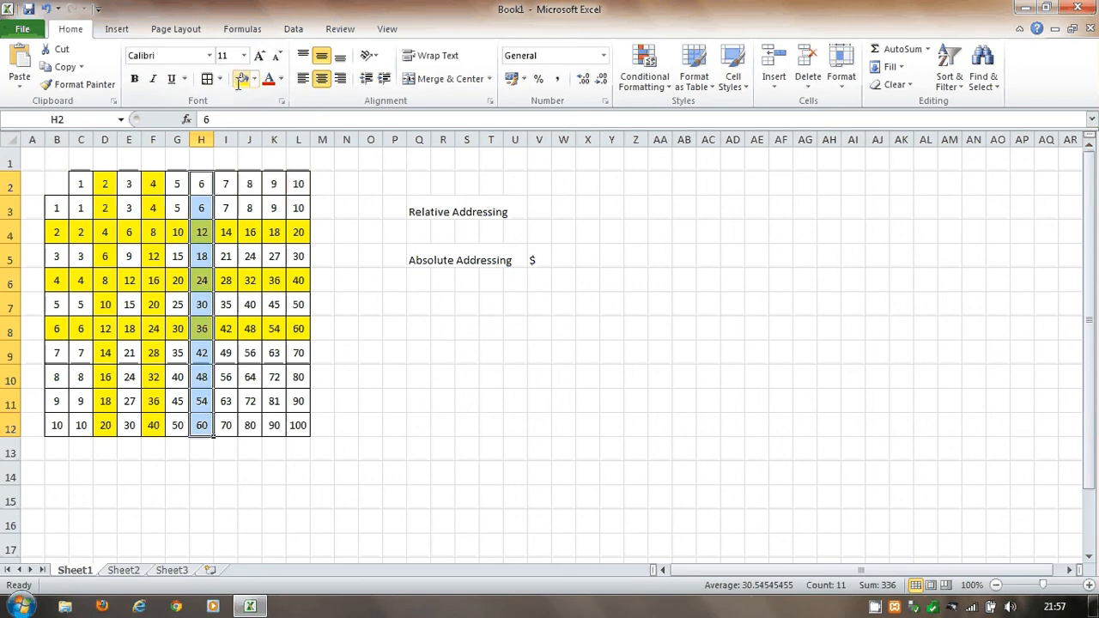
left_click(242, 79)
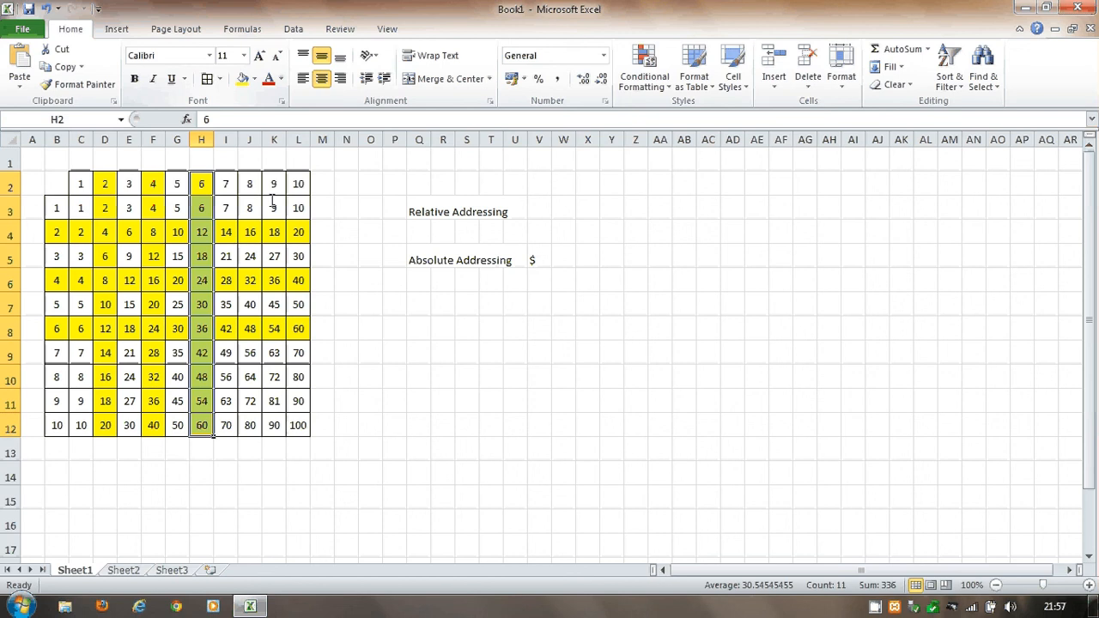
left_click_drag(249, 184, 253, 421)
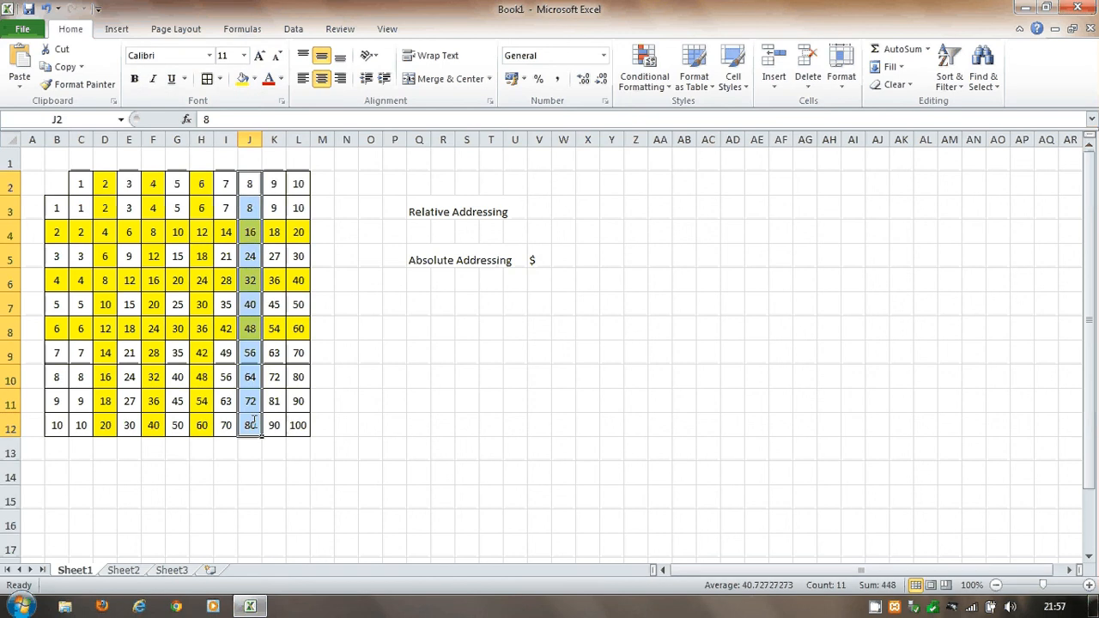